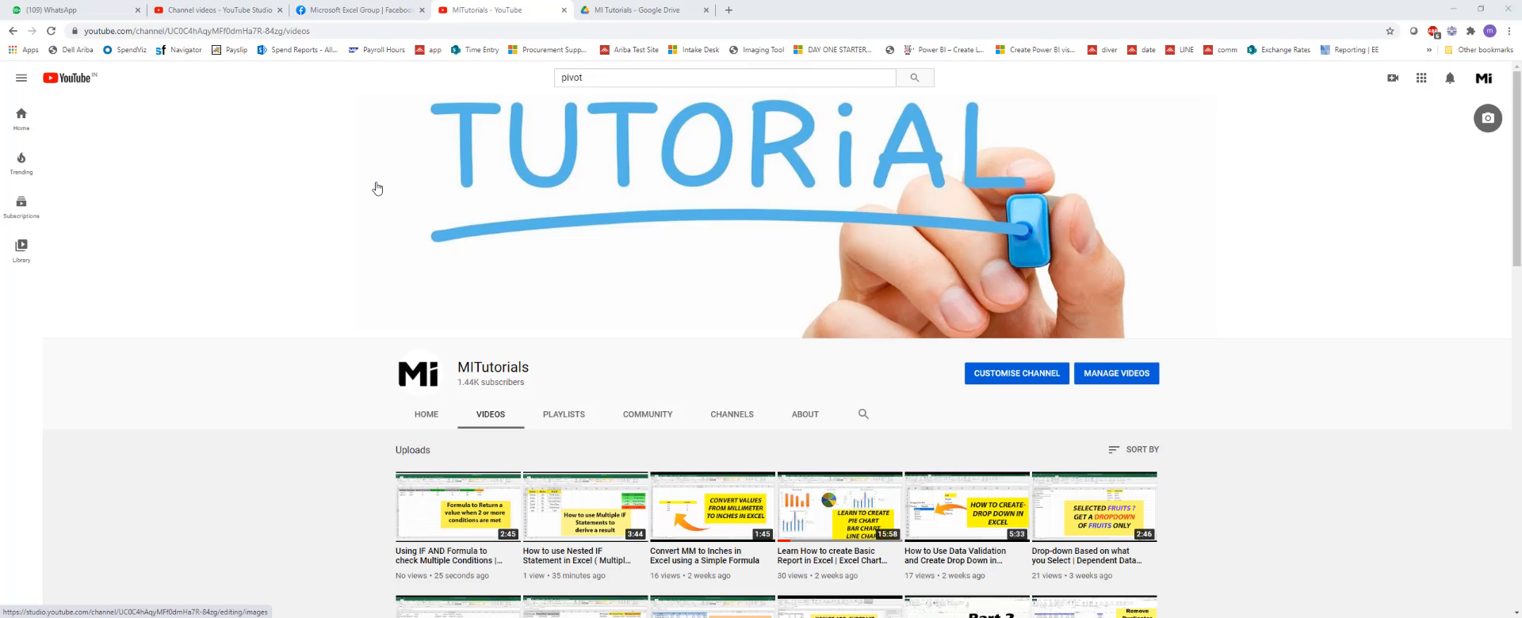
Step: Switch to the Book1 workbook in Excel and convert the order data in A1:G44 into a table with headers
key("alt+Tab")
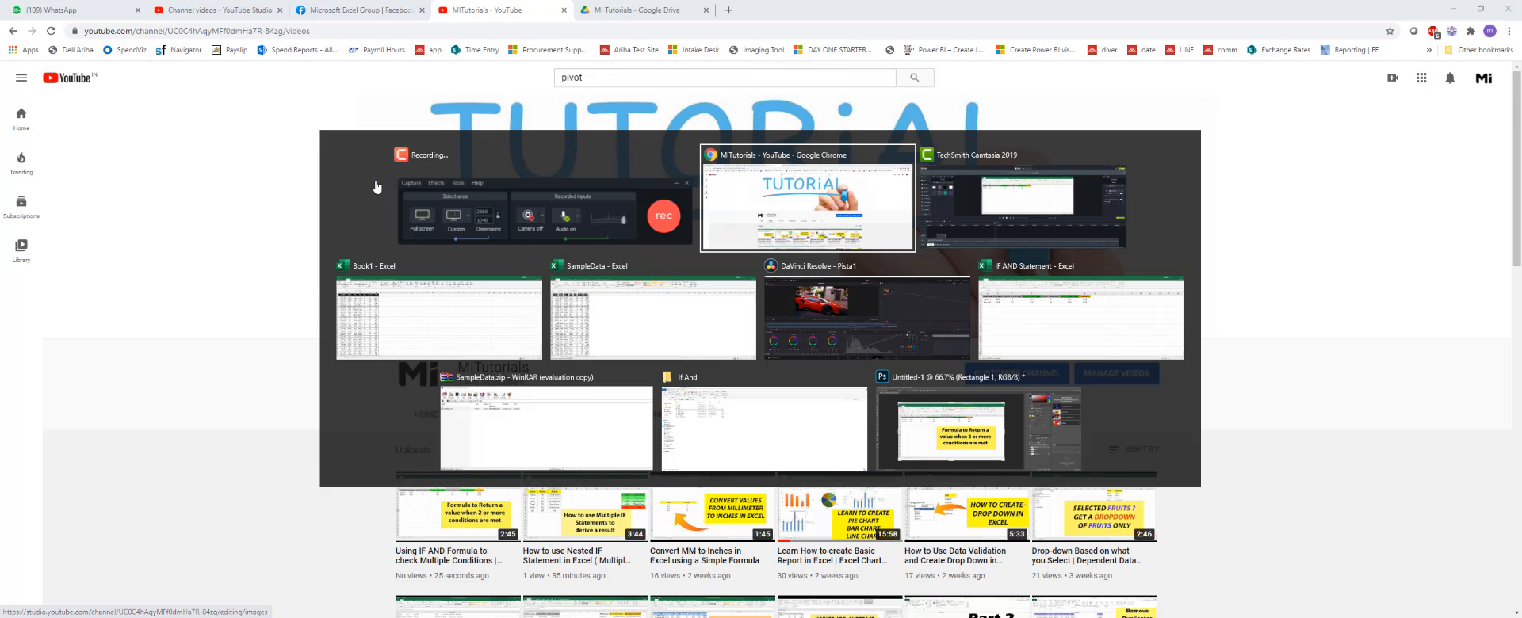
left_click(397, 313)
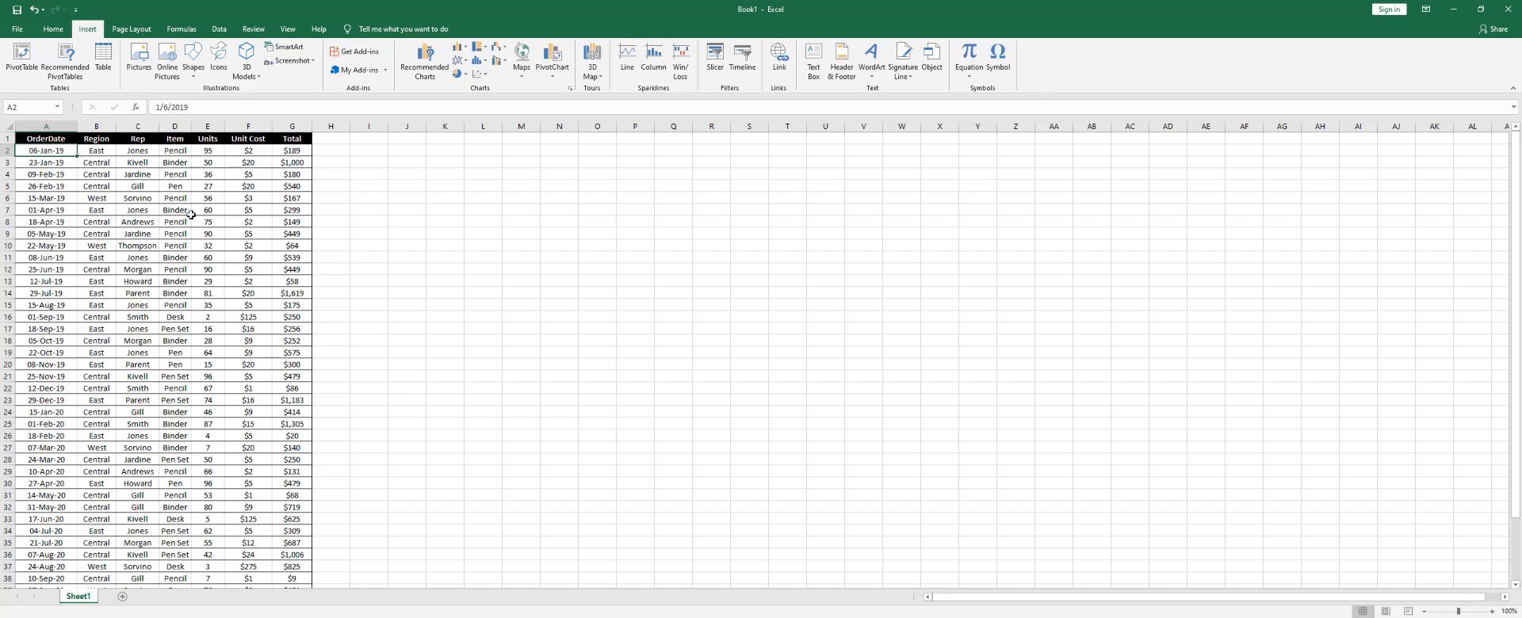
left_click_drag(48, 138, 210, 152)
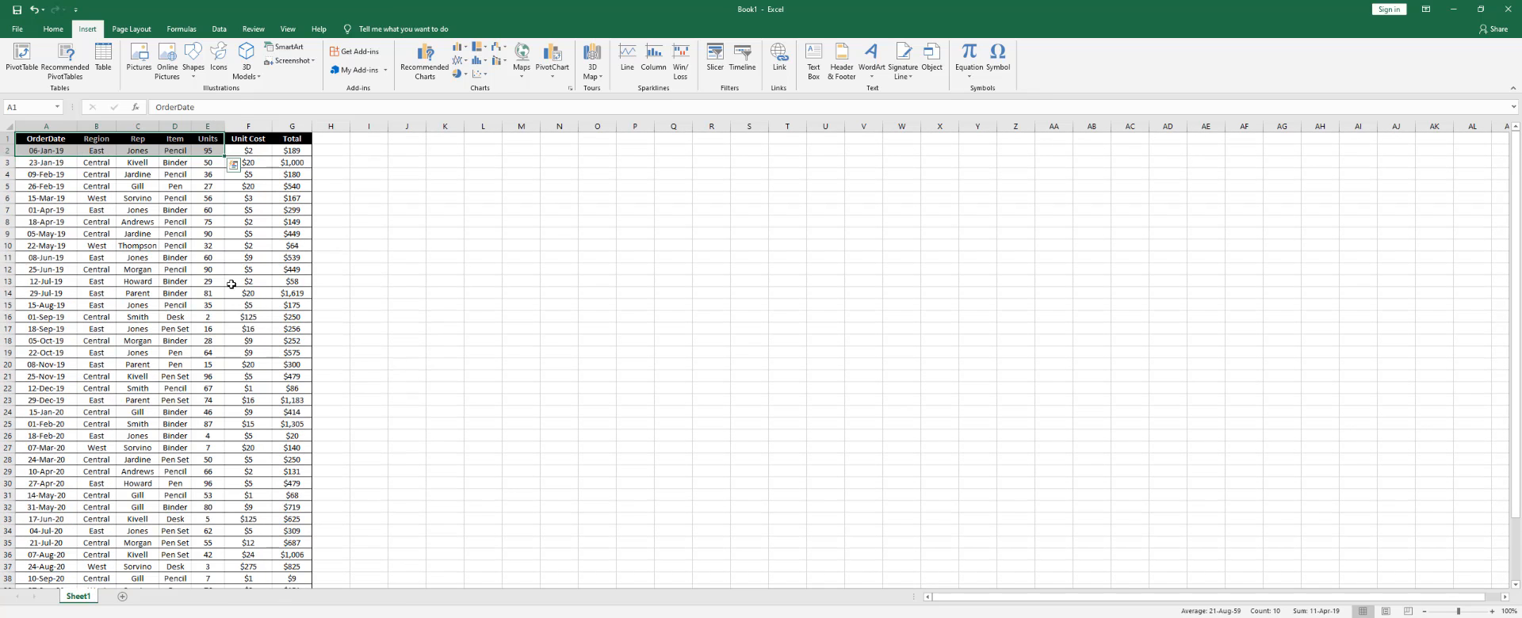
left_click(121, 206)
left_click(46, 143)
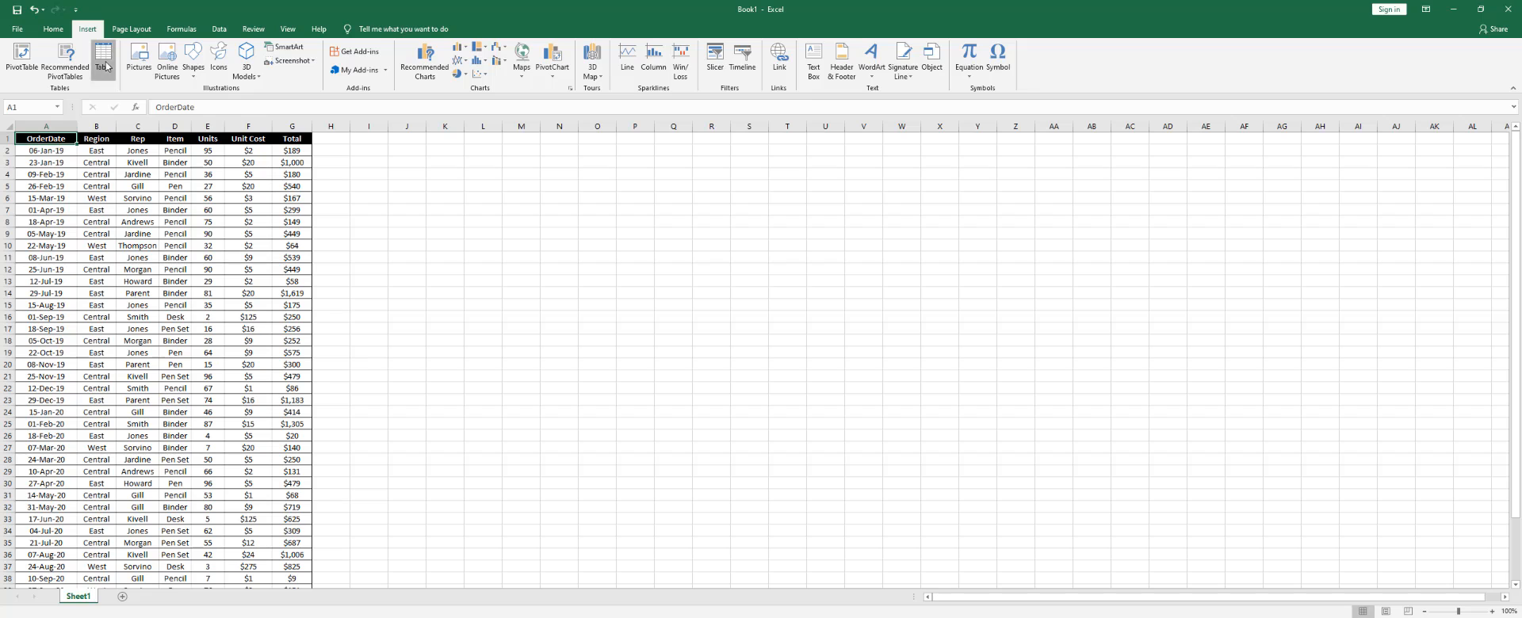
left_click(105, 65)
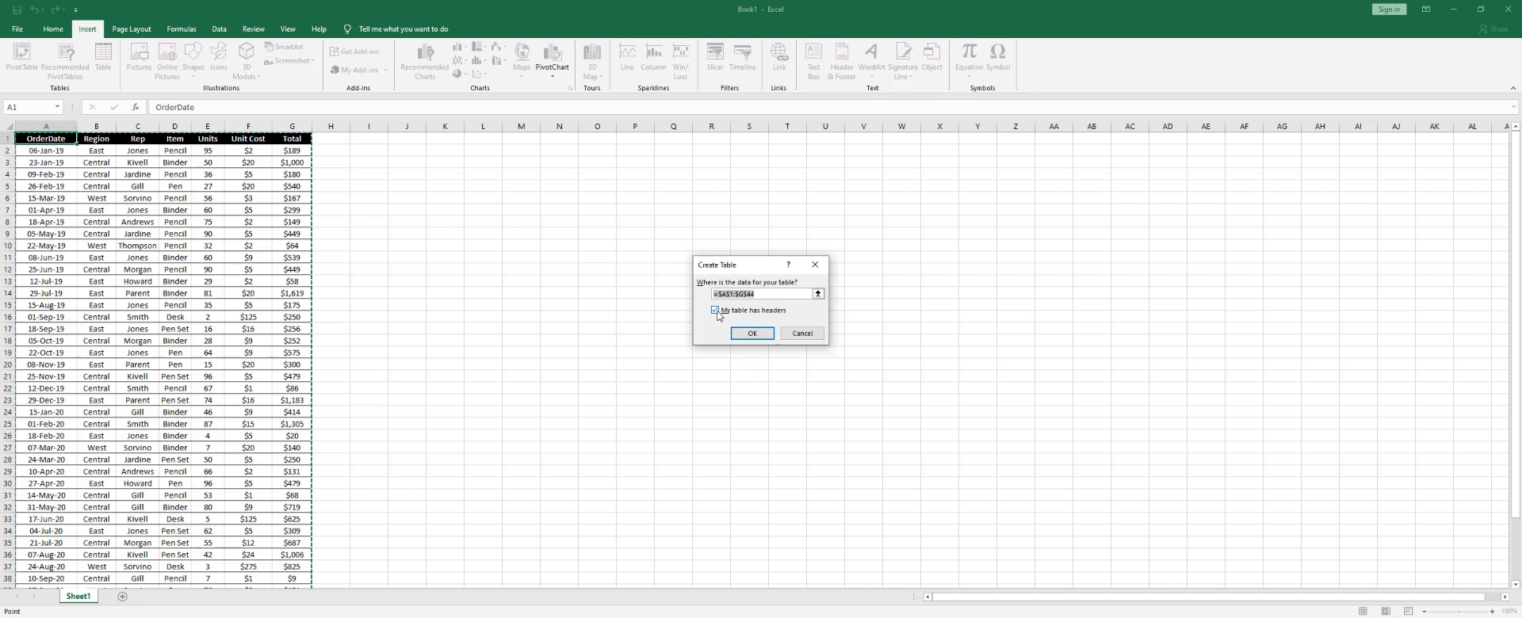
left_click(752, 334)
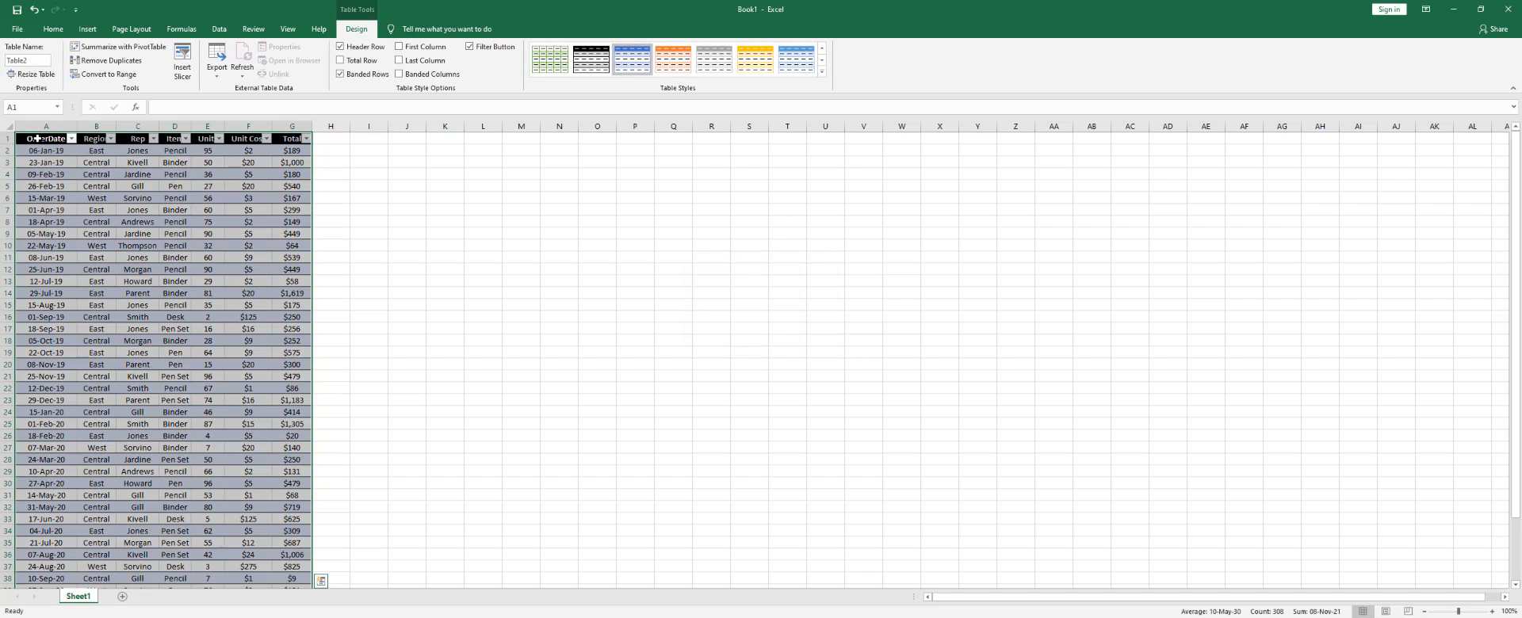
Step: Name the new table Sales
left_click(42, 59)
type("S")
key("Return")
left_click(208, 269)
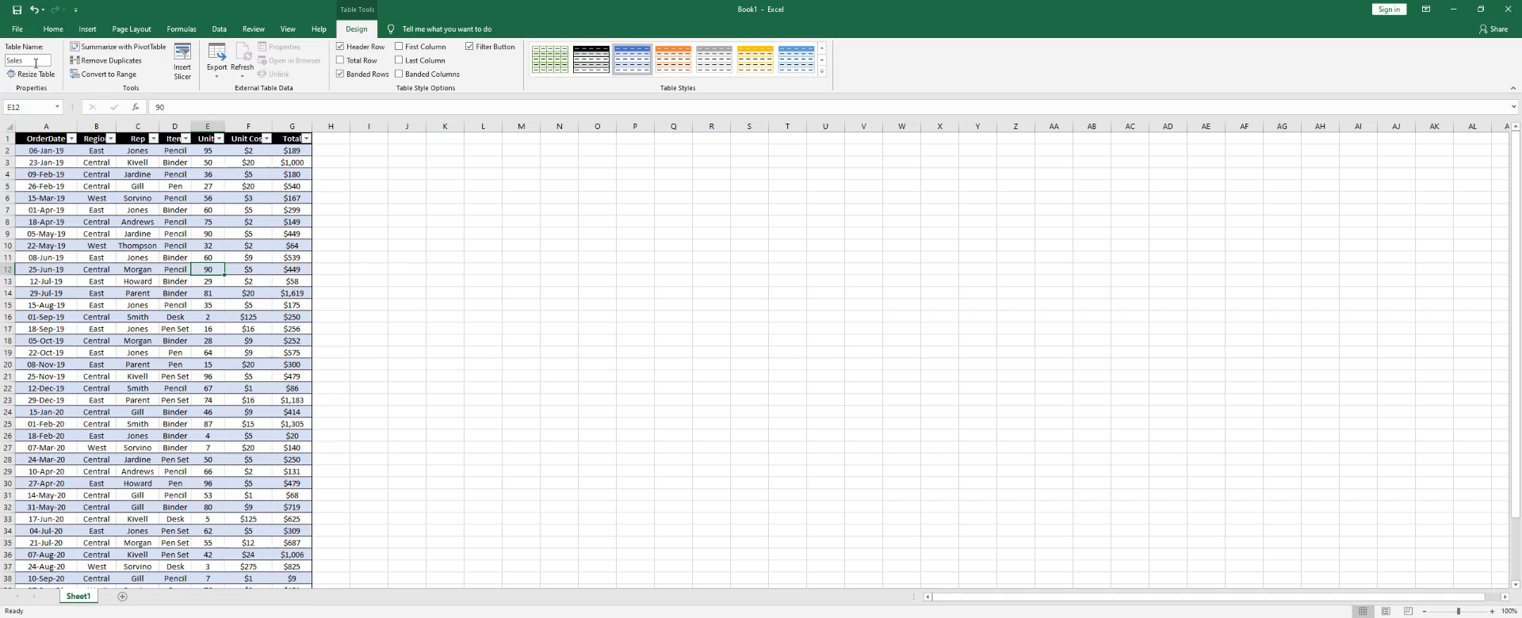
left_click(177, 247)
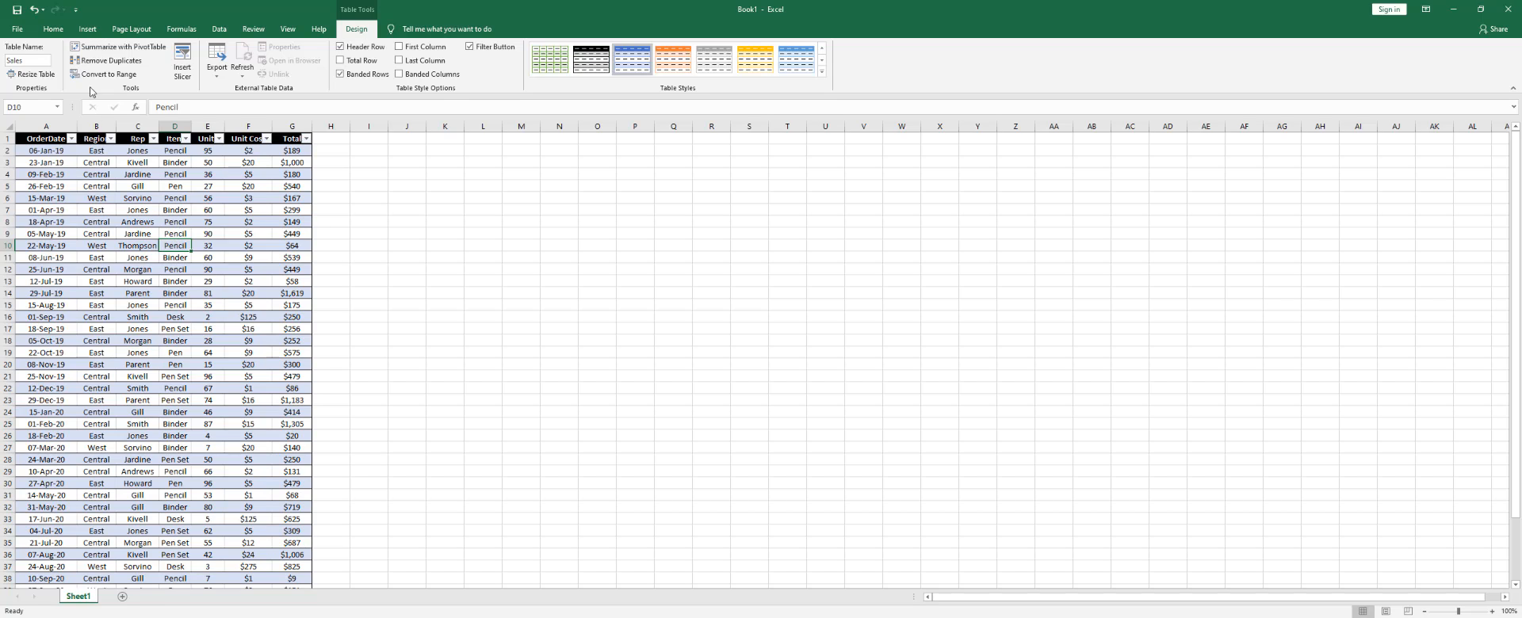
Step: Insert a PivotTable based on the Sales table into the existing worksheet at cell P3
left_click(97, 30)
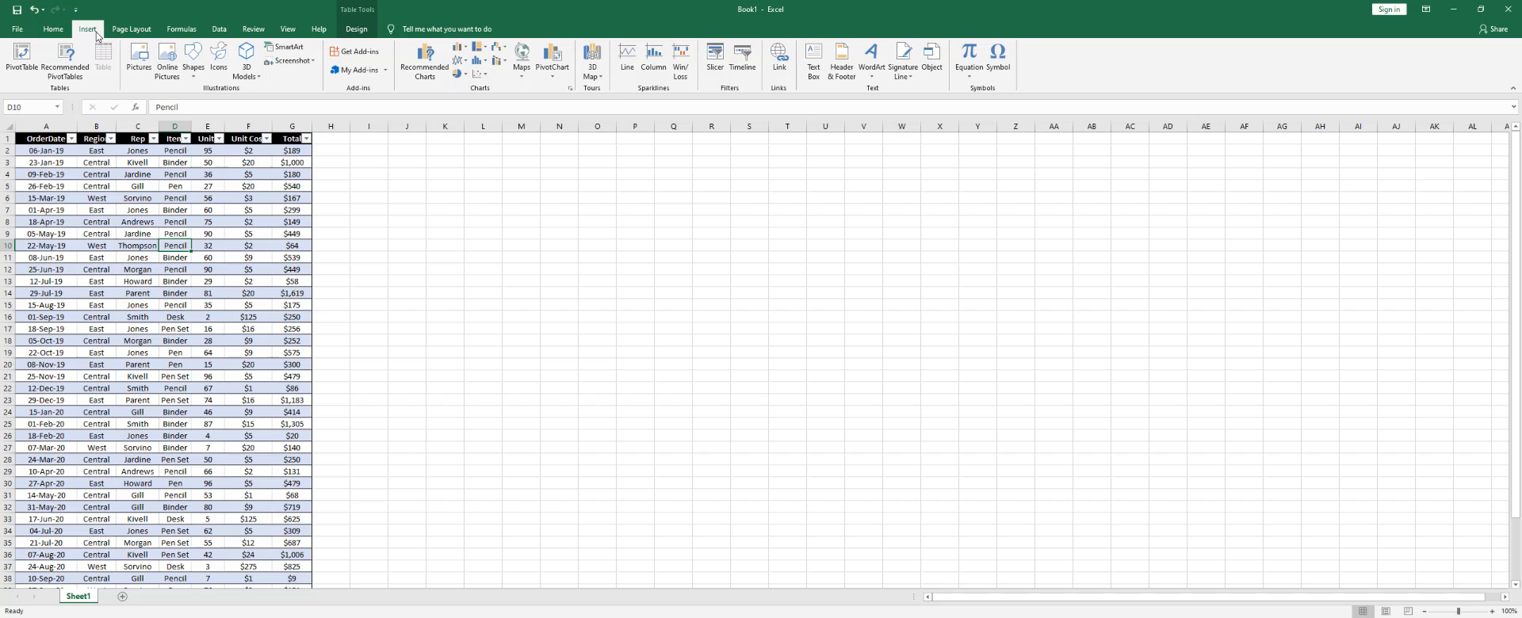
left_click(22, 60)
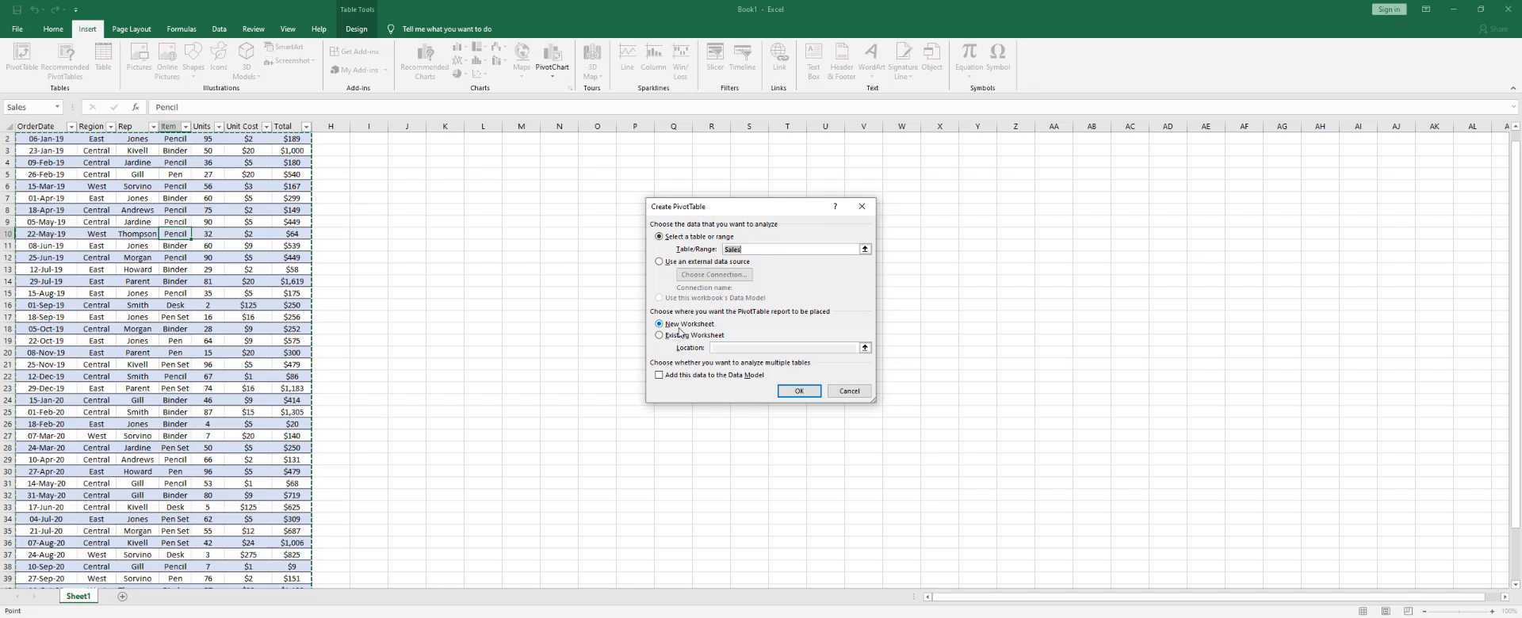
left_click(660, 336)
left_click_drag(731, 209, 968, 179)
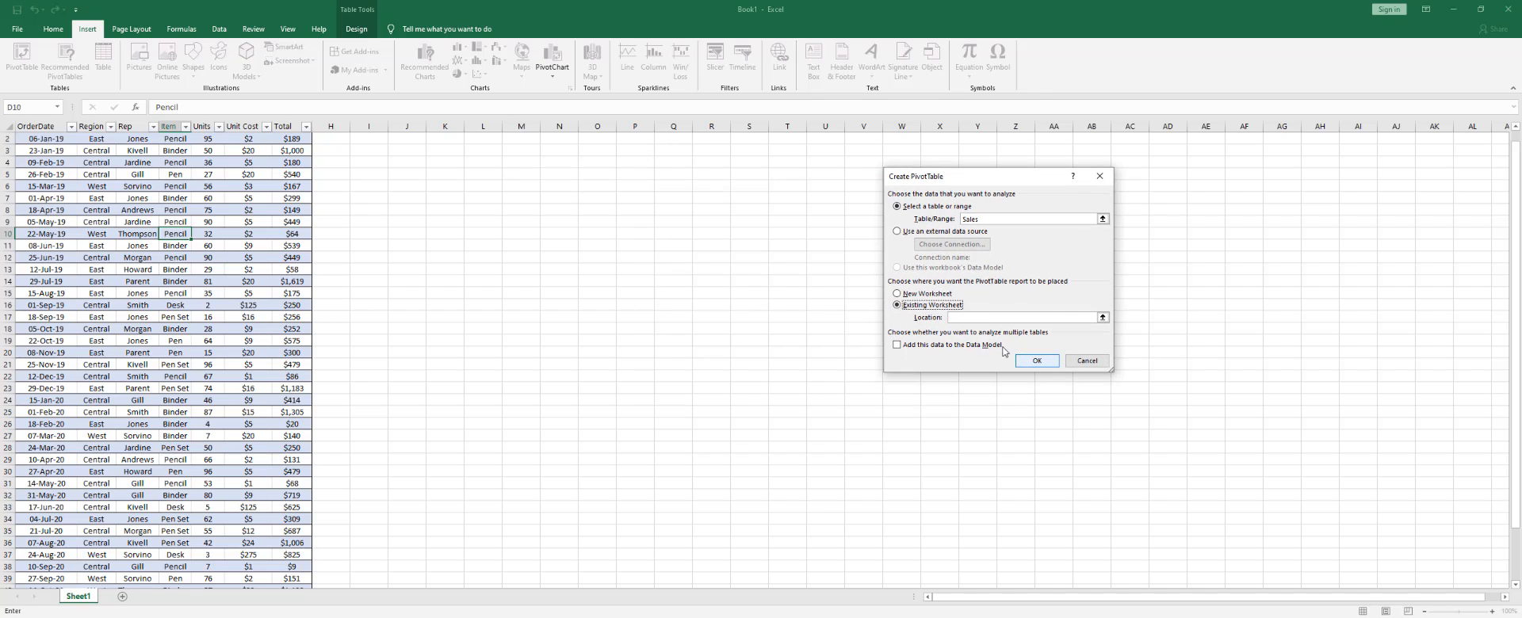
left_click(960, 319)
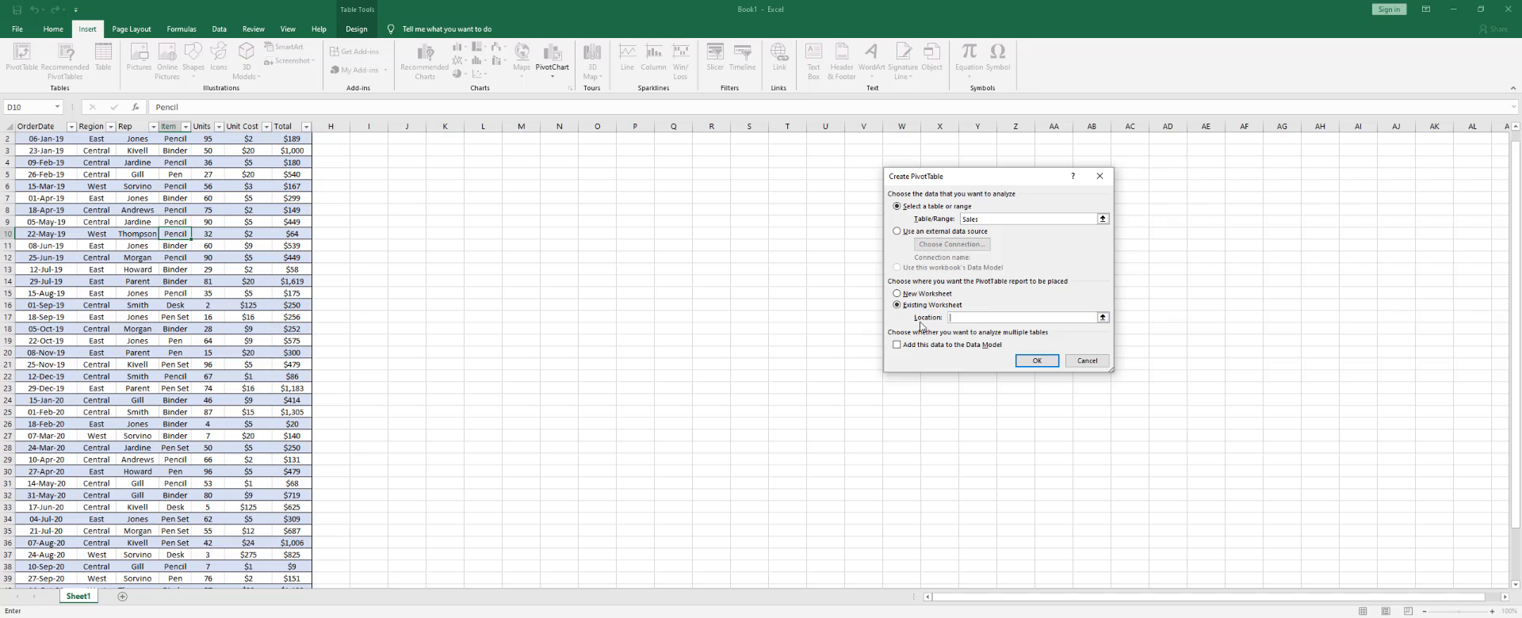
left_click(626, 149)
left_click(1033, 362)
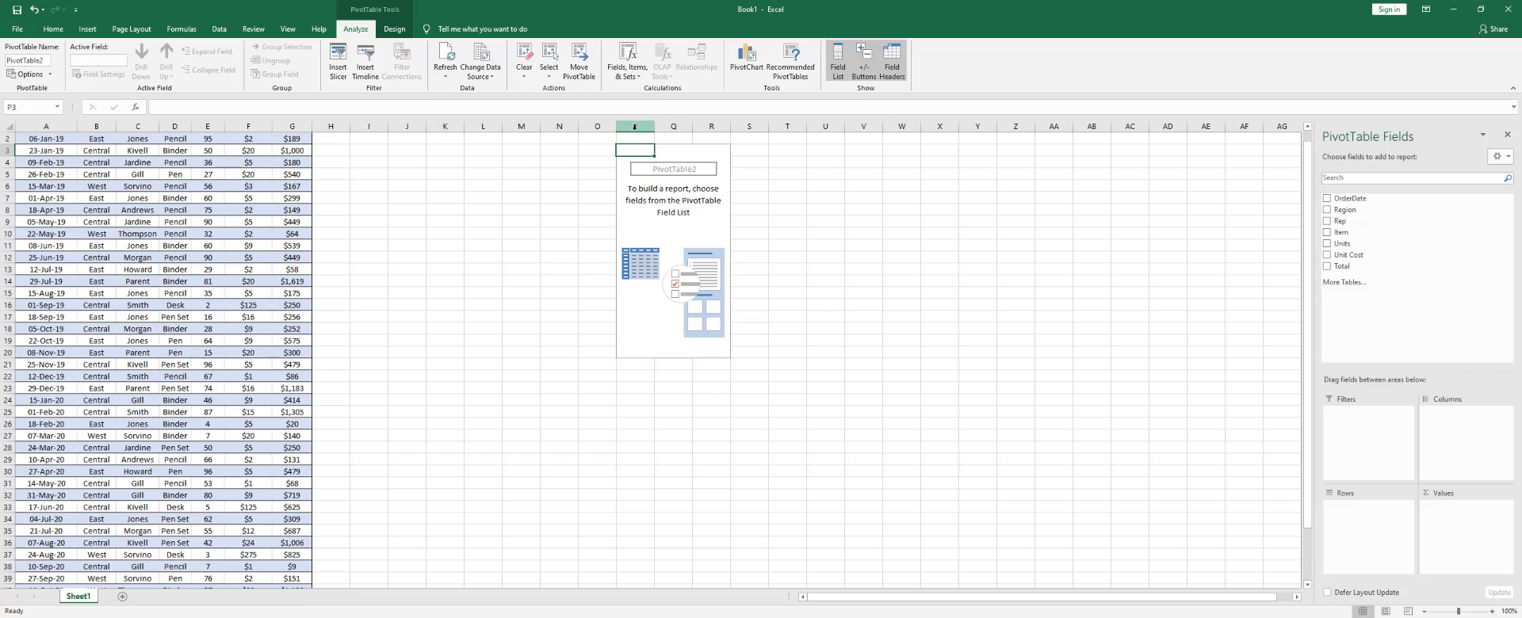
Step: Delete the empty PivotTable in columns P to R and return to the Sales table
left_click_drag(634, 126, 715, 132)
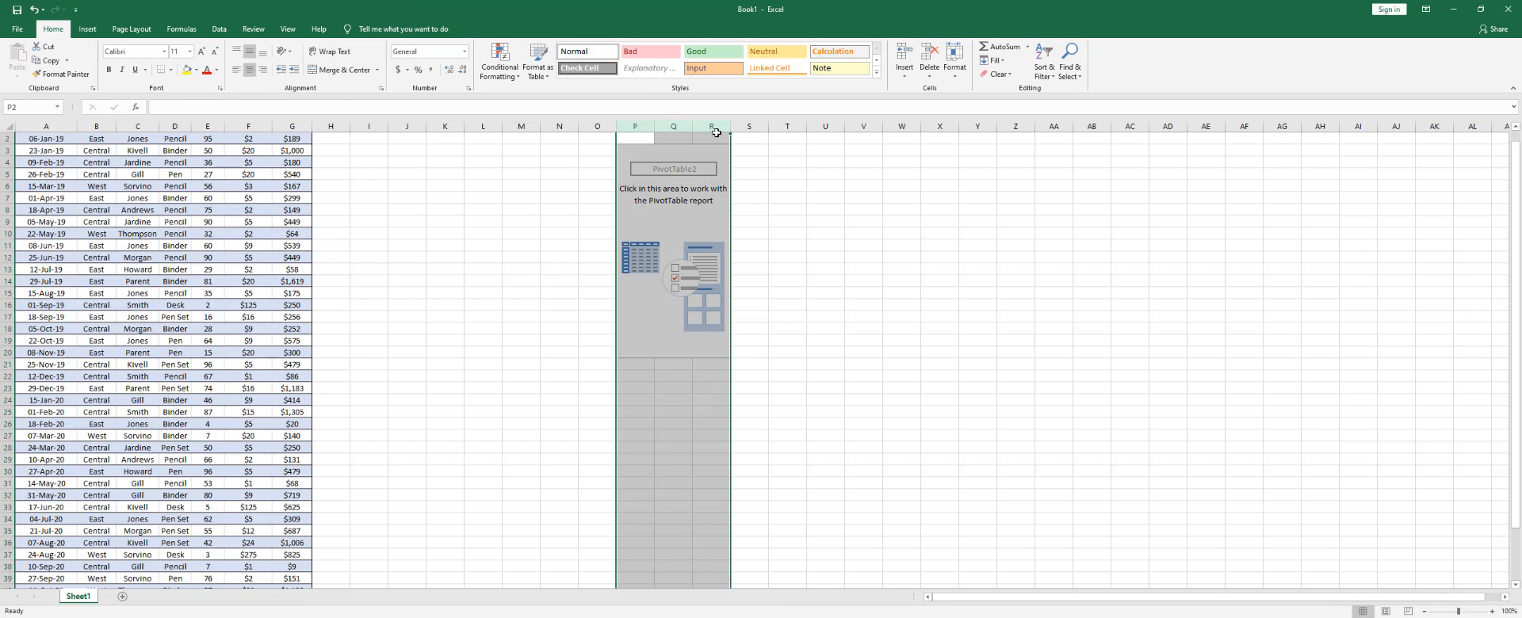
key("Delete")
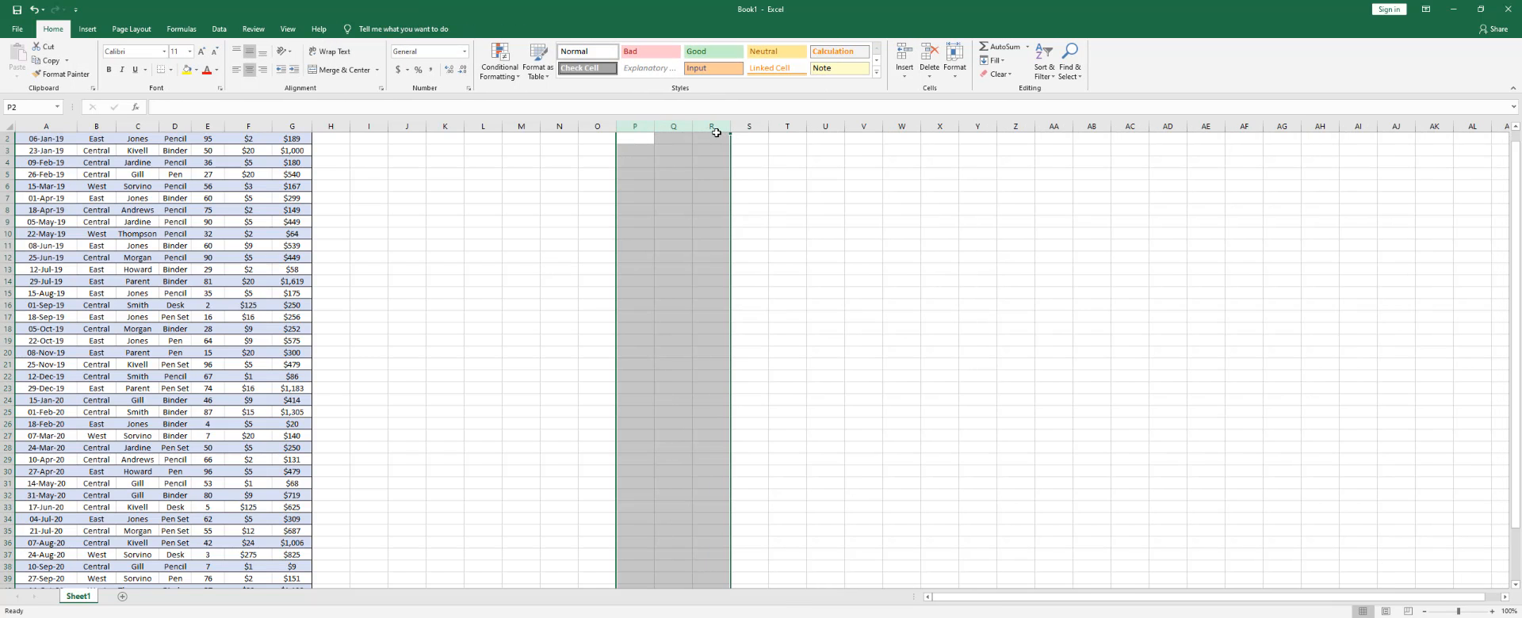
left_click(179, 269)
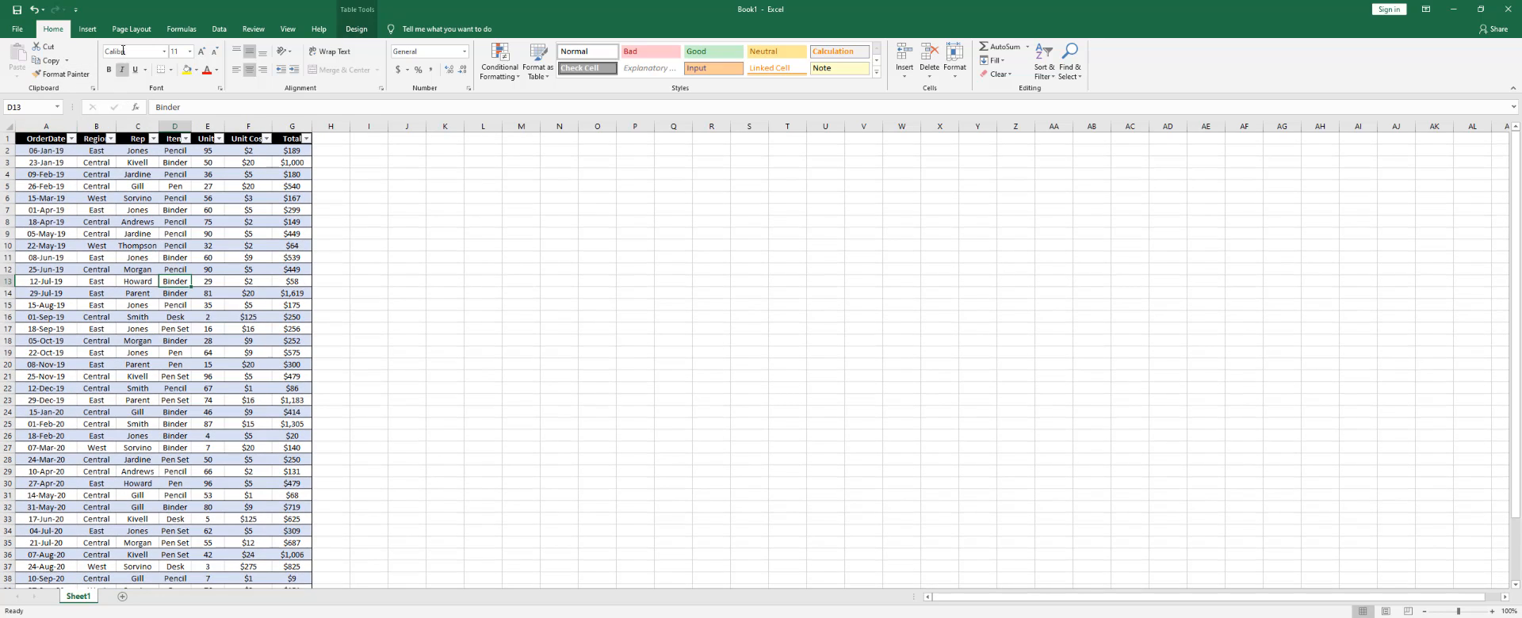
Step: Create a PivotTable on a new worksheet with the PivotTable and PivotChart Wizard, using Sales as the source range
left_click(87, 28)
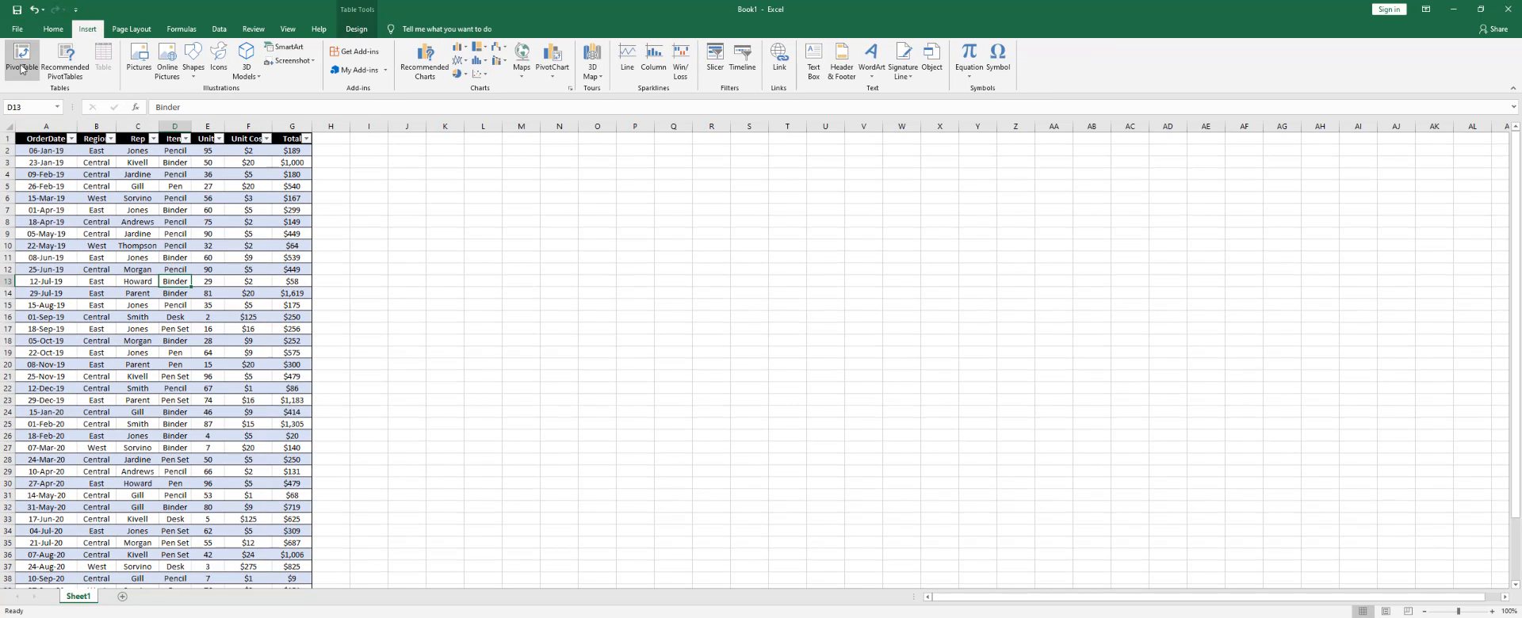
left_click(184, 235)
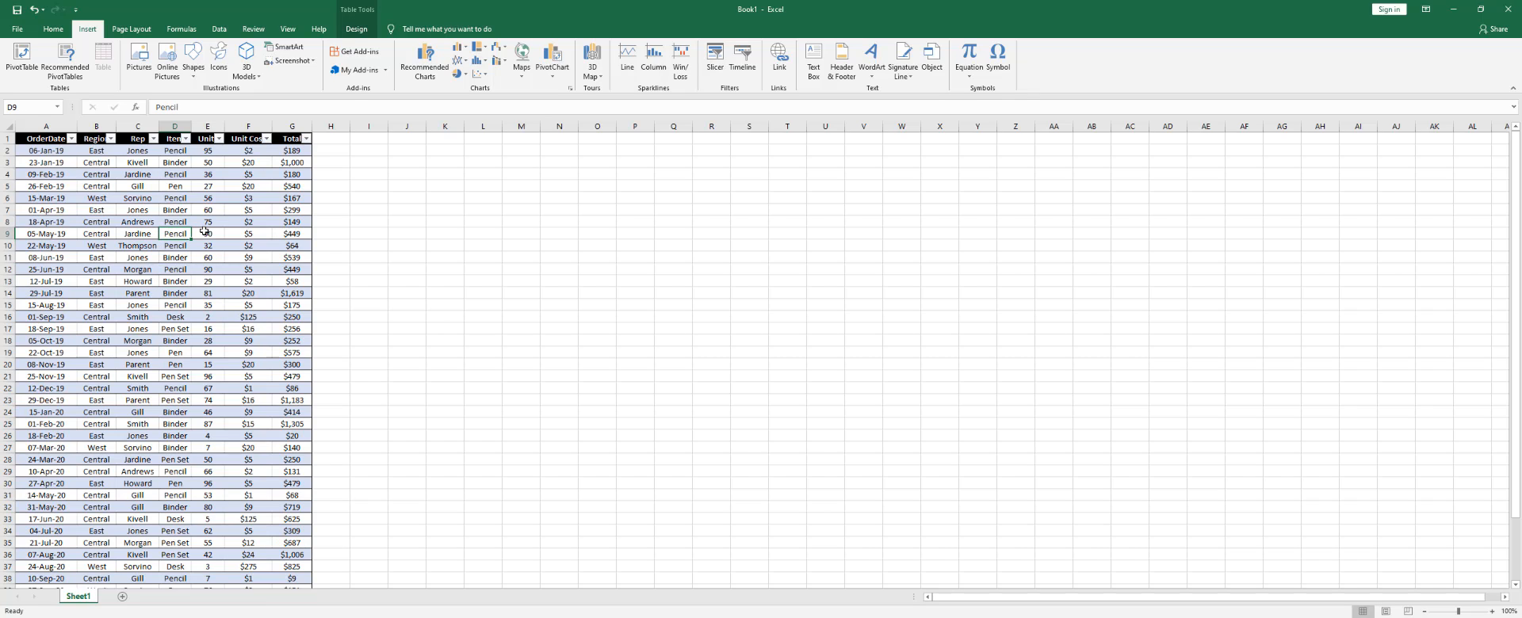
key("alt")
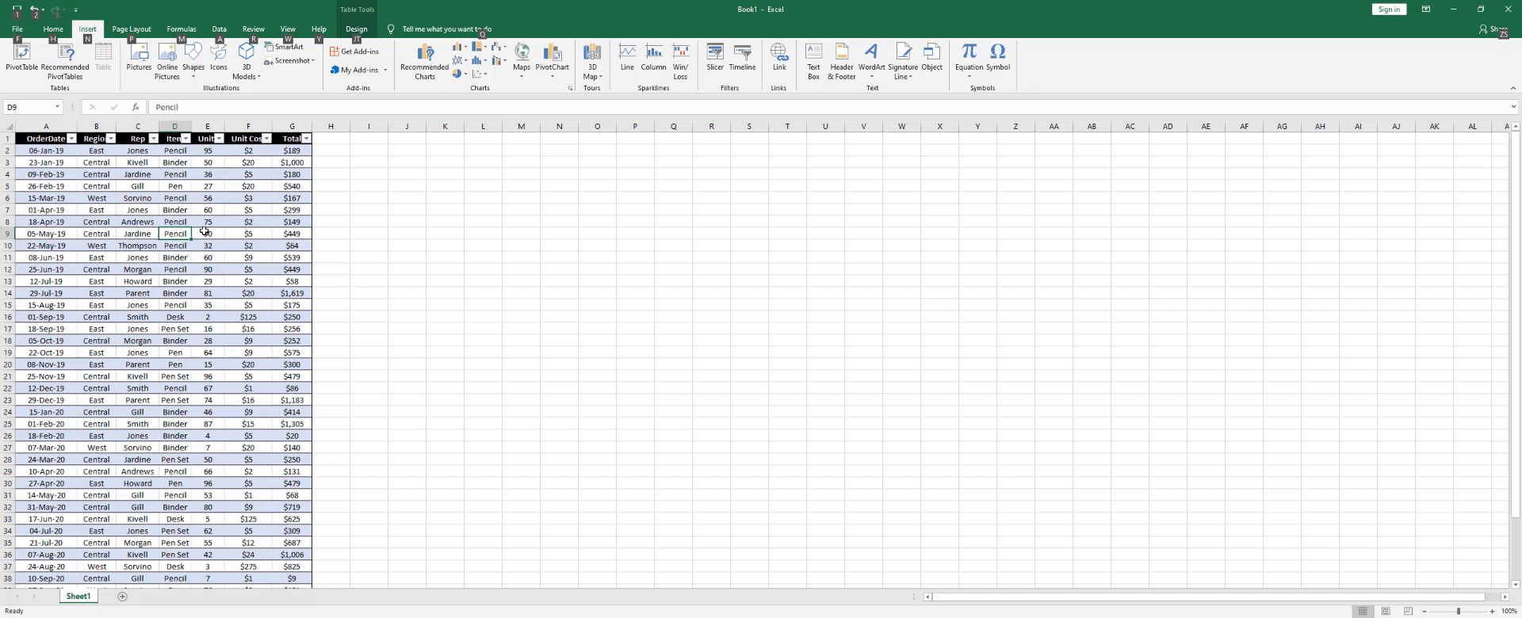
key("d")
key("p")
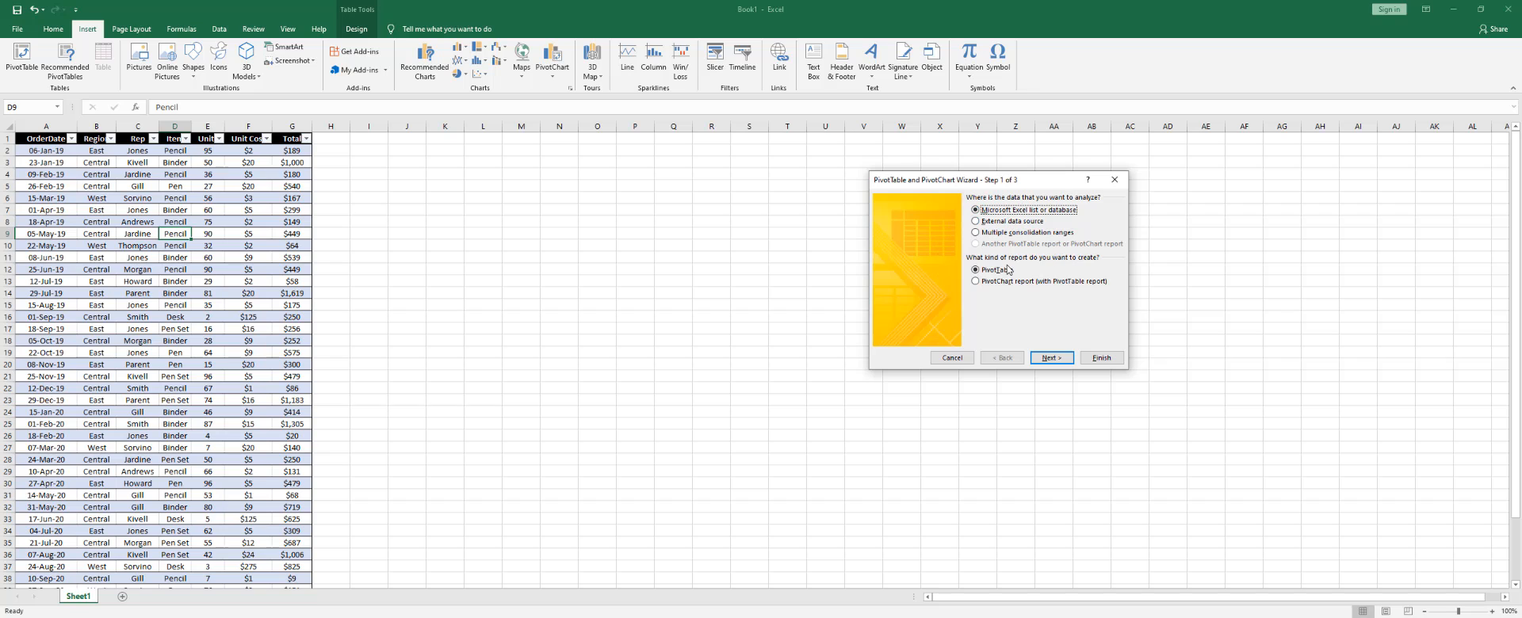
left_click(1048, 356)
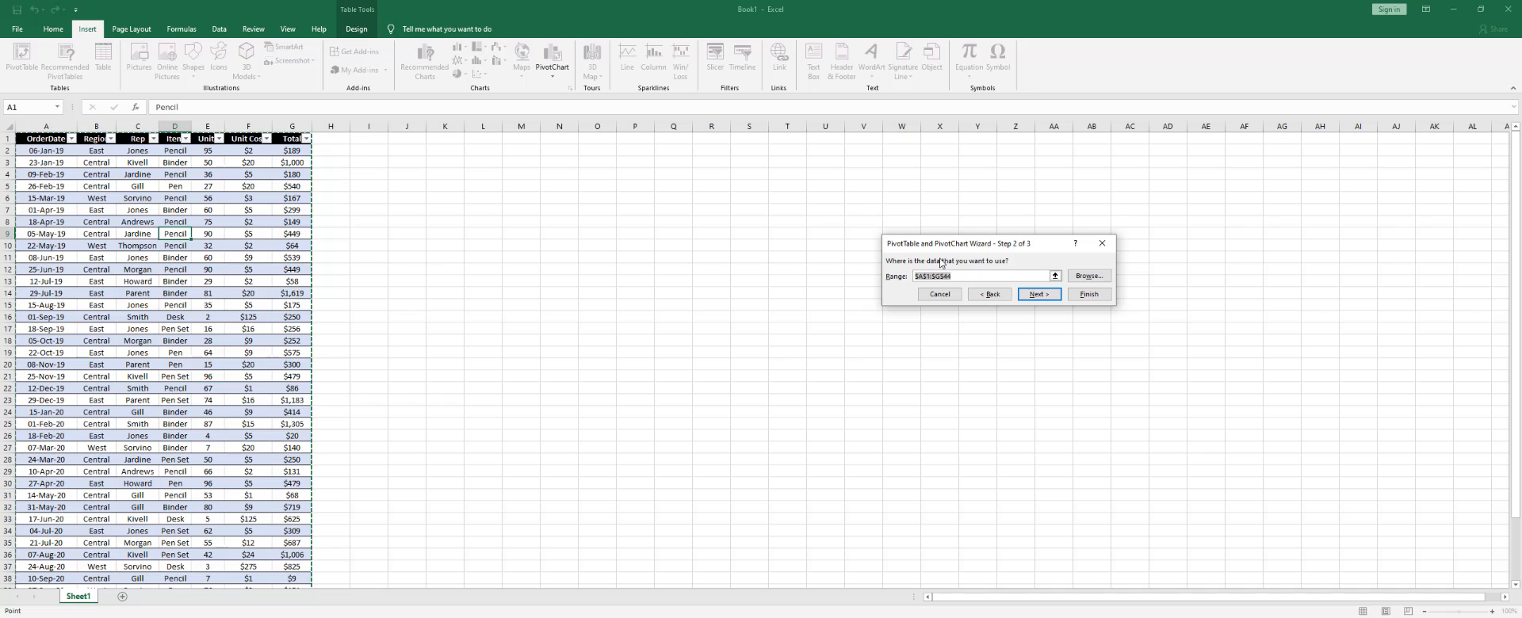
type("$")
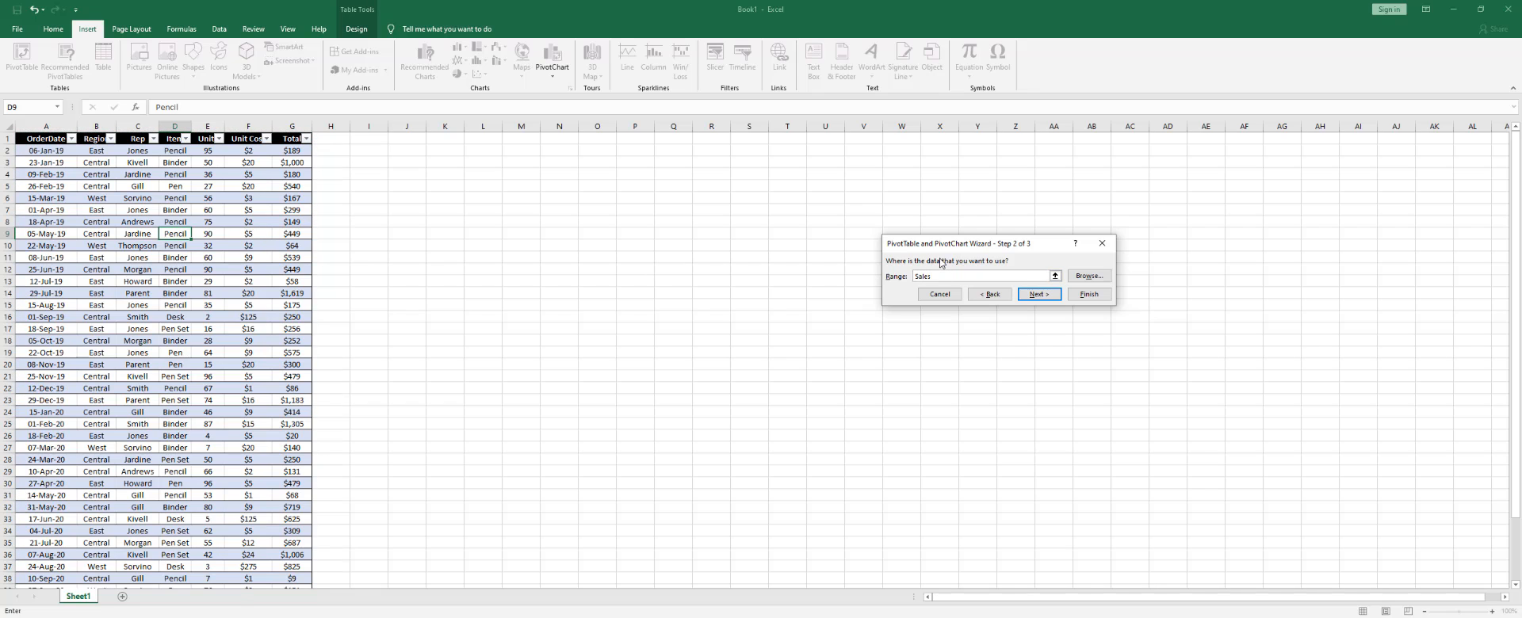
left_click(1034, 298)
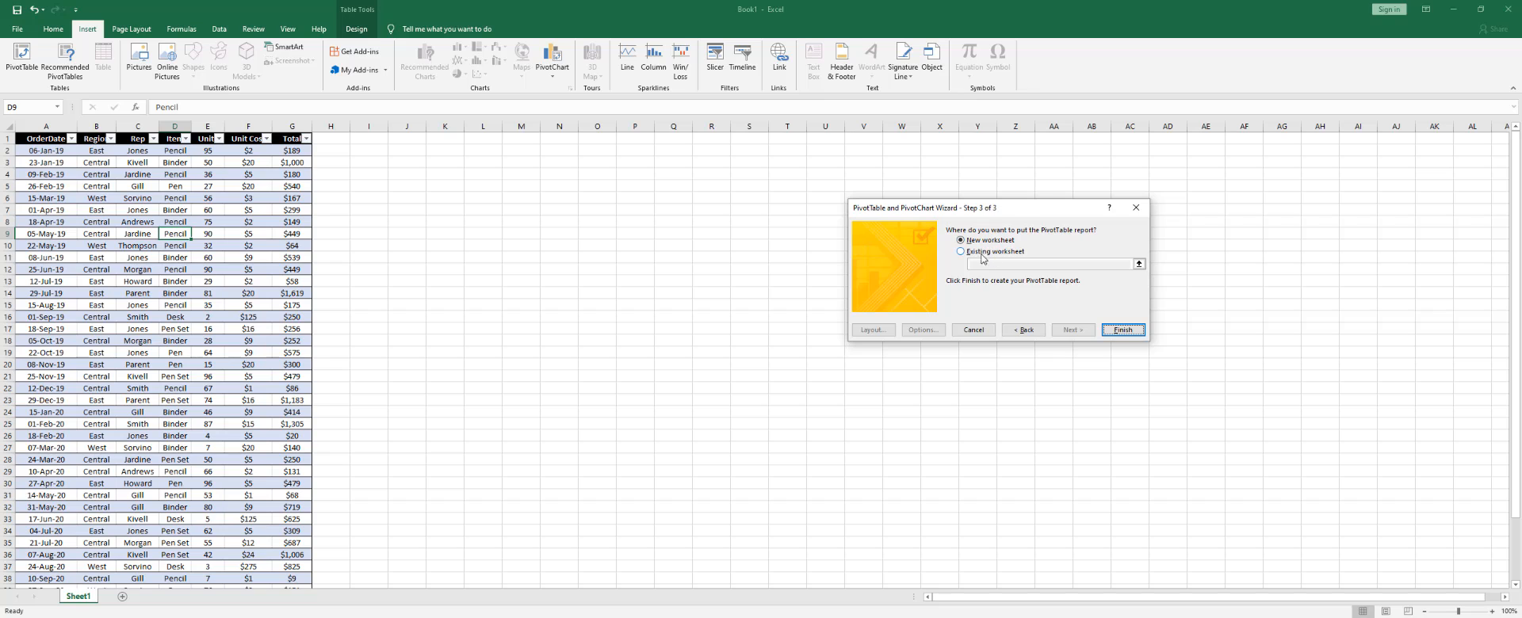
left_click(1121, 330)
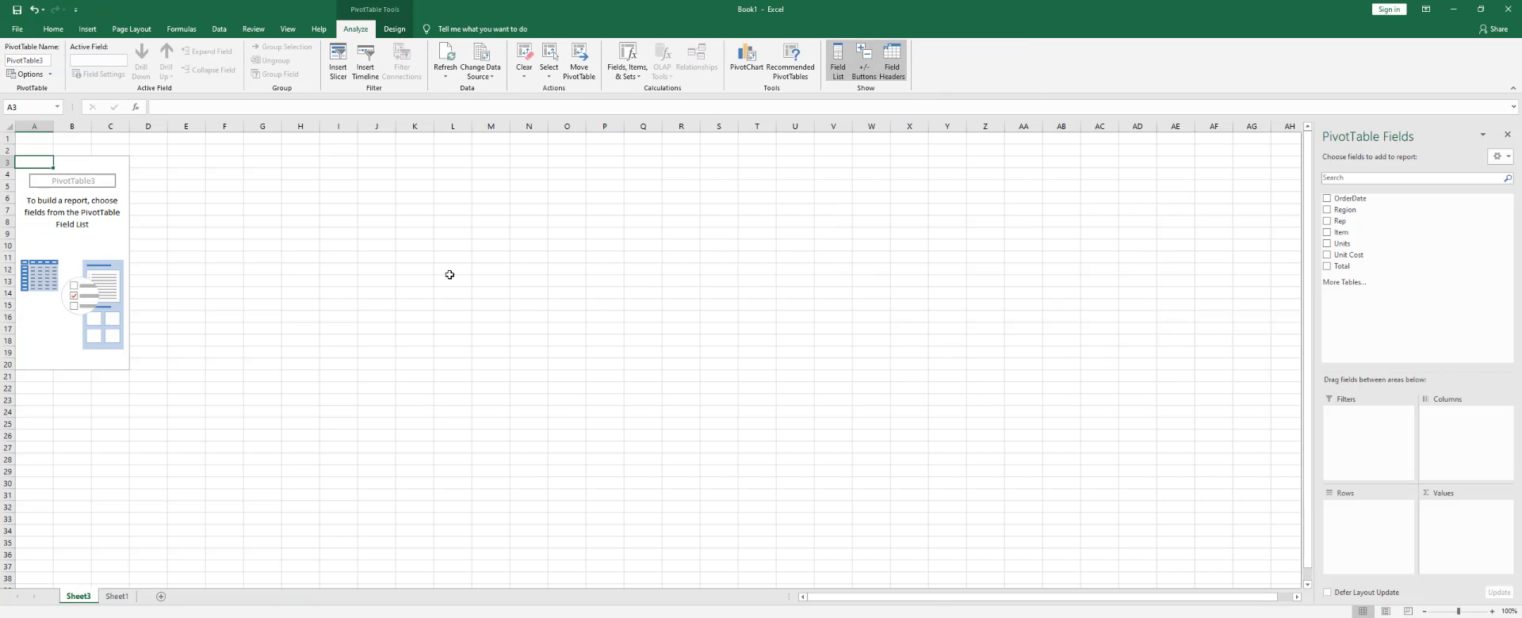
Step: Rename the PivotTable's worksheet as Pivot and the source worksheet as Data
double_click(80, 596)
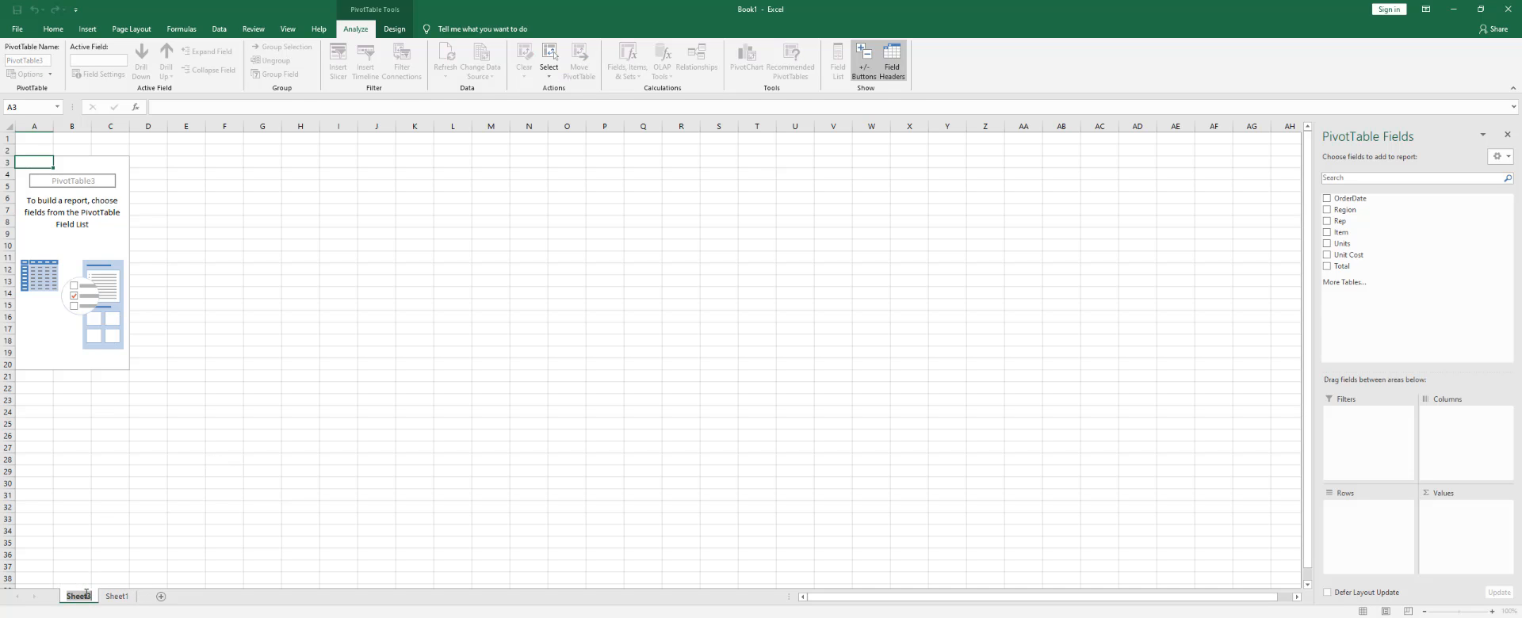
type("Pivot")
key("Return")
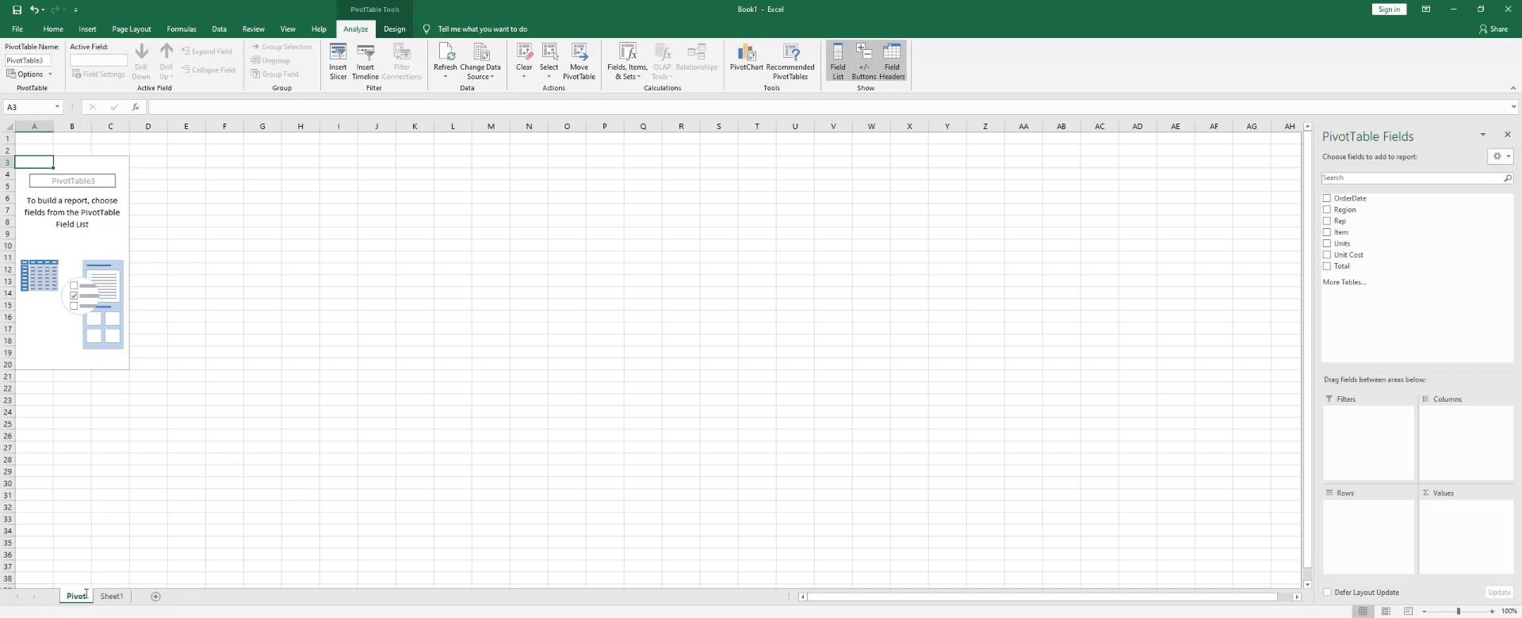
double_click(112, 596)
type("Data")
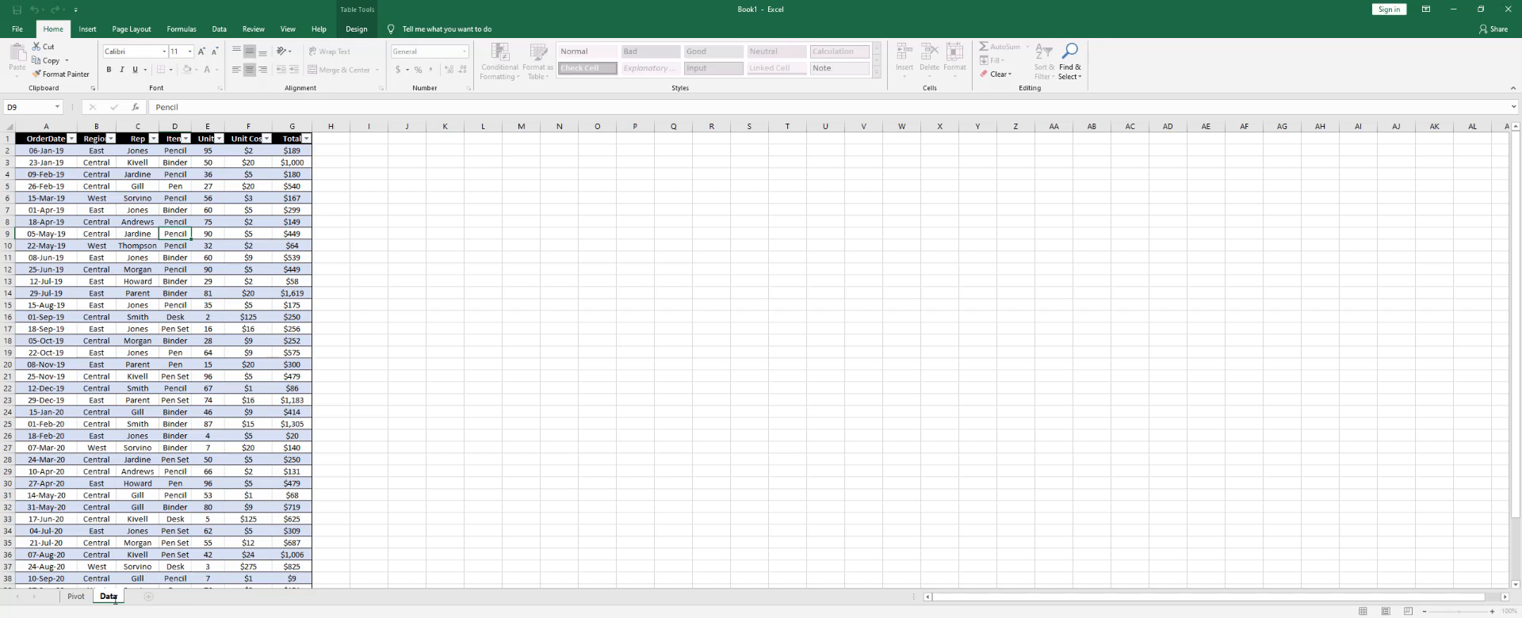
key("Return")
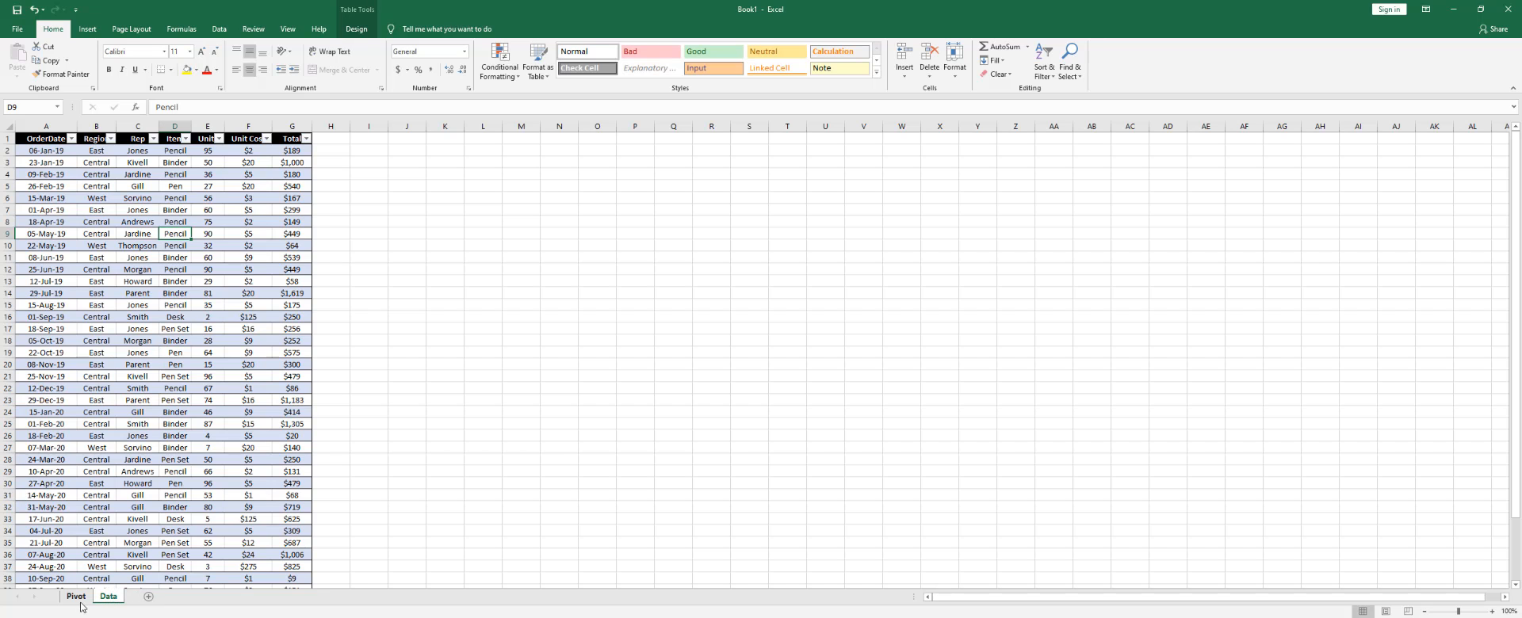
Step: Examine the Region, Item and Total columns on the Data sheet as candidates for the PivotTable report
left_click(79, 600)
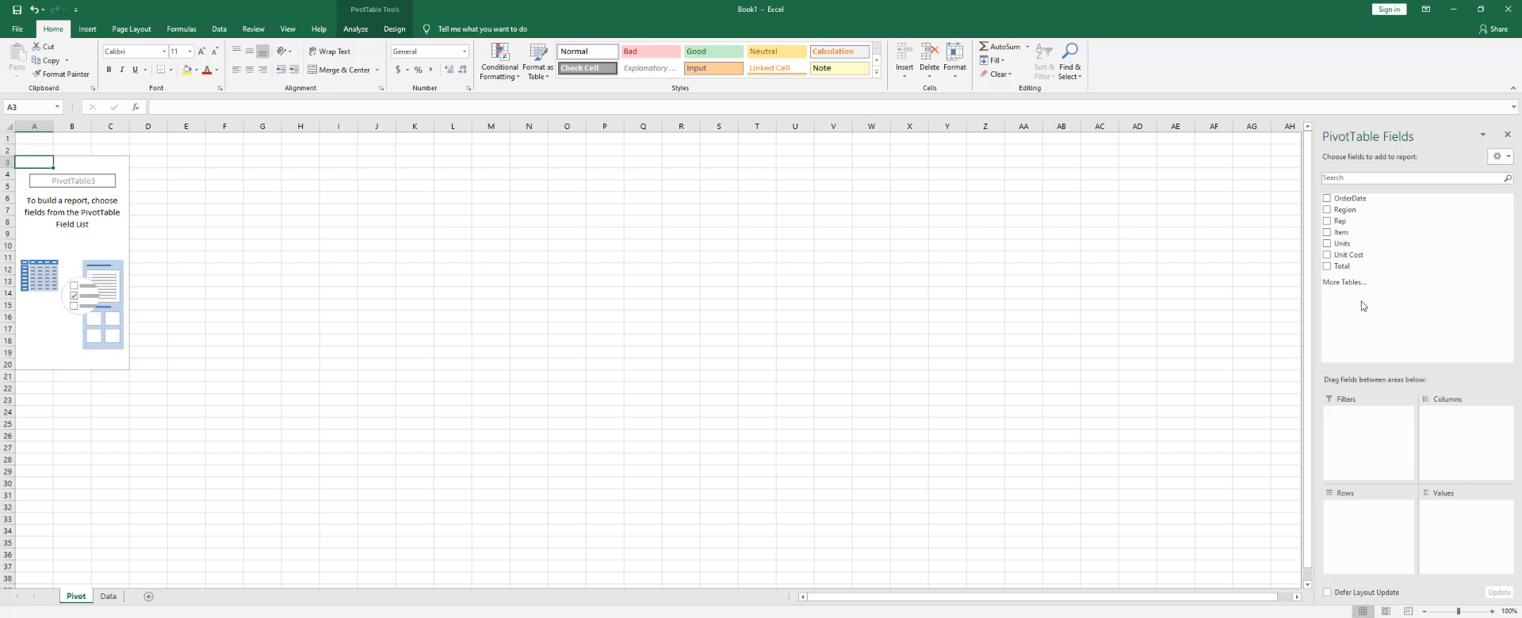
left_click(109, 596)
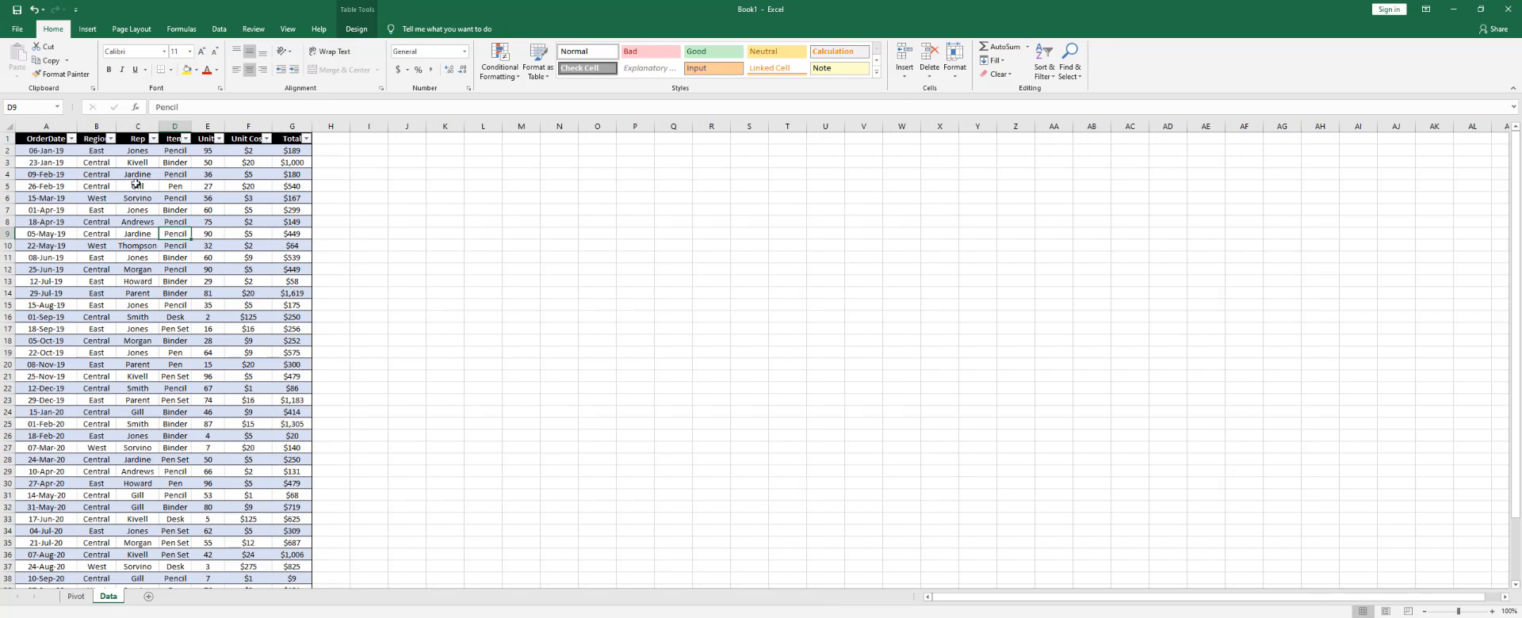
left_click(96, 126)
left_click(176, 127)
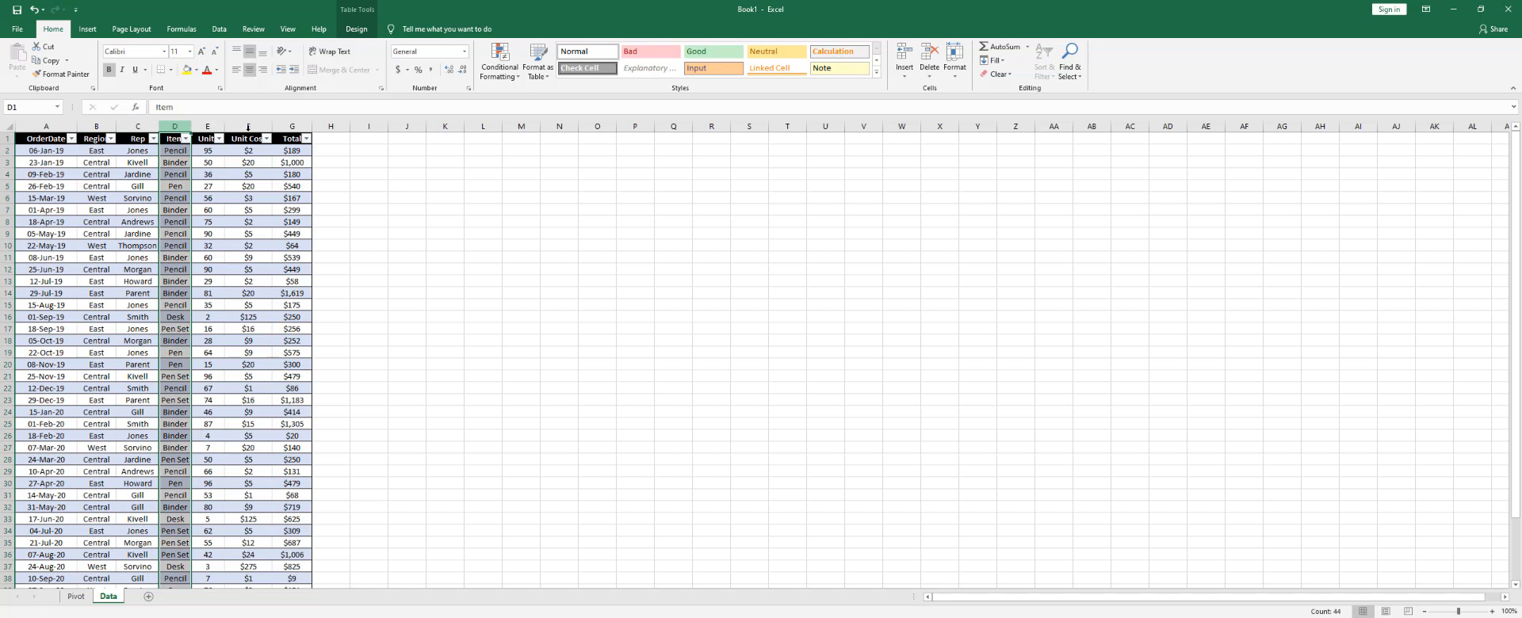
left_click(291, 127)
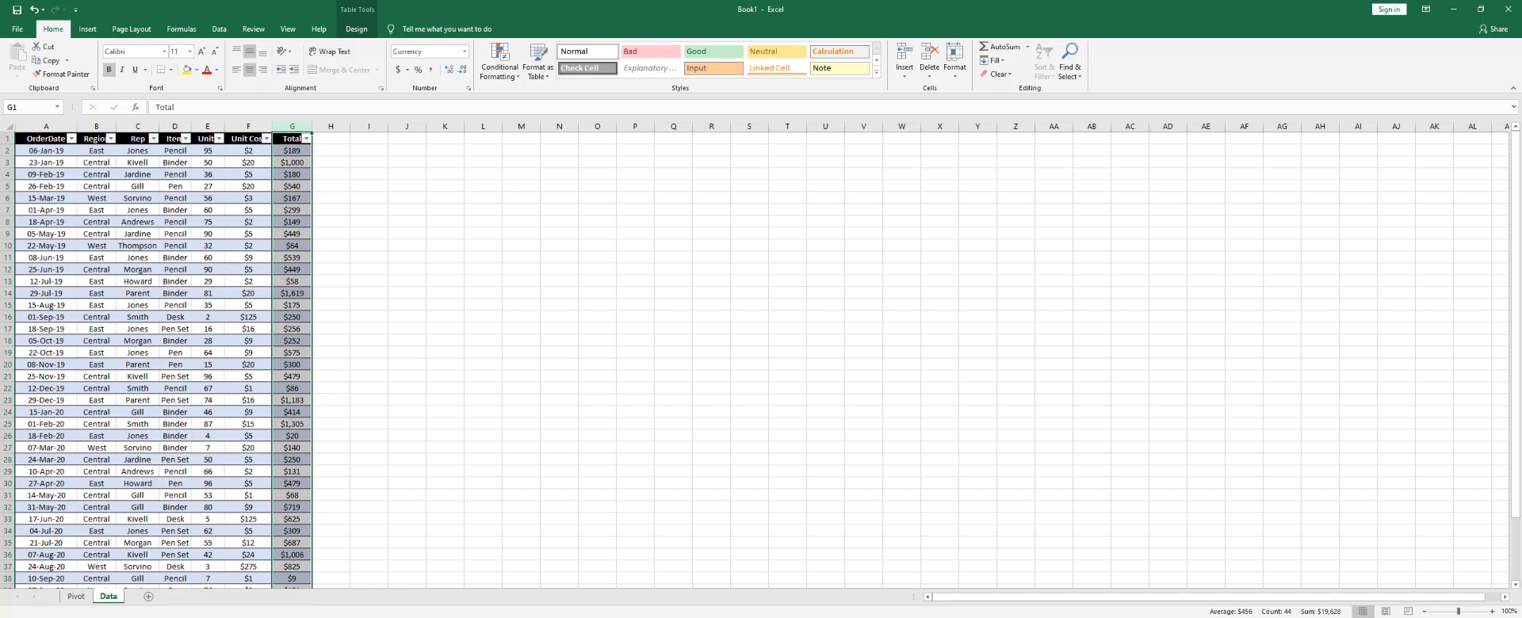
Step: On the Pivot sheet, add Region and Item as the PivotTable's row fields, with Item nested under Region
left_click(76, 596)
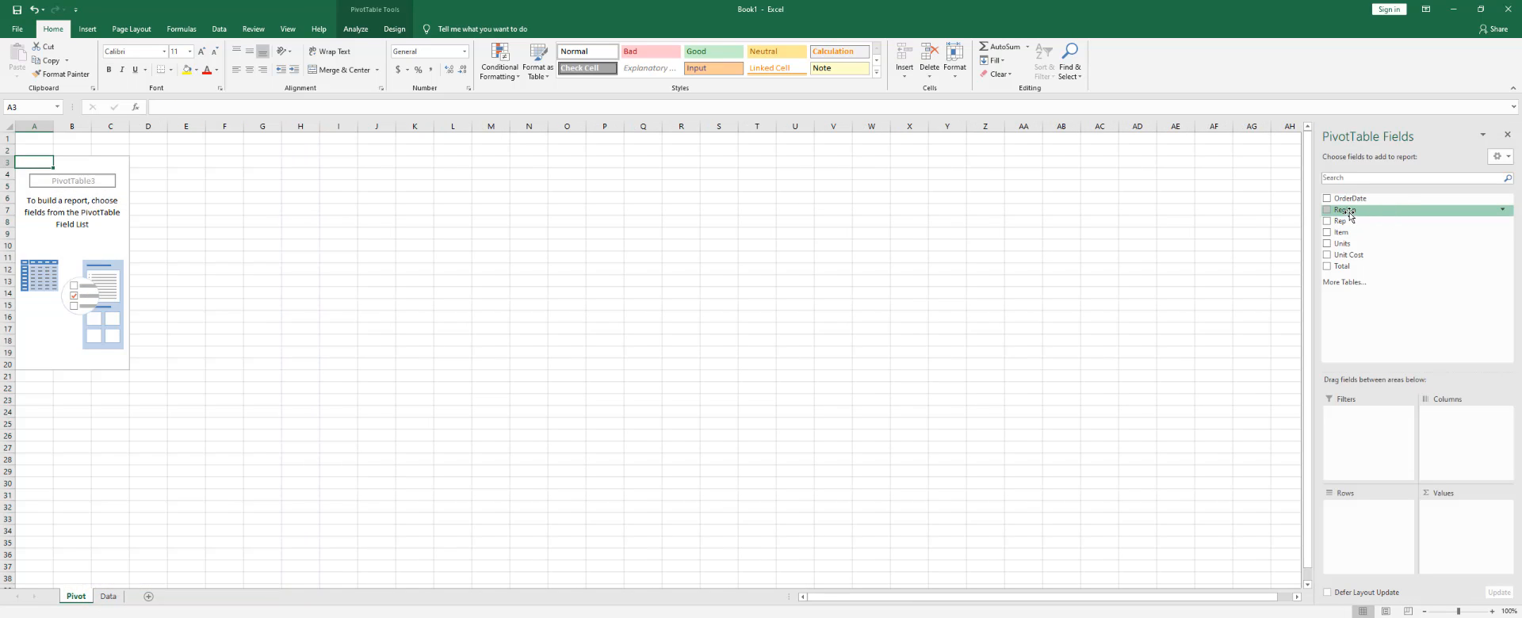
left_click_drag(1349, 214, 1371, 528)
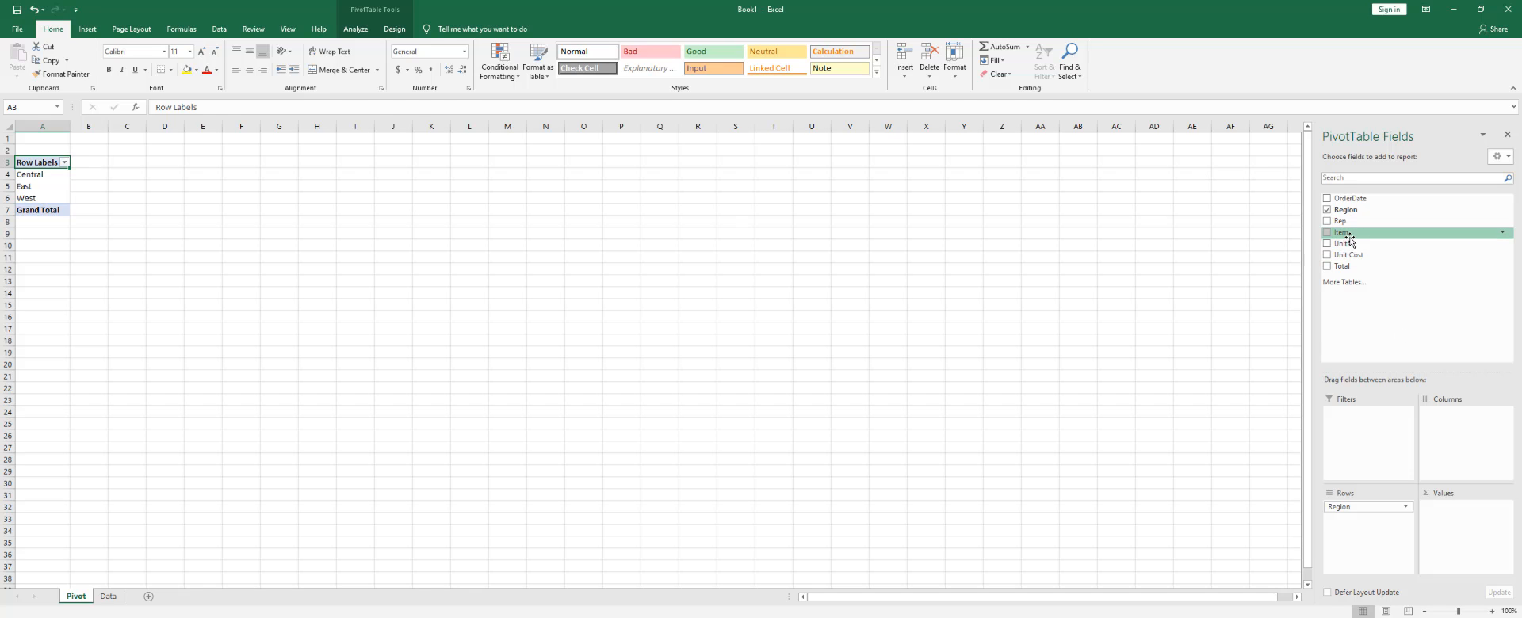
left_click_drag(1349, 237, 1369, 537)
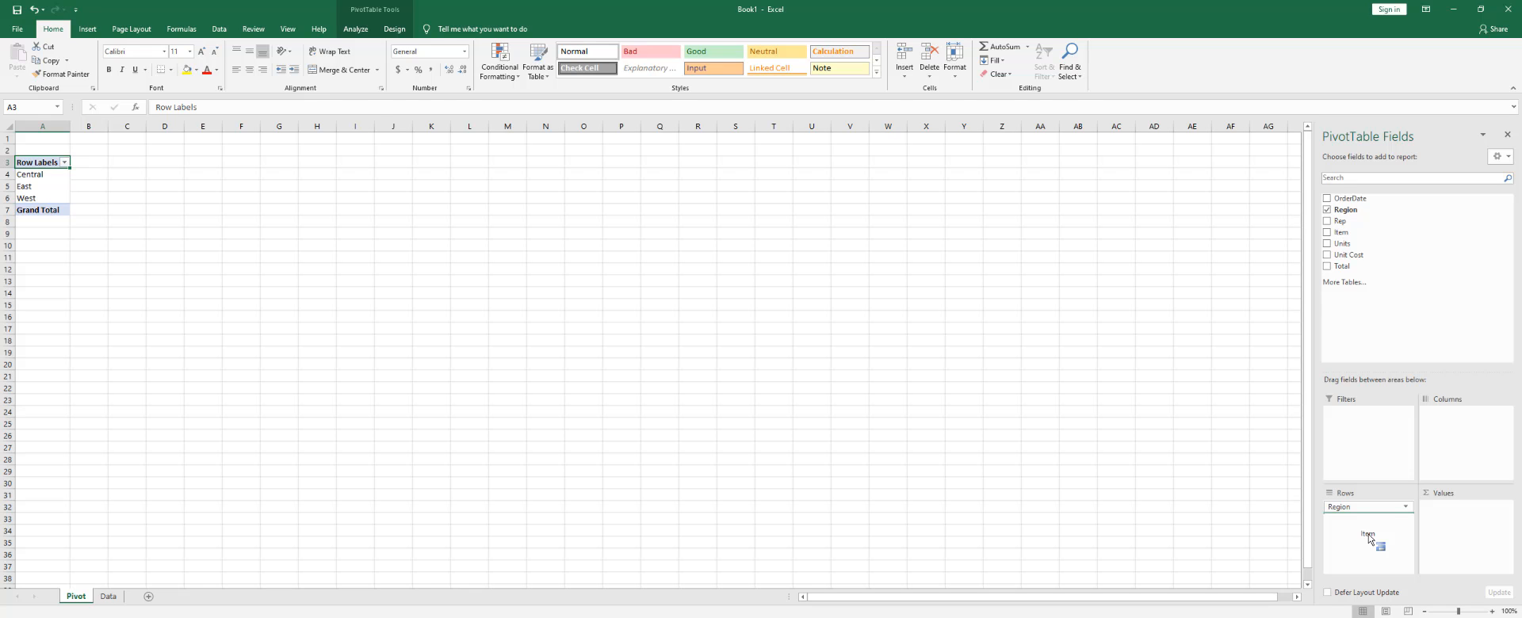
left_click_drag(1368, 537, 1370, 535)
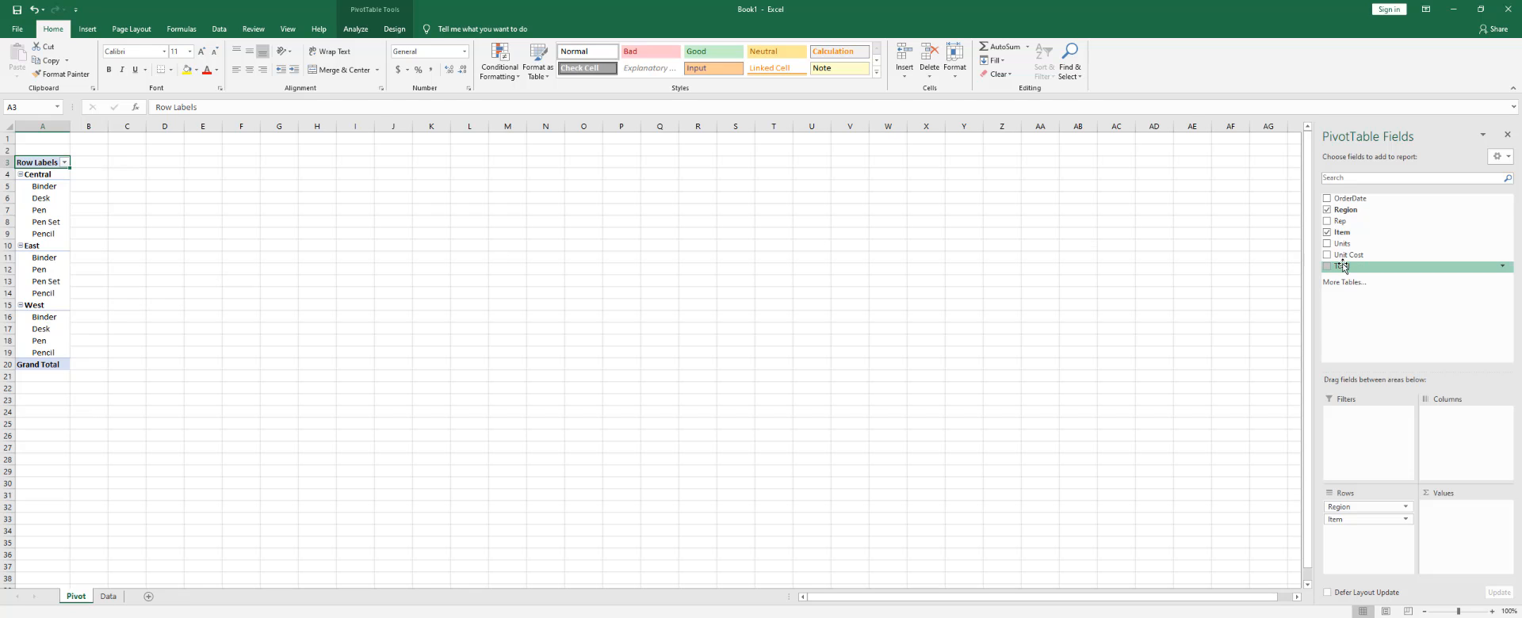
Step: Add Total and Units as summed value fields in the PivotTable, with Units placed before Total
left_click_drag(1343, 268, 1455, 545)
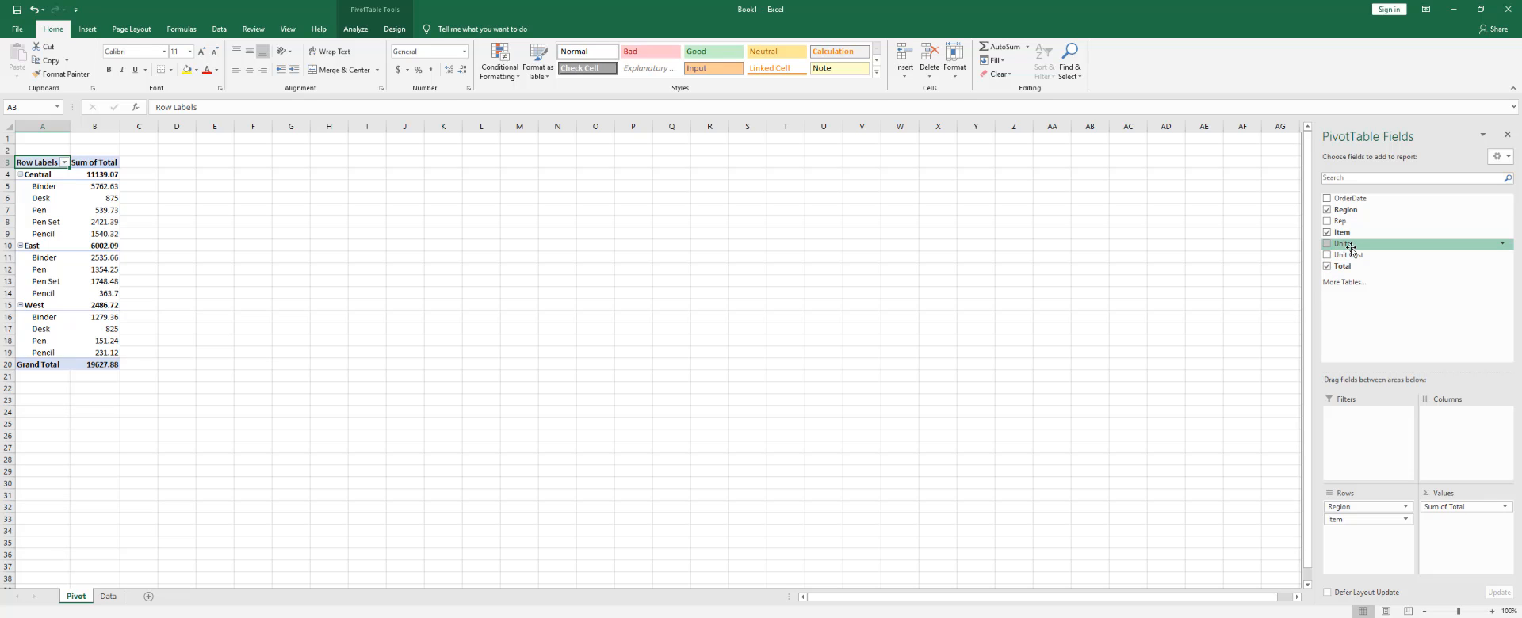
left_click_drag(1351, 248, 1451, 509)
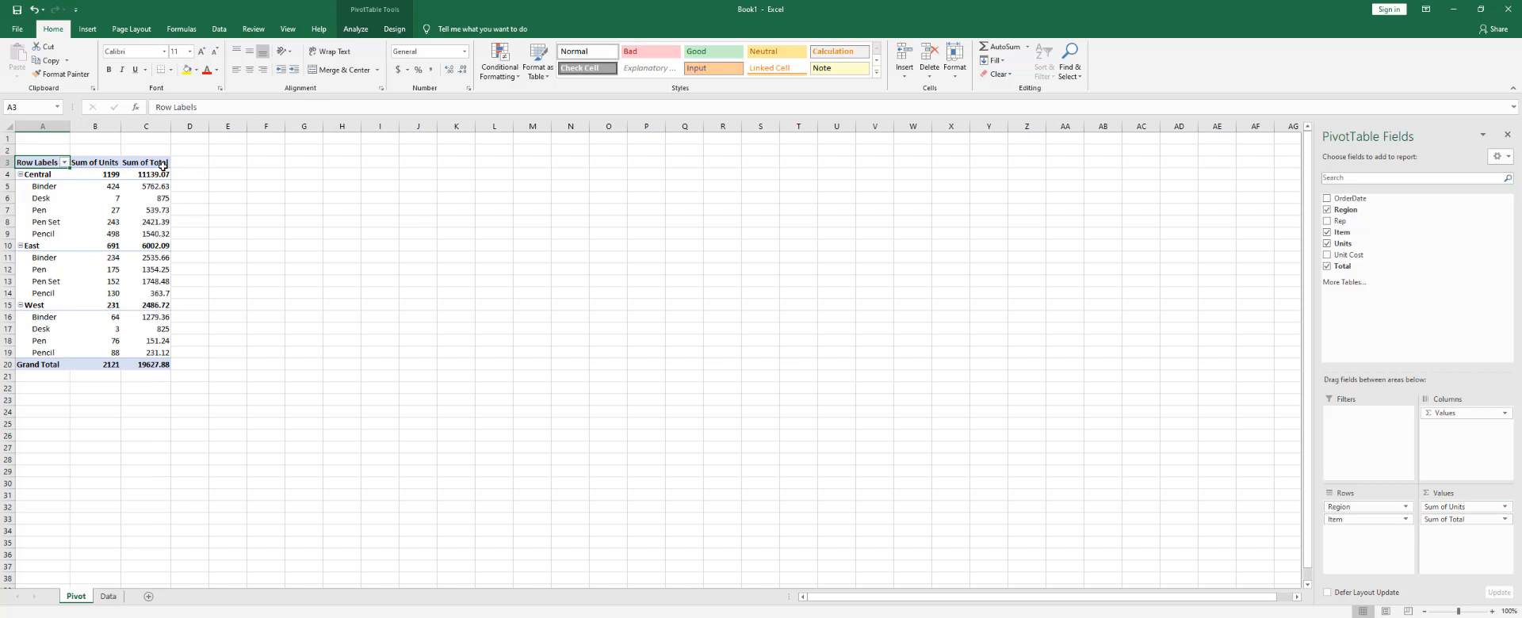
Step: Set the PivotTable's report layout to Tabular Form
mouse_move(160, 220)
left_click(400, 31)
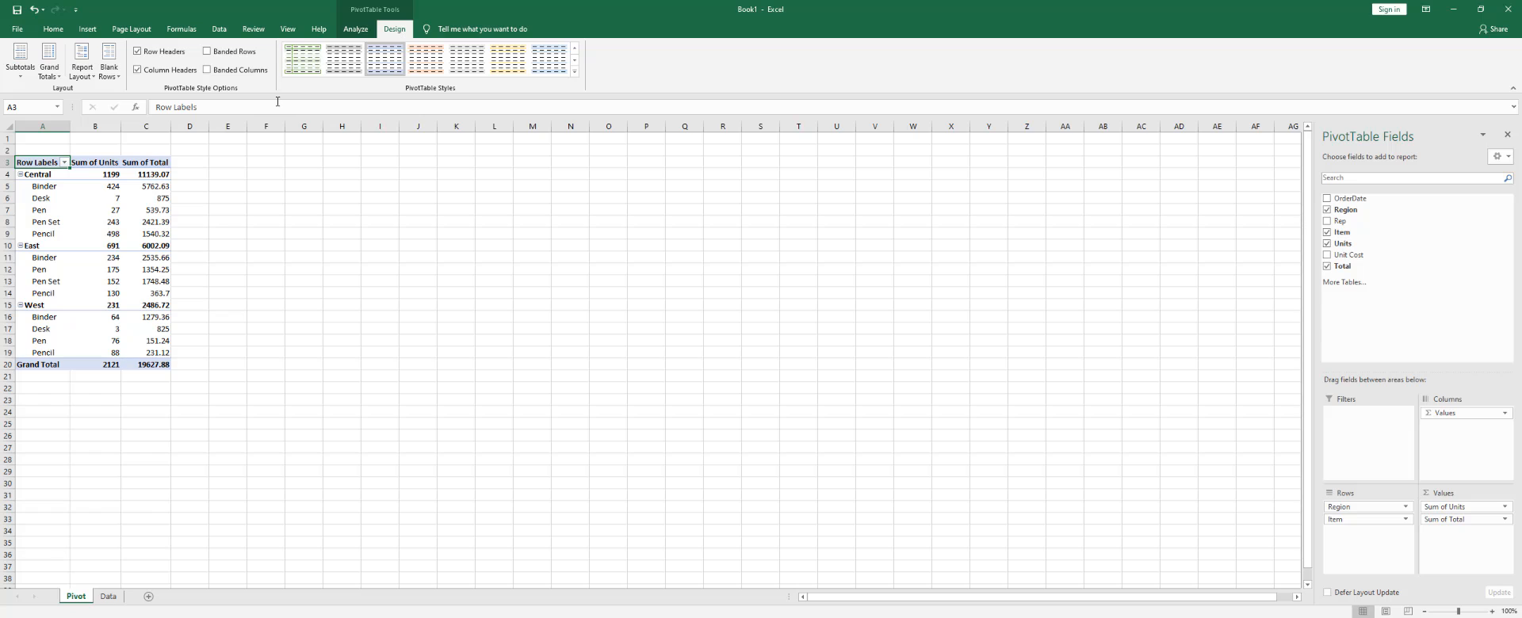
left_click(89, 78)
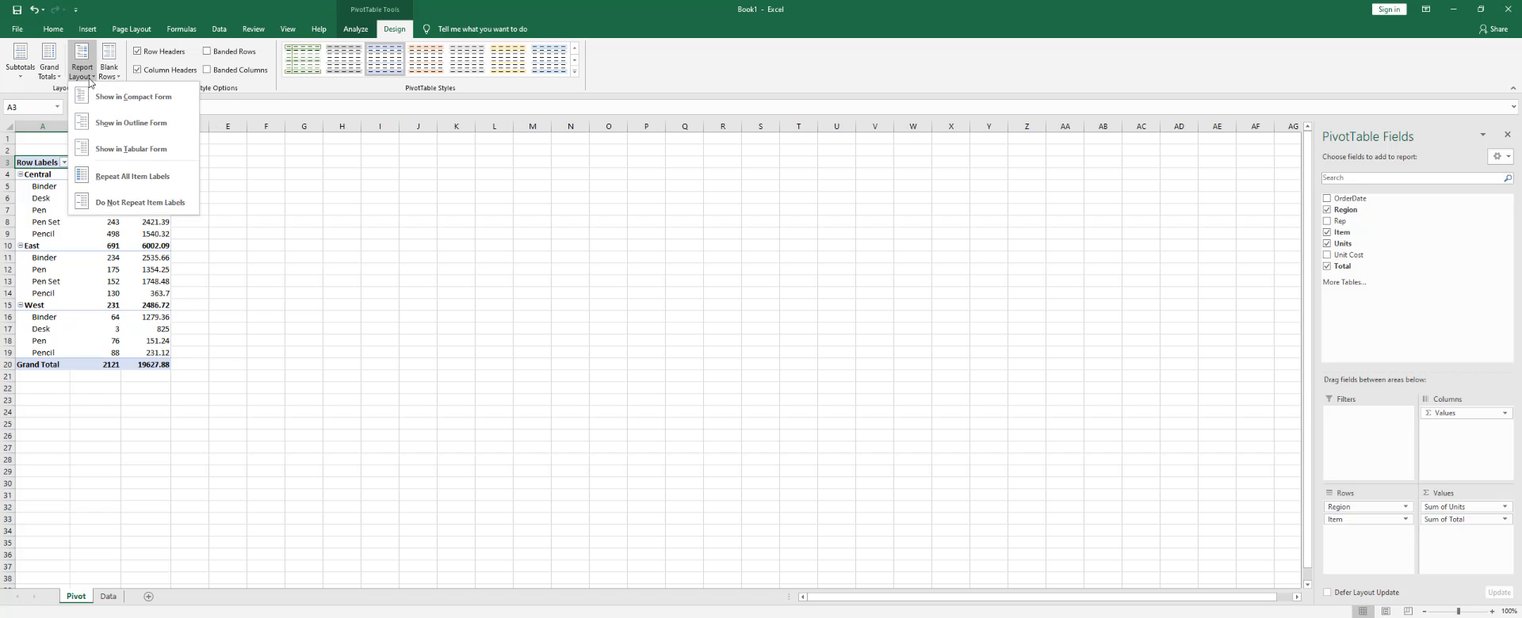
left_click(137, 154)
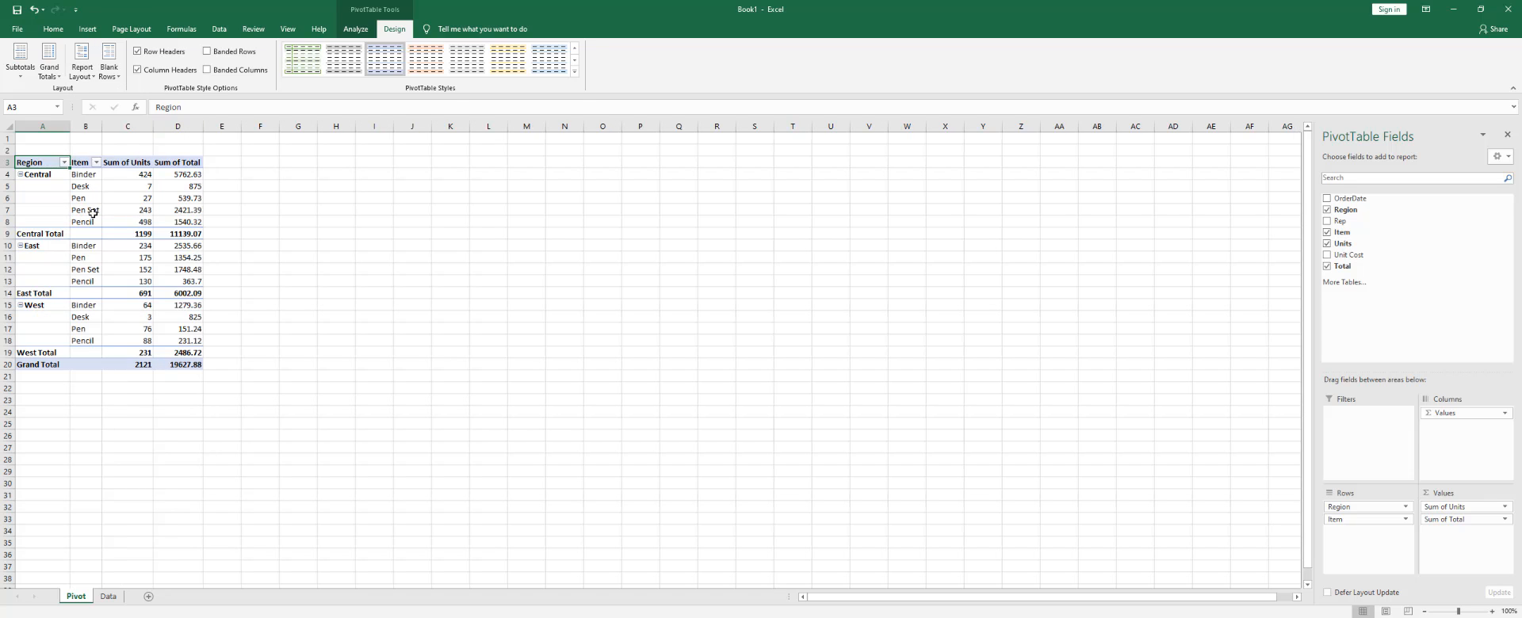
Step: Move the Region field from rows to columns and remove the Units and Total values from the PivotTable
mouse_move(114, 225)
left_click_drag(1349, 510, 1457, 449)
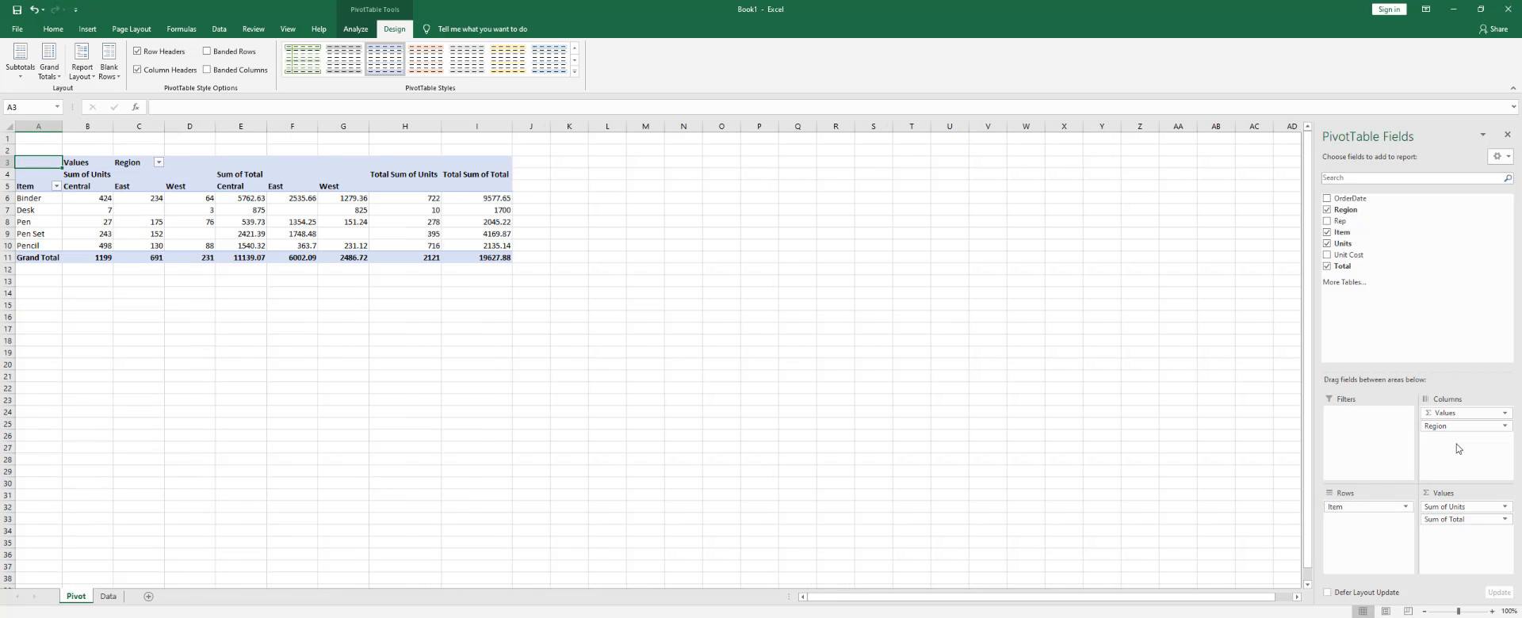
left_click_drag(1459, 507, 1022, 448)
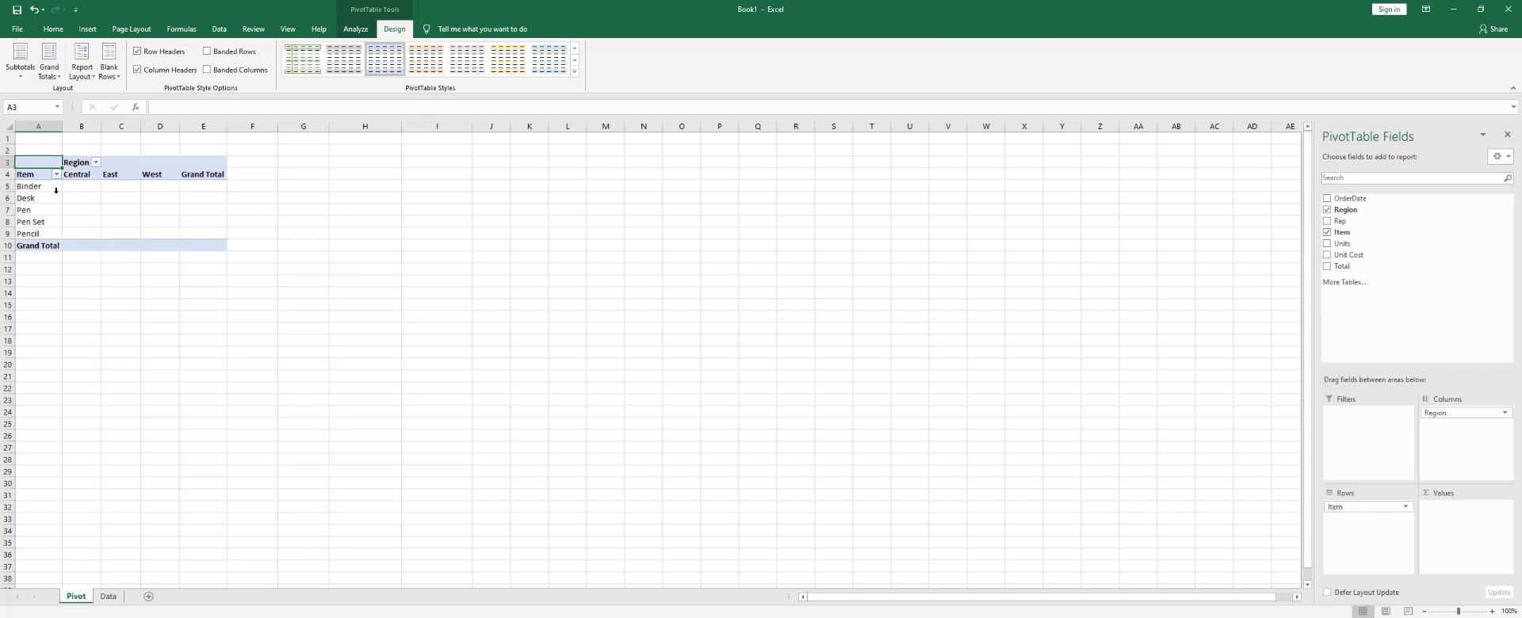
Step: Add Total as the only value field of the PivotTable and review the sums by item and region
left_click_drag(40, 185, 41, 233)
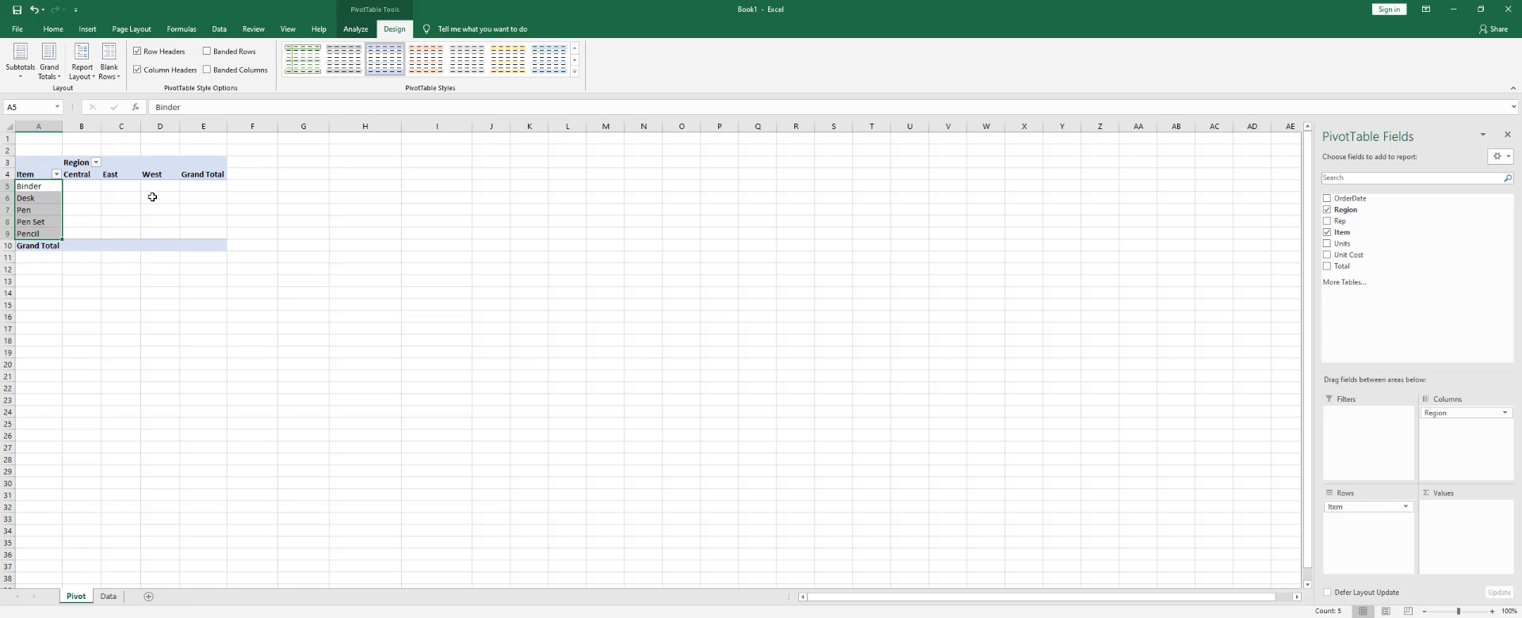
left_click_drag(80, 179, 164, 175)
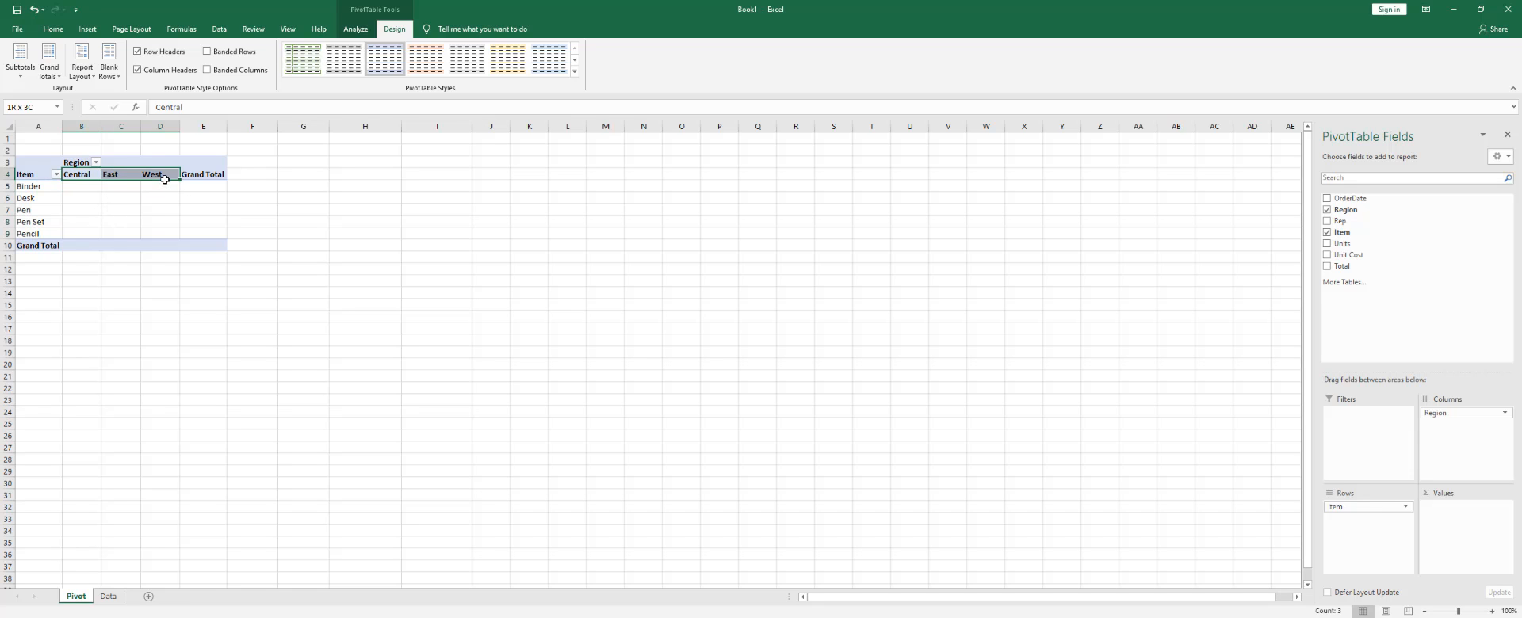
left_click_drag(1355, 267, 1447, 543)
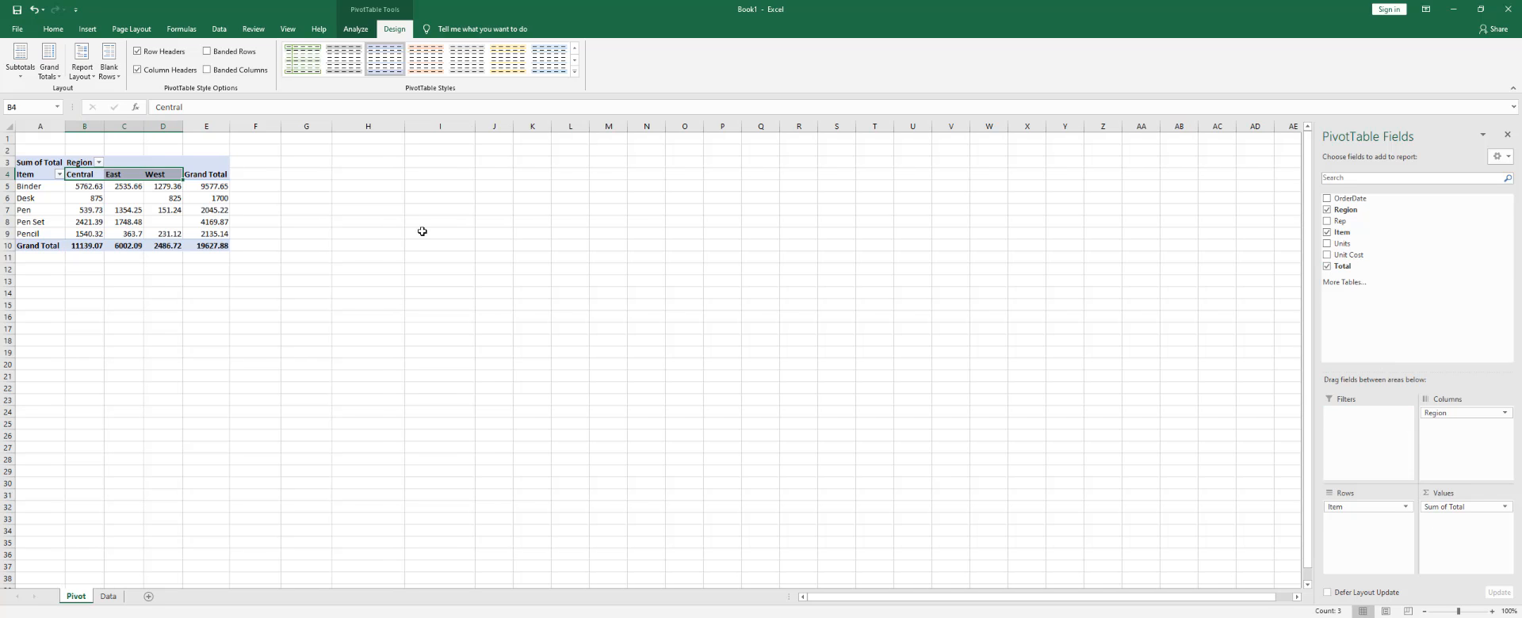
left_click(48, 197)
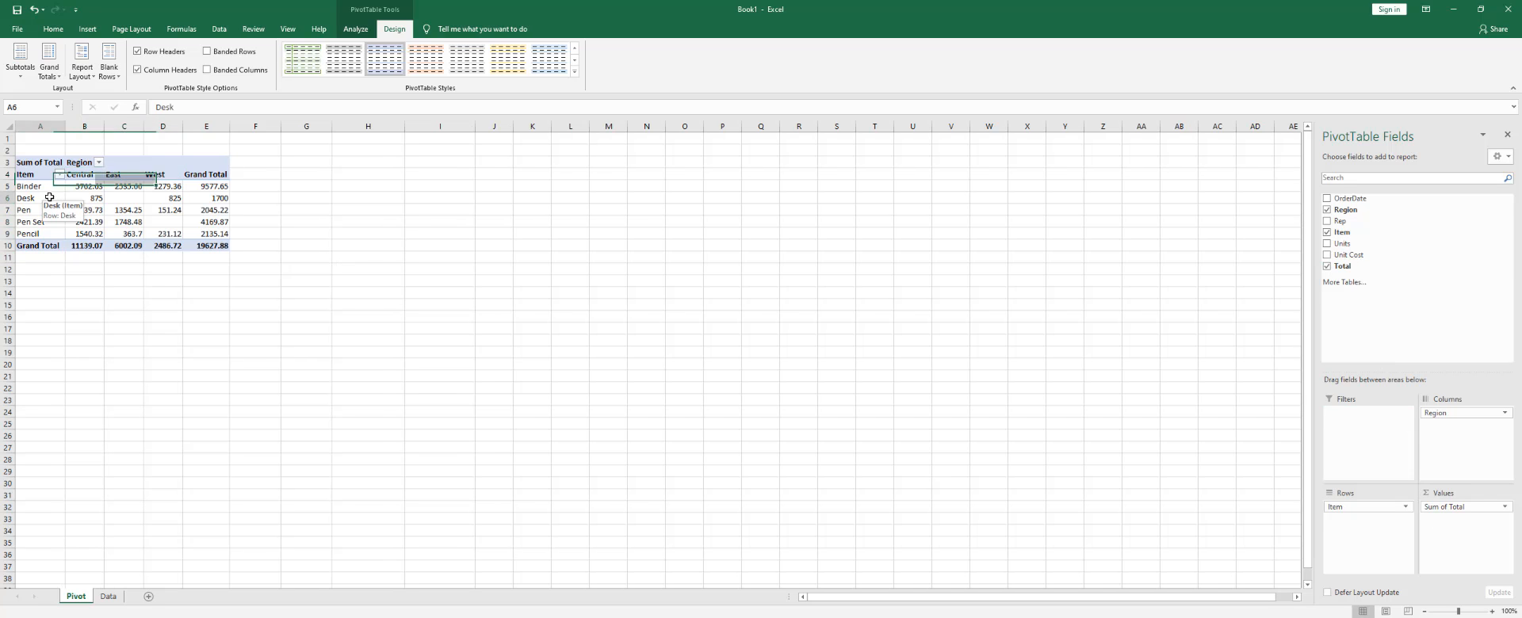
left_click_drag(32, 172, 36, 242)
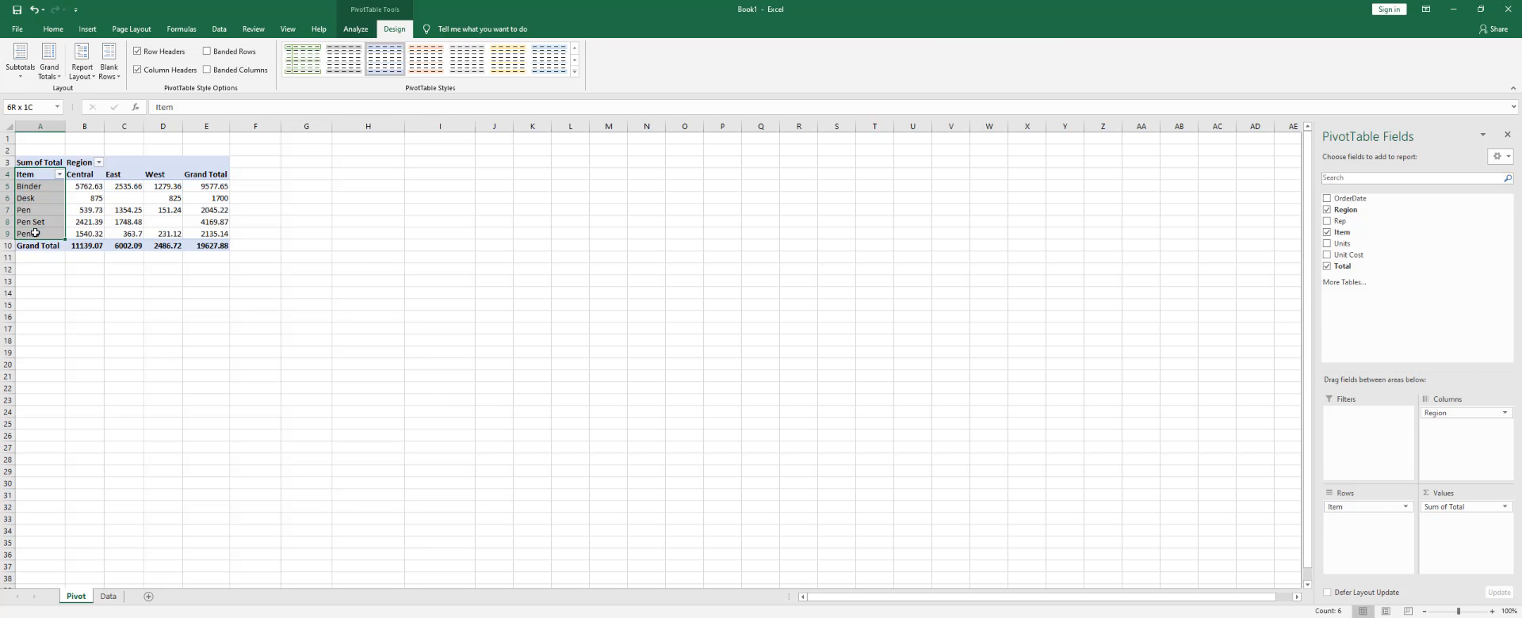
left_click_drag(90, 175, 164, 233)
left_click(228, 226)
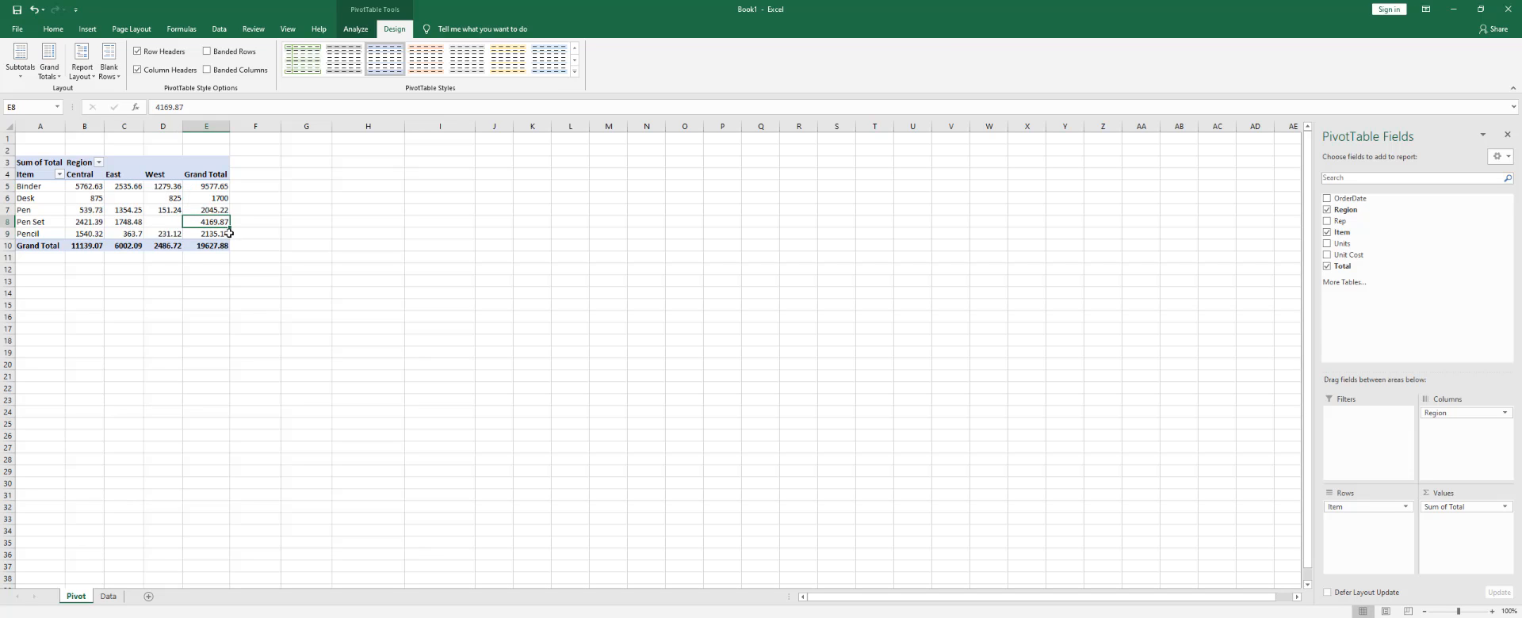
Step: Swap the PivotTable's axes so that Region is in the rows and Item is in the columns
mouse_move(228, 233)
left_click_drag(1464, 413, 1435, 447)
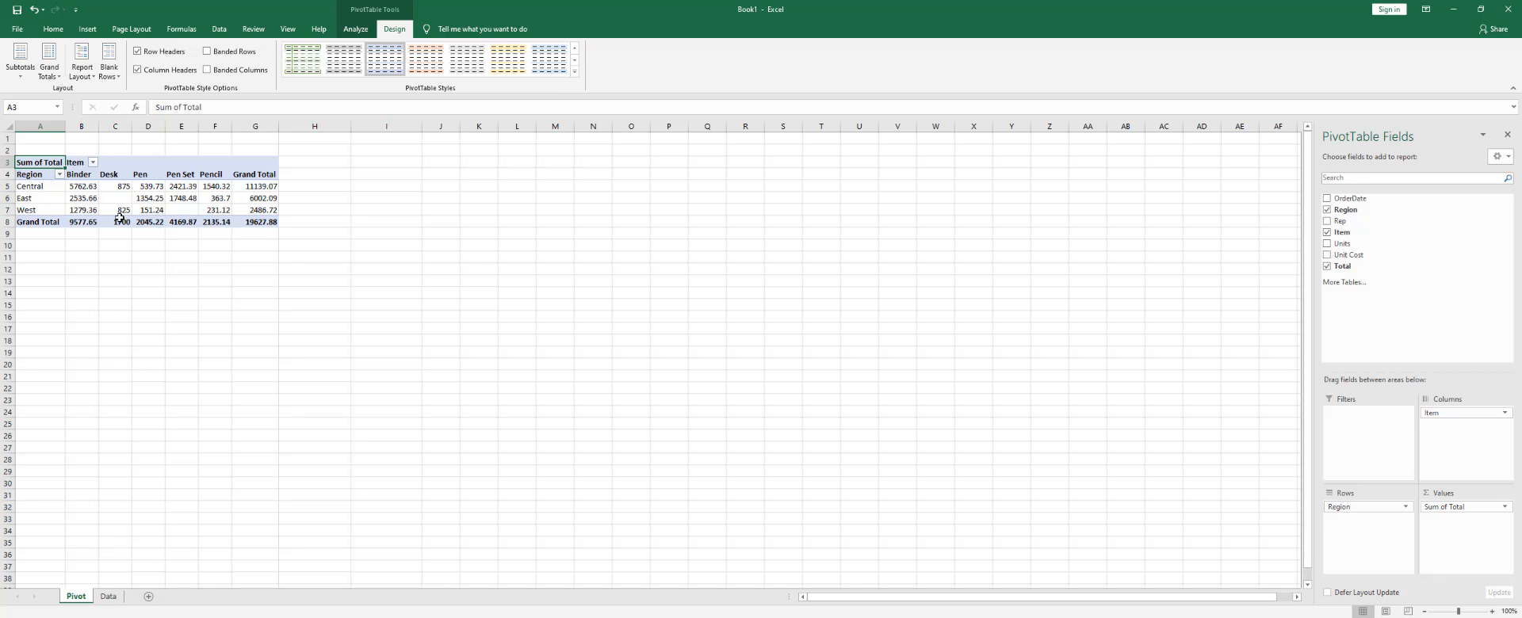
Step: Examine the grand totals for each item and each region in the rearranged PivotTable
left_click(83, 174)
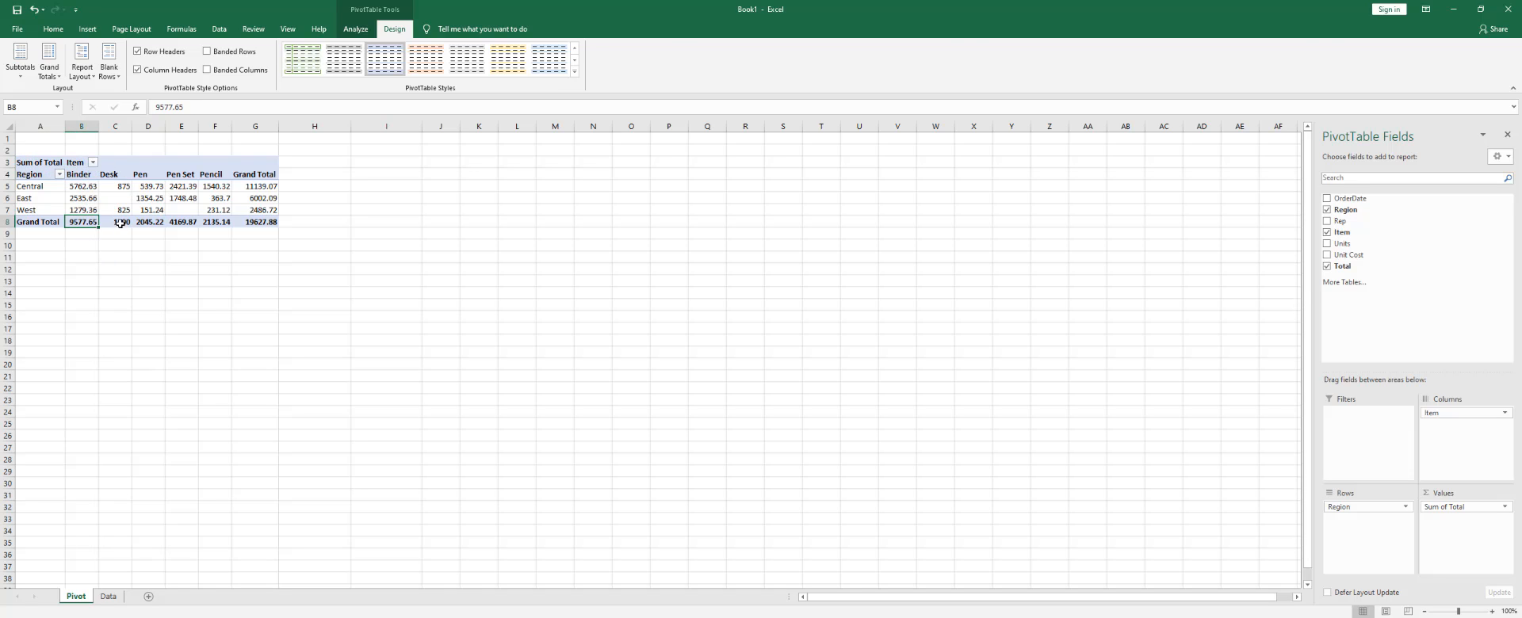
left_click(119, 222)
left_click(155, 223)
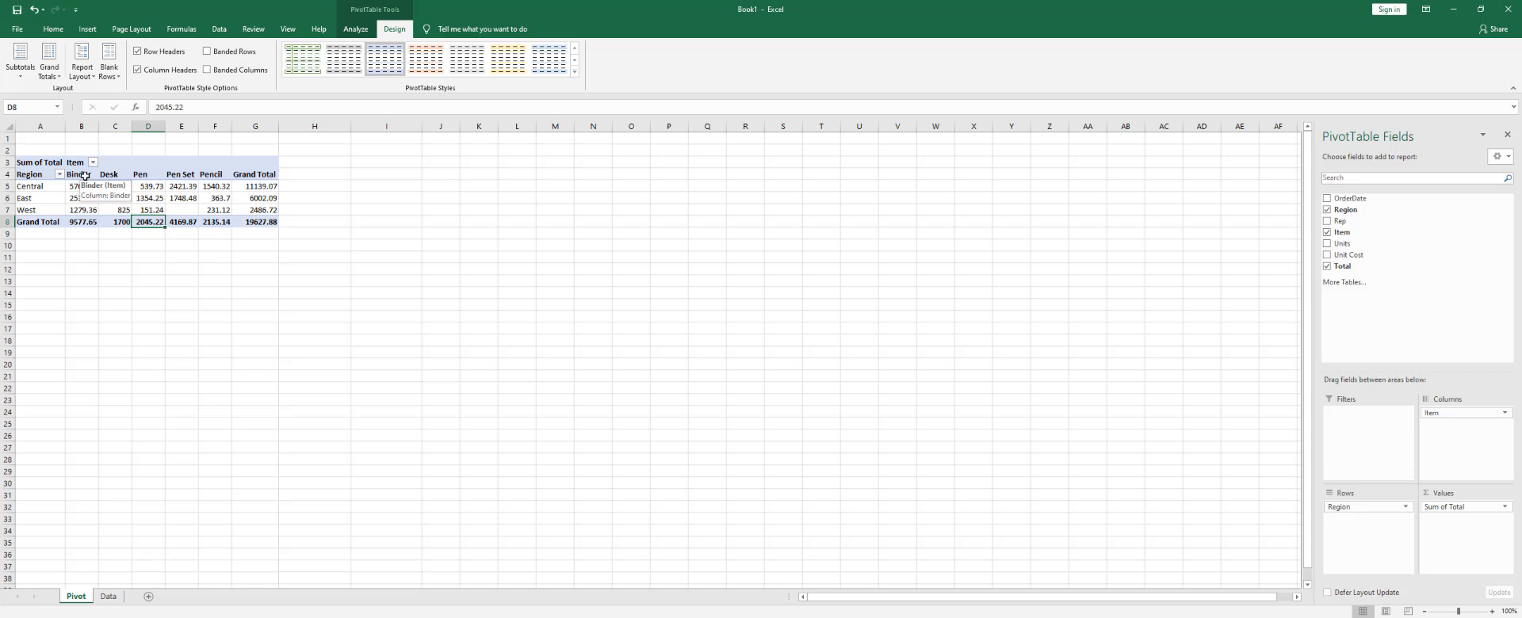
left_click_drag(83, 175, 85, 223)
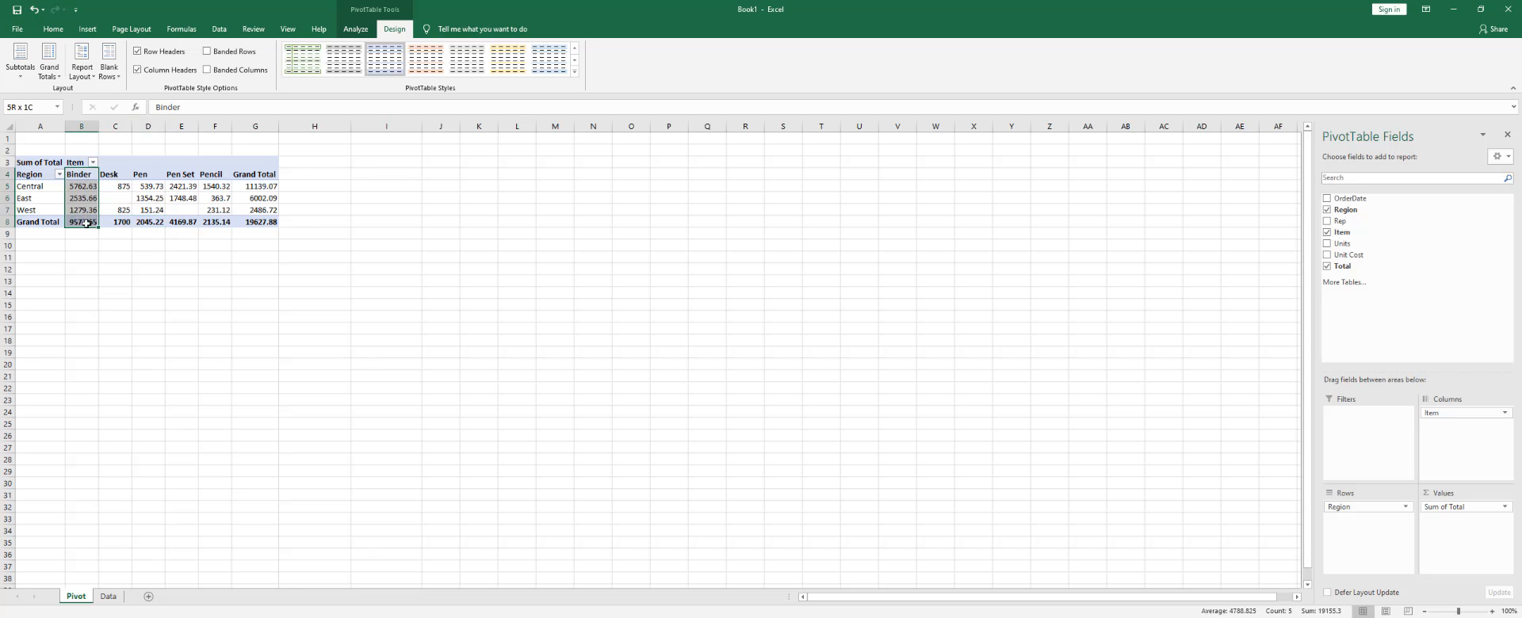
left_click(171, 233)
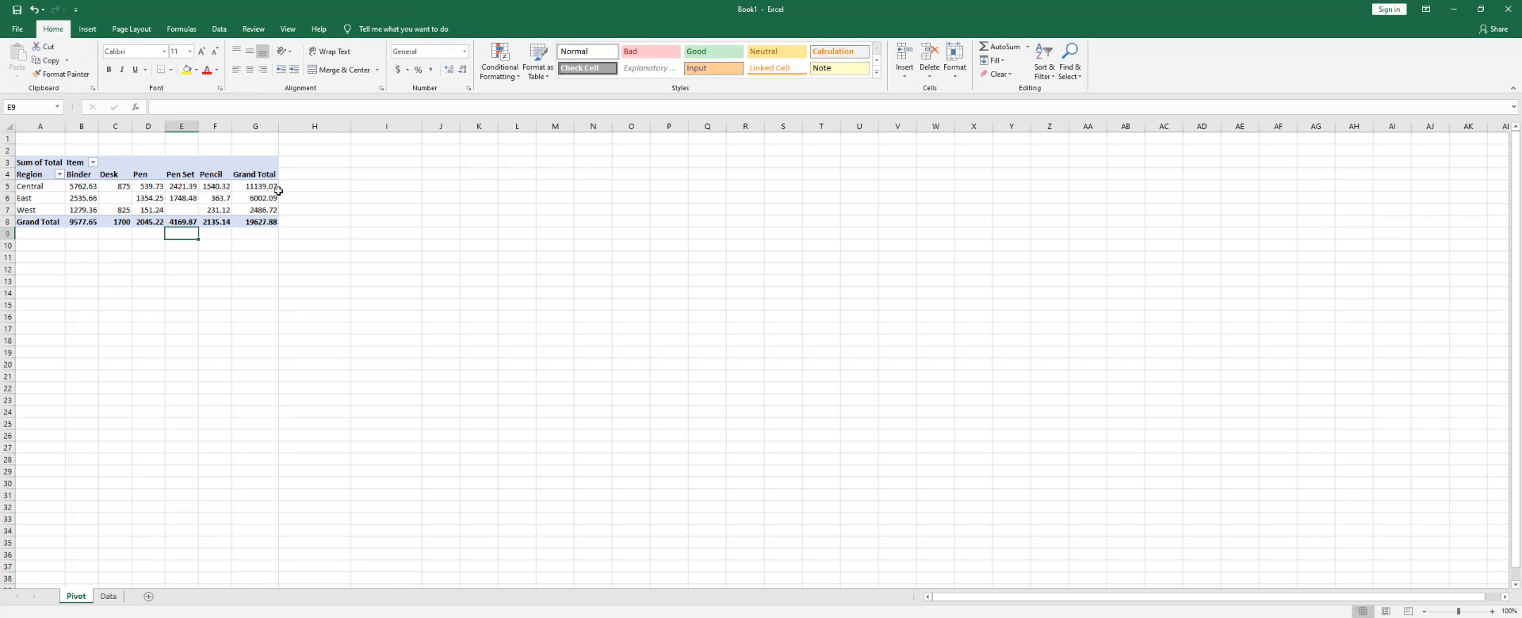
left_click(37, 190)
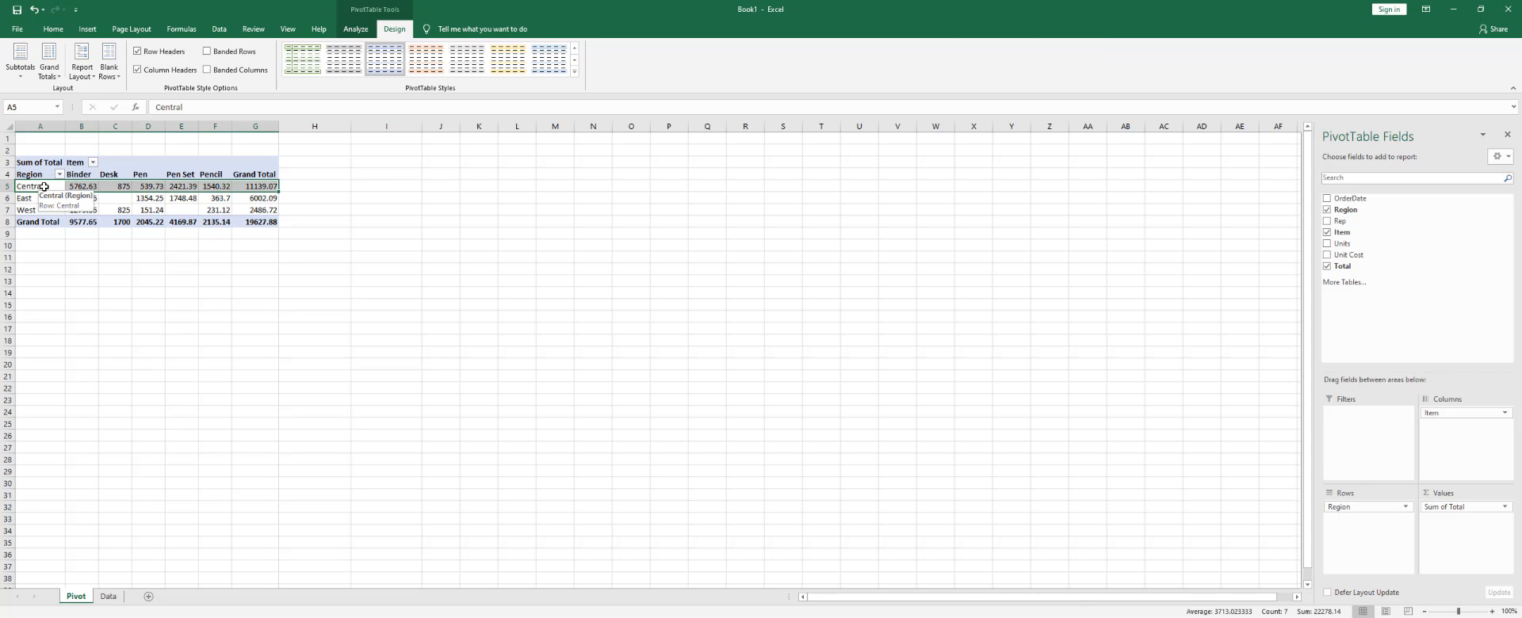
left_click(48, 188)
left_click_drag(261, 186, 261, 210)
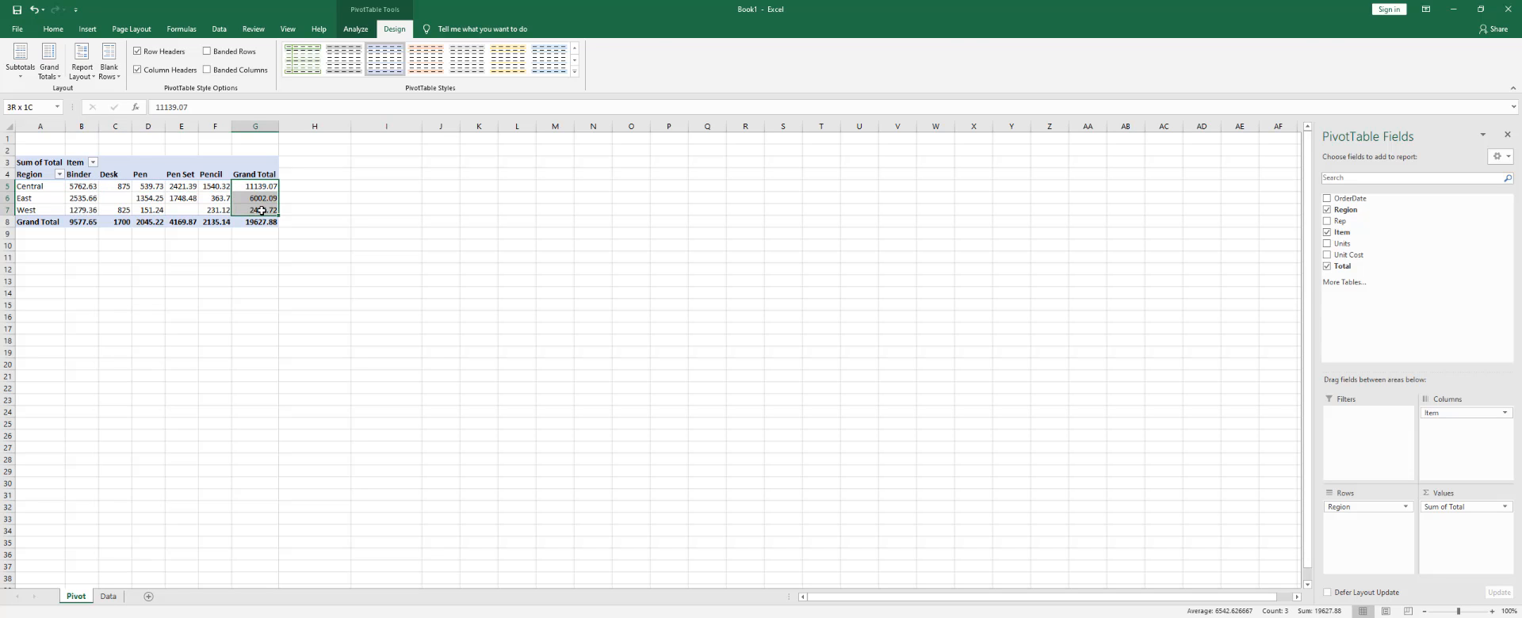
Step: Format the Sum of Total values as Currency with 0 decimal places and the $ symbol
left_click(1460, 509)
left_click(1458, 503)
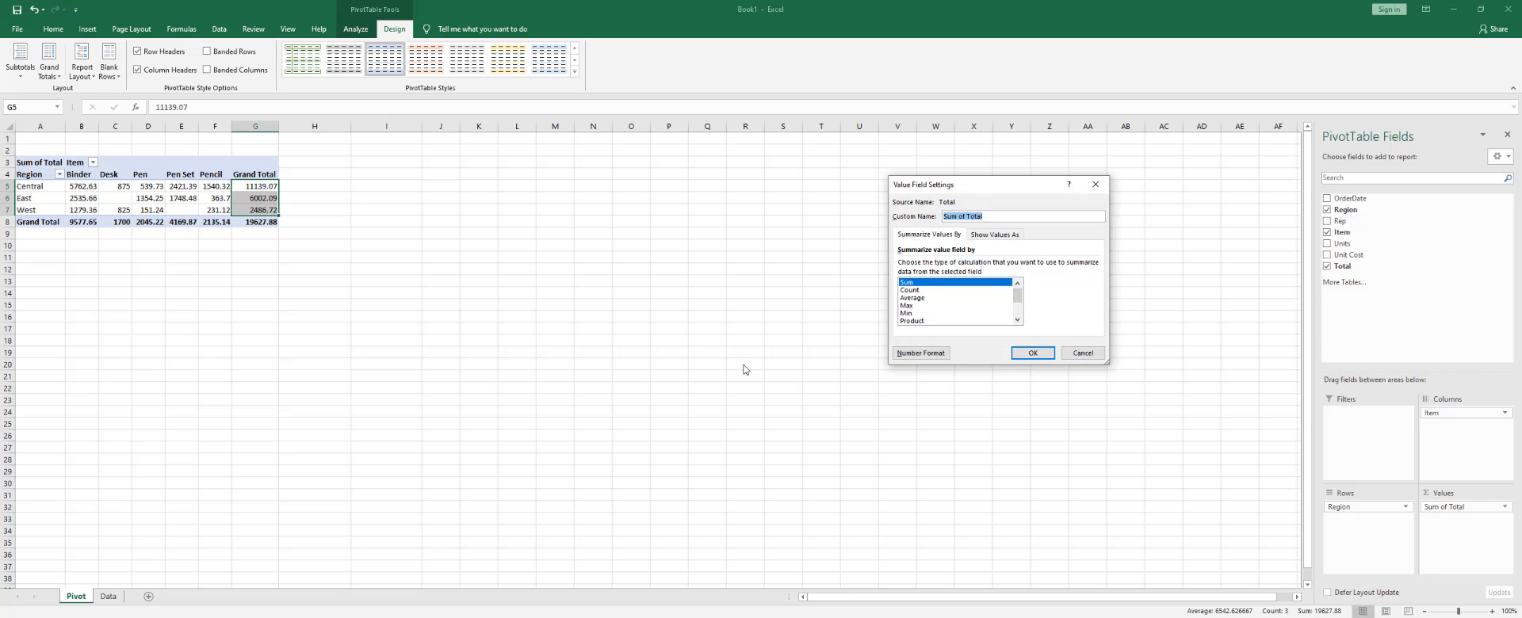
left_click(913, 354)
left_click(867, 198)
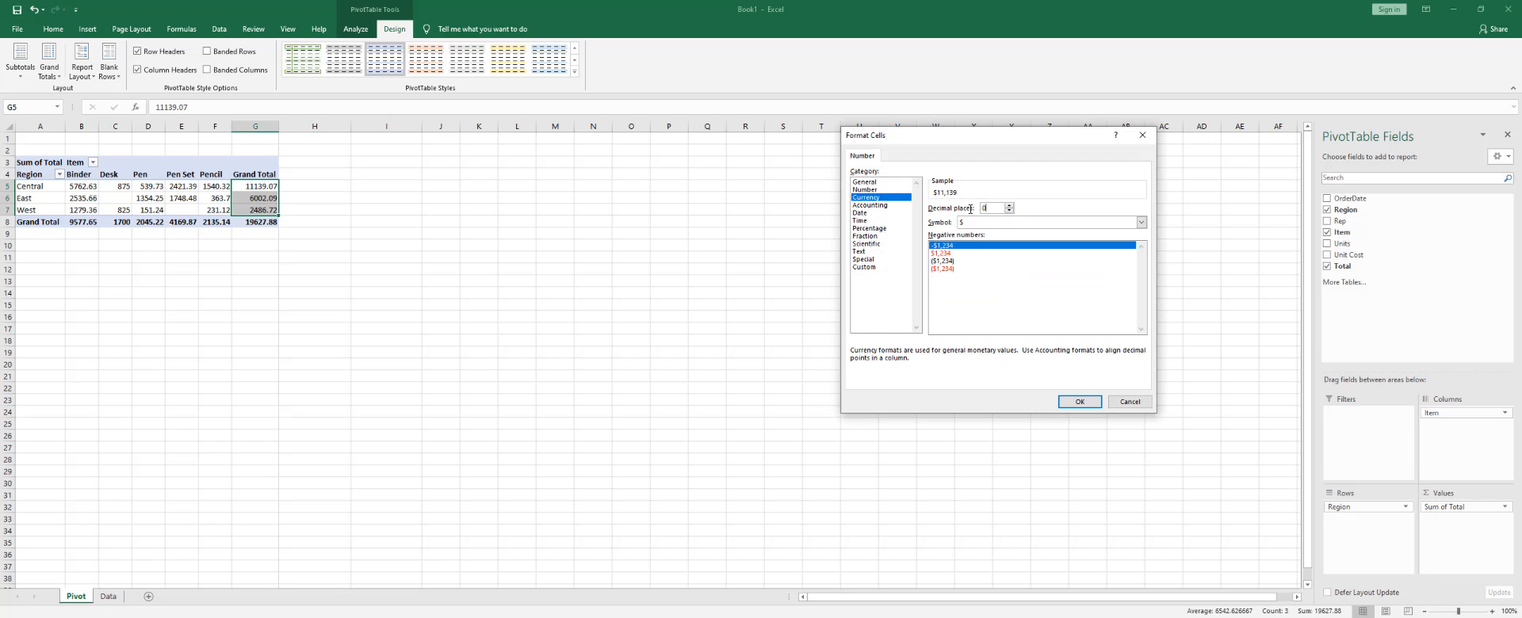
key("Return")
left_click(1019, 353)
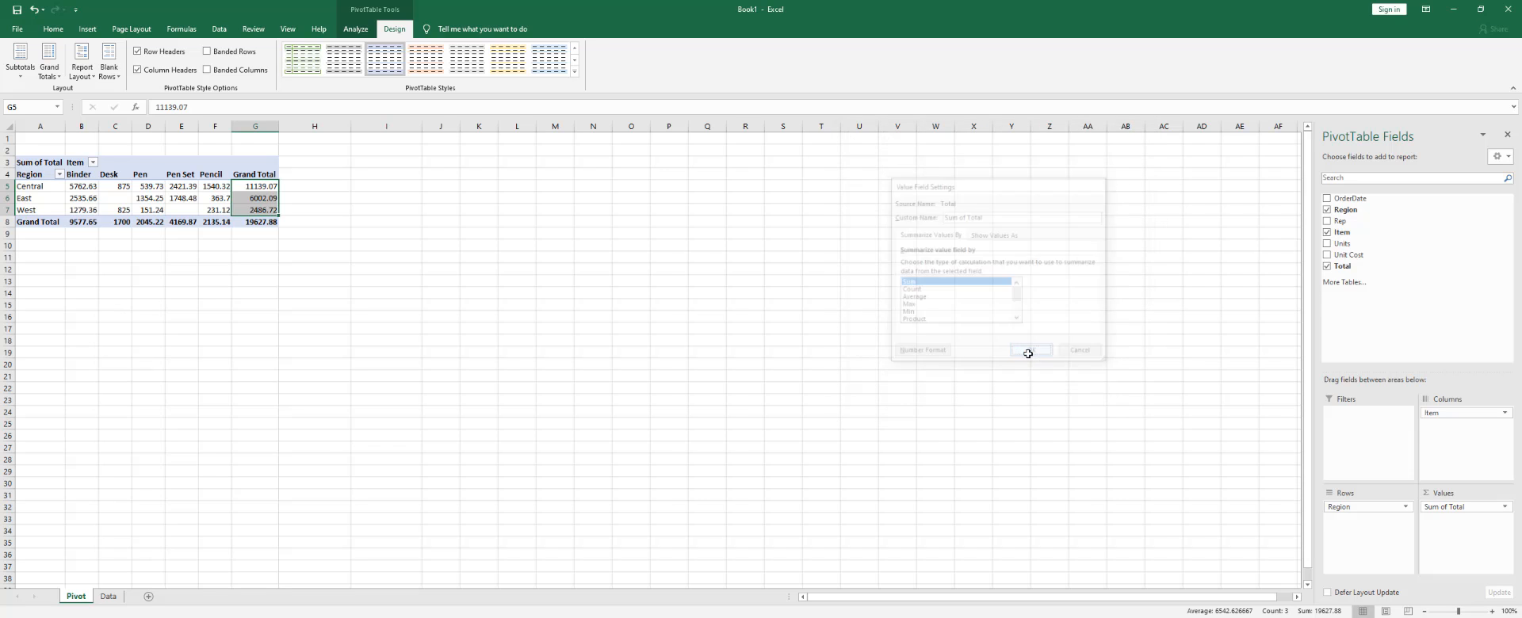
left_click(220, 241)
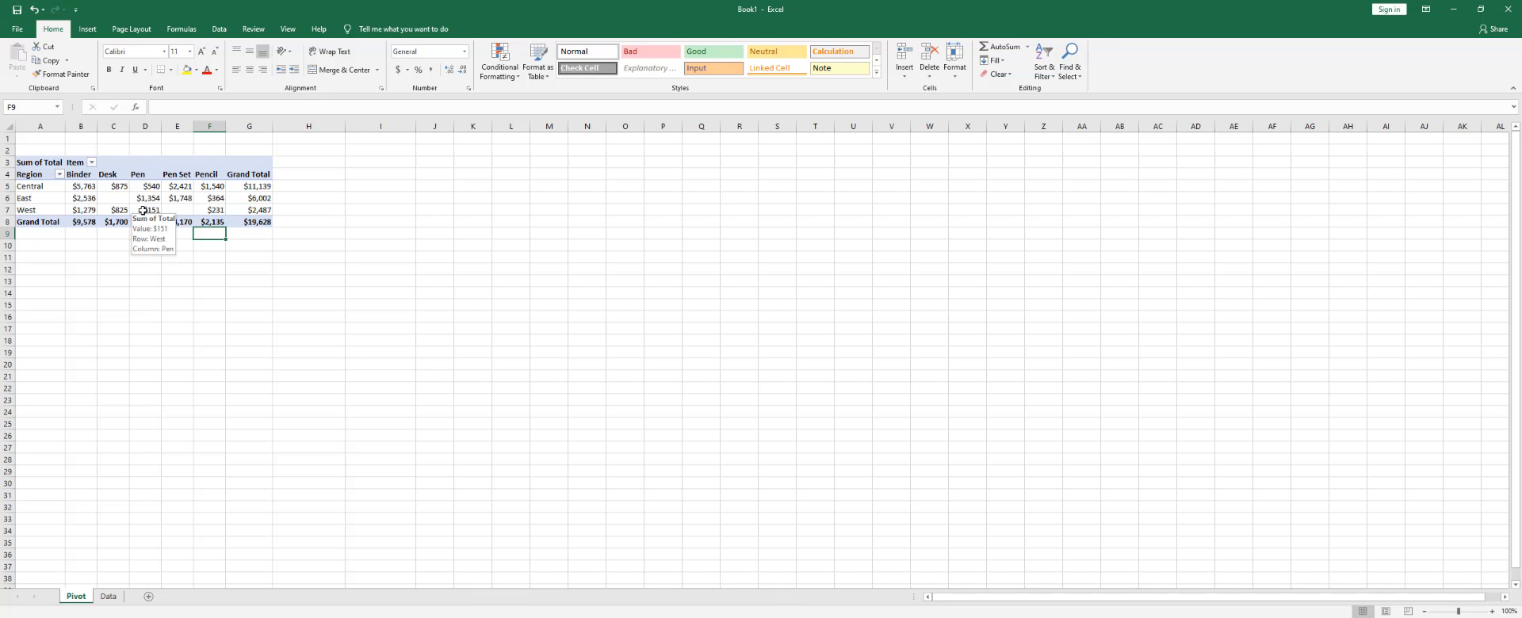
Step: Set the PivotTable options to show 0 for empty cells, such as the East region's Desk value
left_click(36, 200)
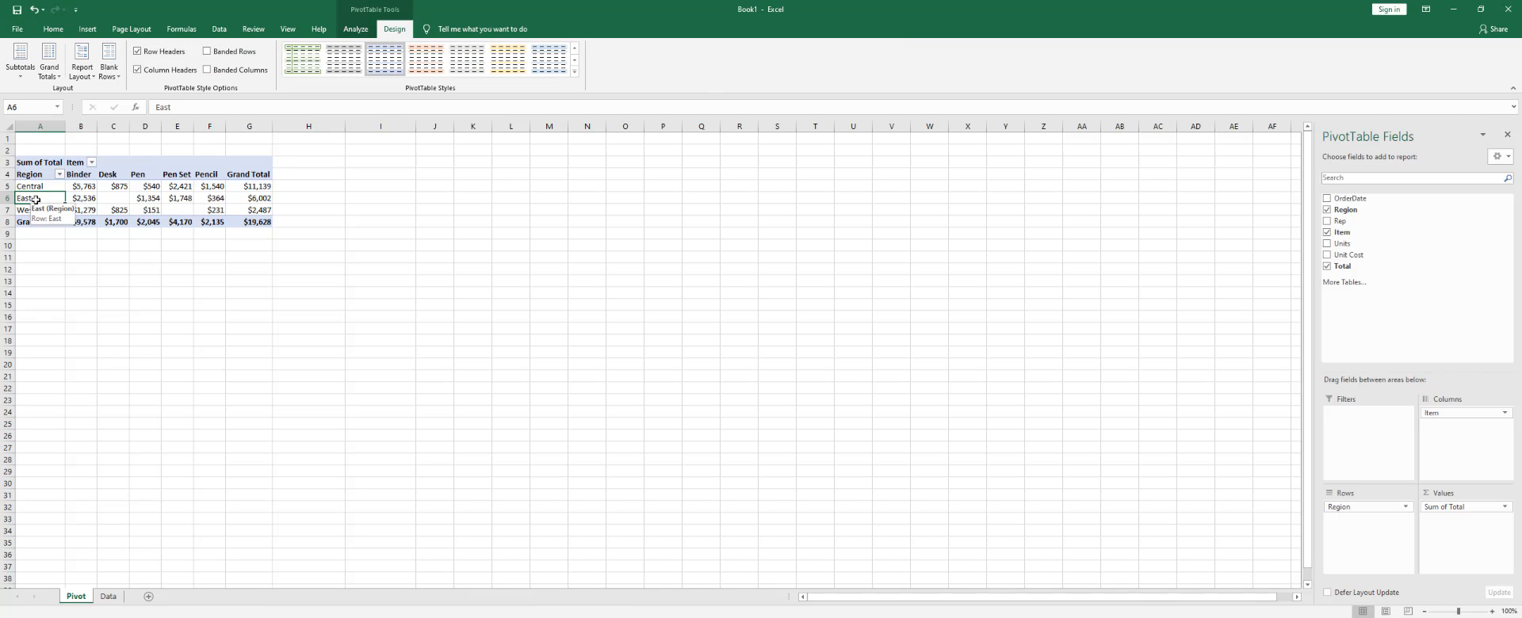
left_click(111, 198)
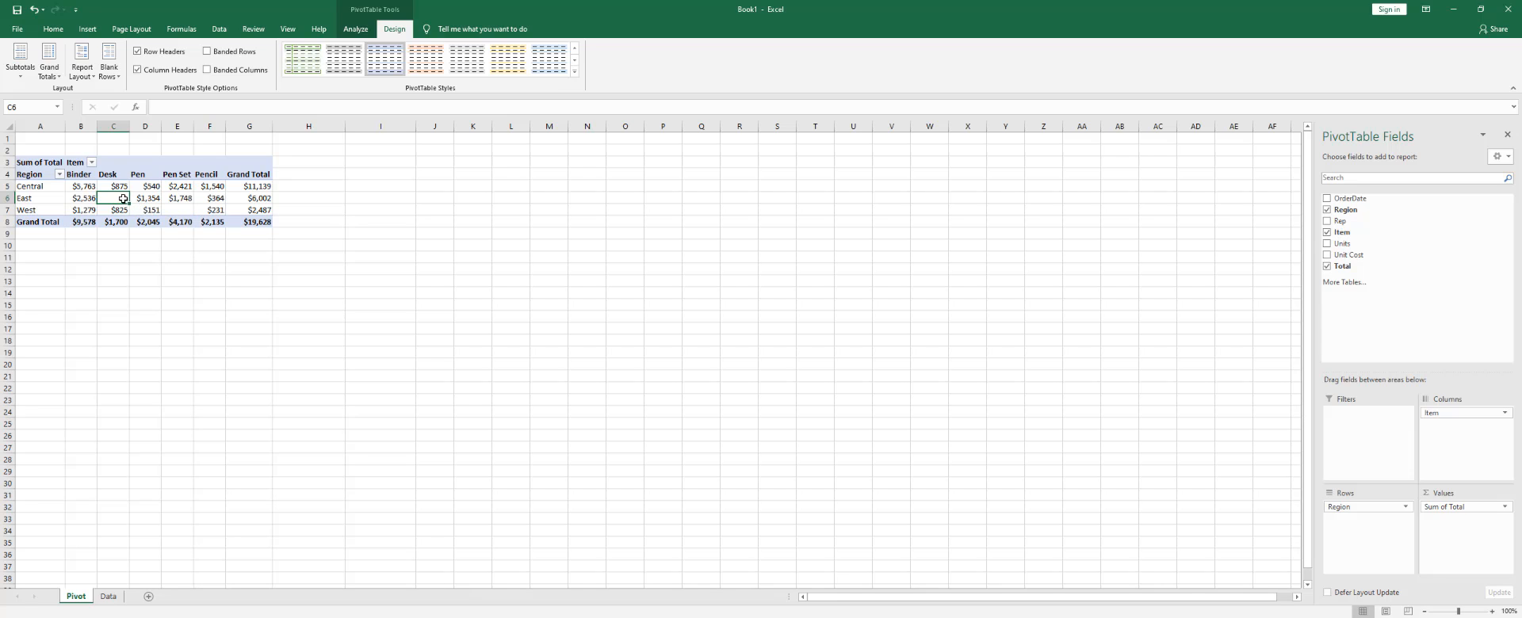
right_click(119, 198)
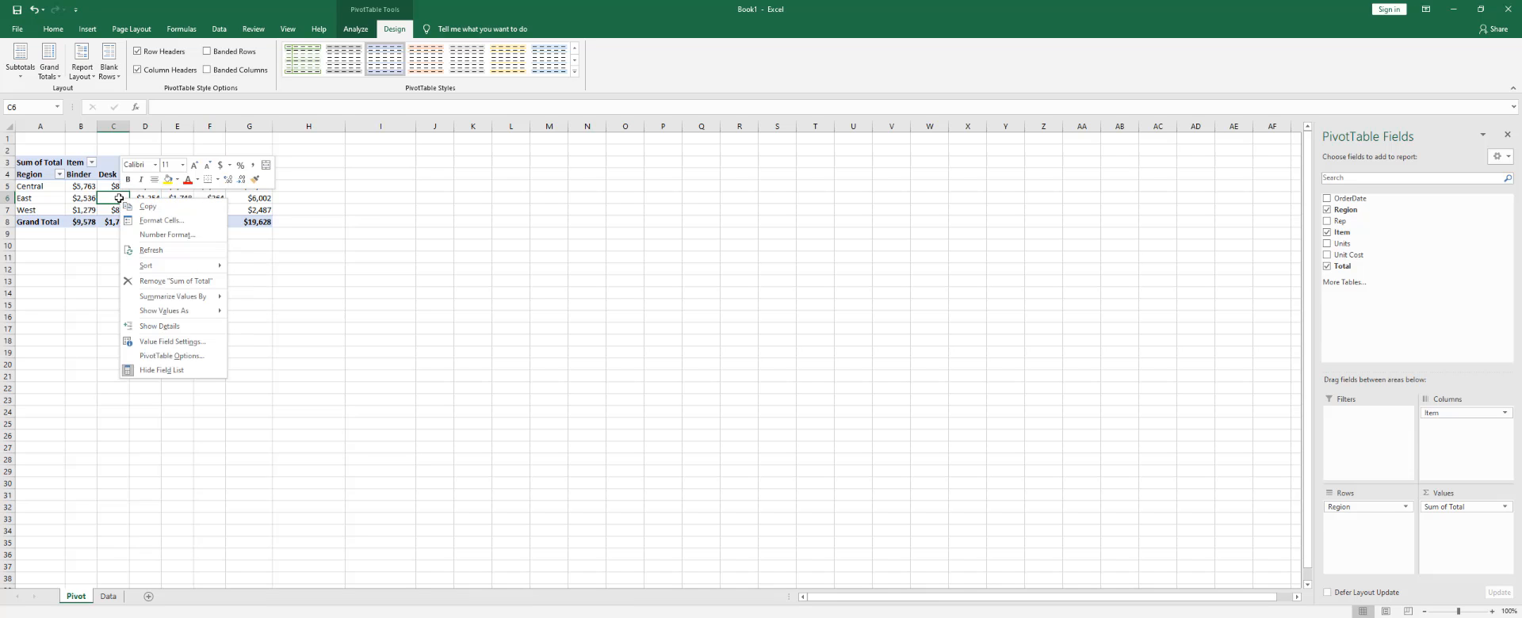
left_click(171, 355)
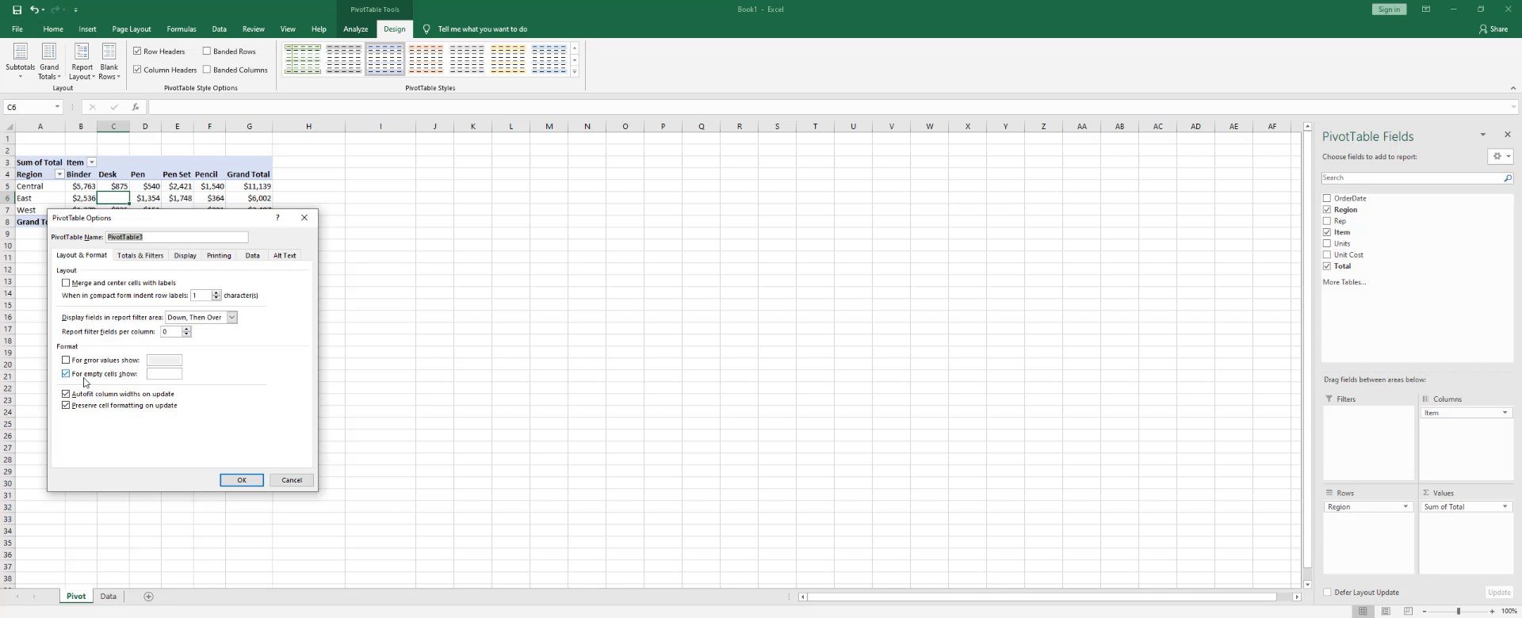
left_click(163, 373)
left_click(242, 480)
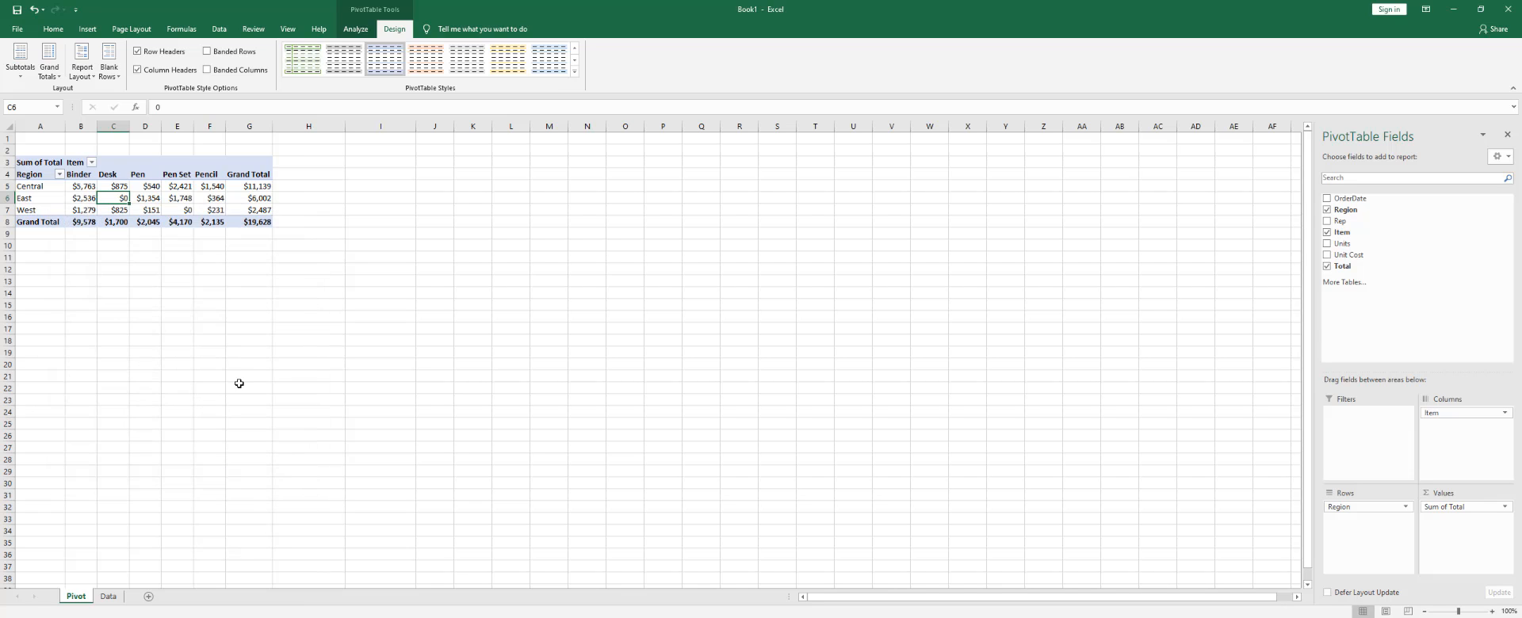
right_click(123, 198)
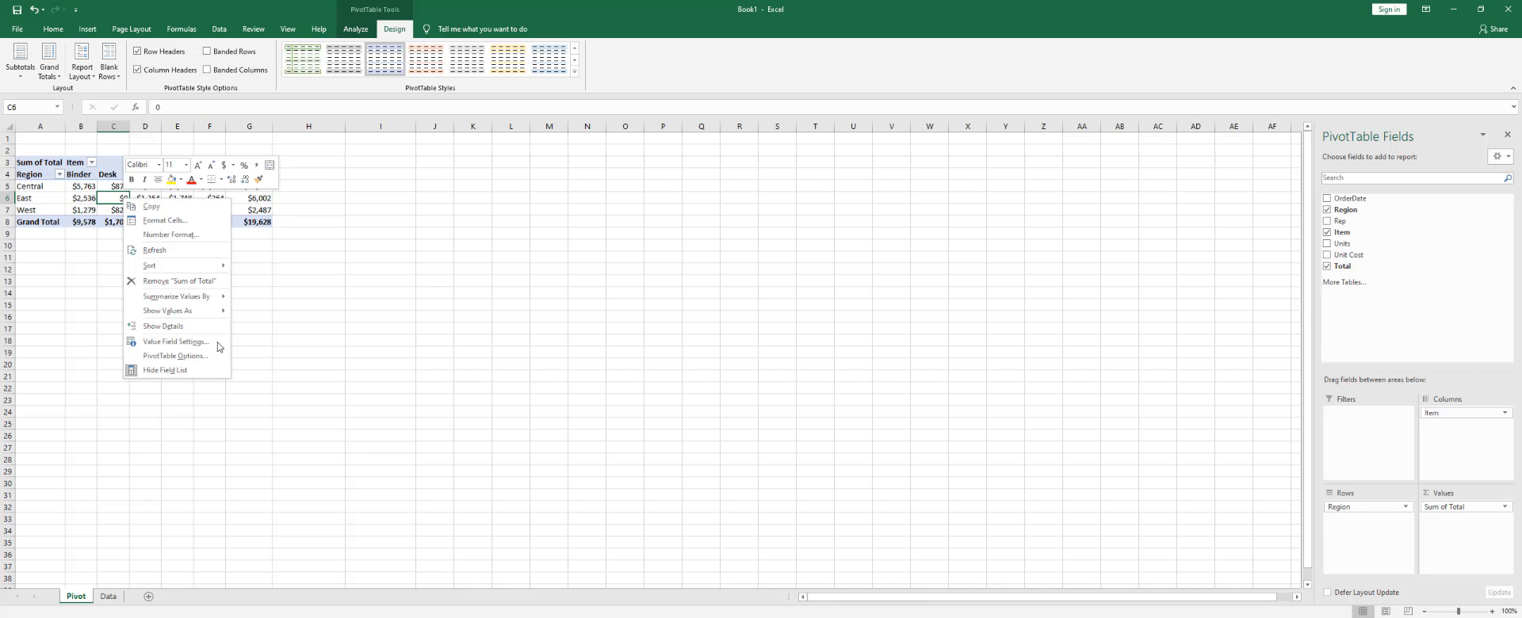
left_click(207, 357)
left_click_drag(183, 224, 627, 224)
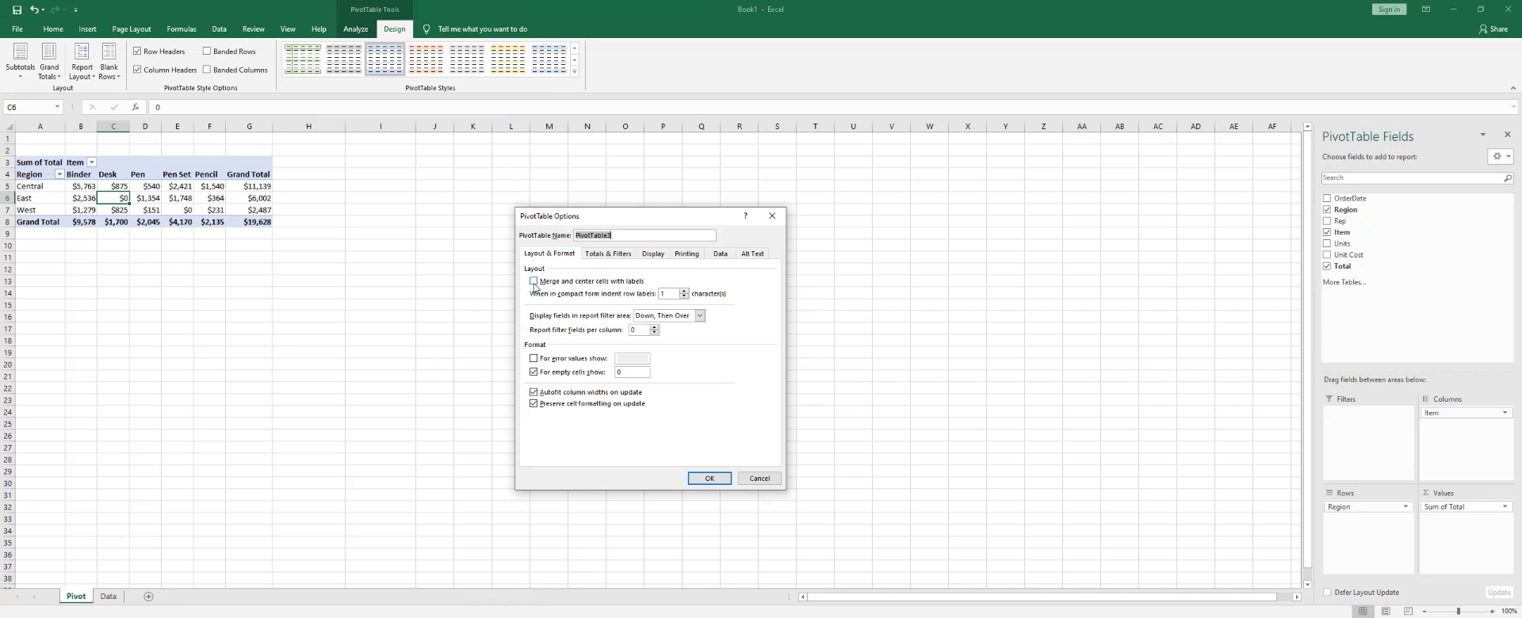
left_click(759, 479)
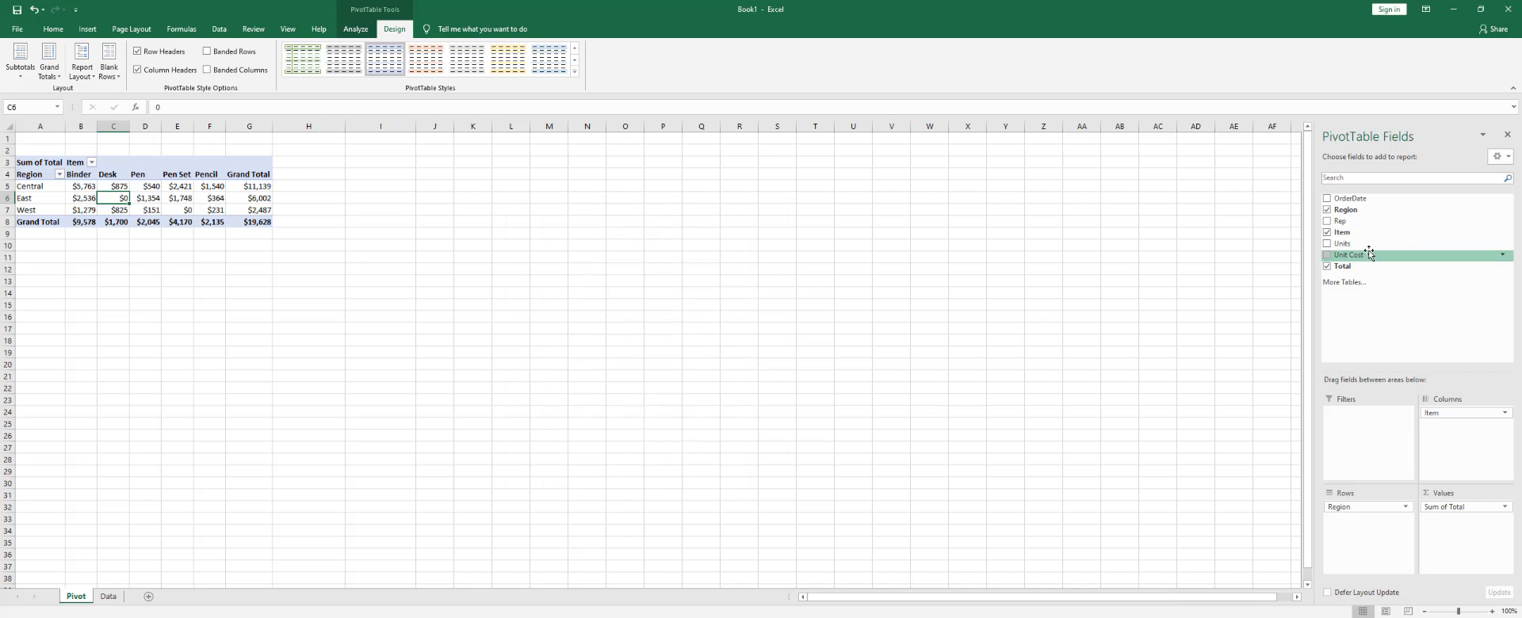
Step: Move the Item field below Region in the PivotTable's rows, and merge and center the cells with labels
left_click_drag(1369, 232, 1376, 547)
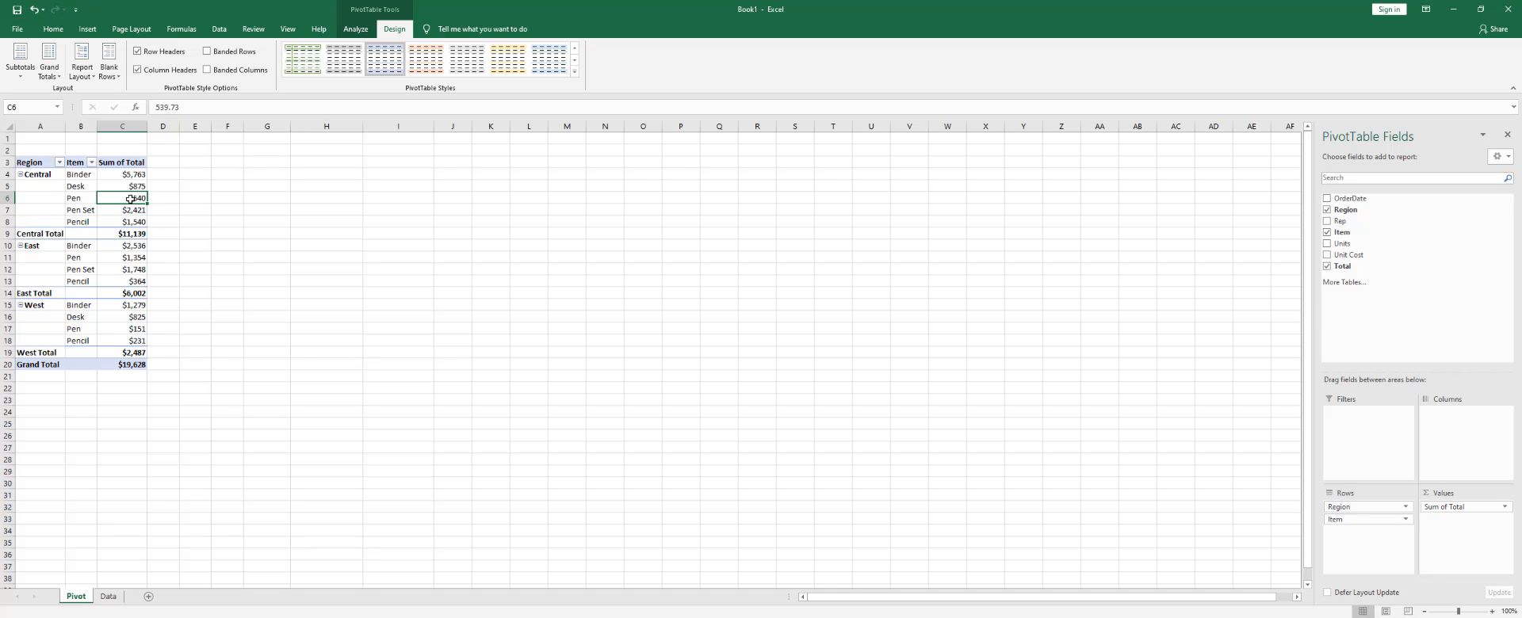
right_click(131, 198)
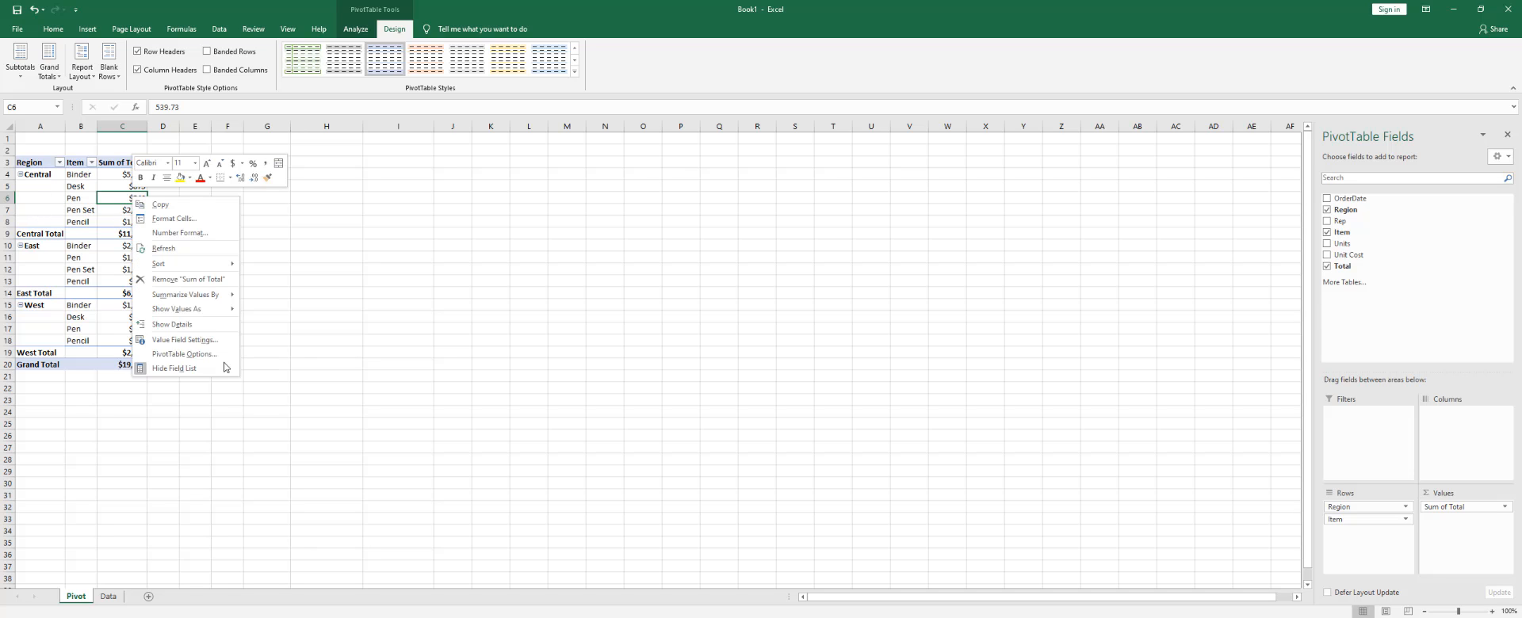
left_click(184, 353)
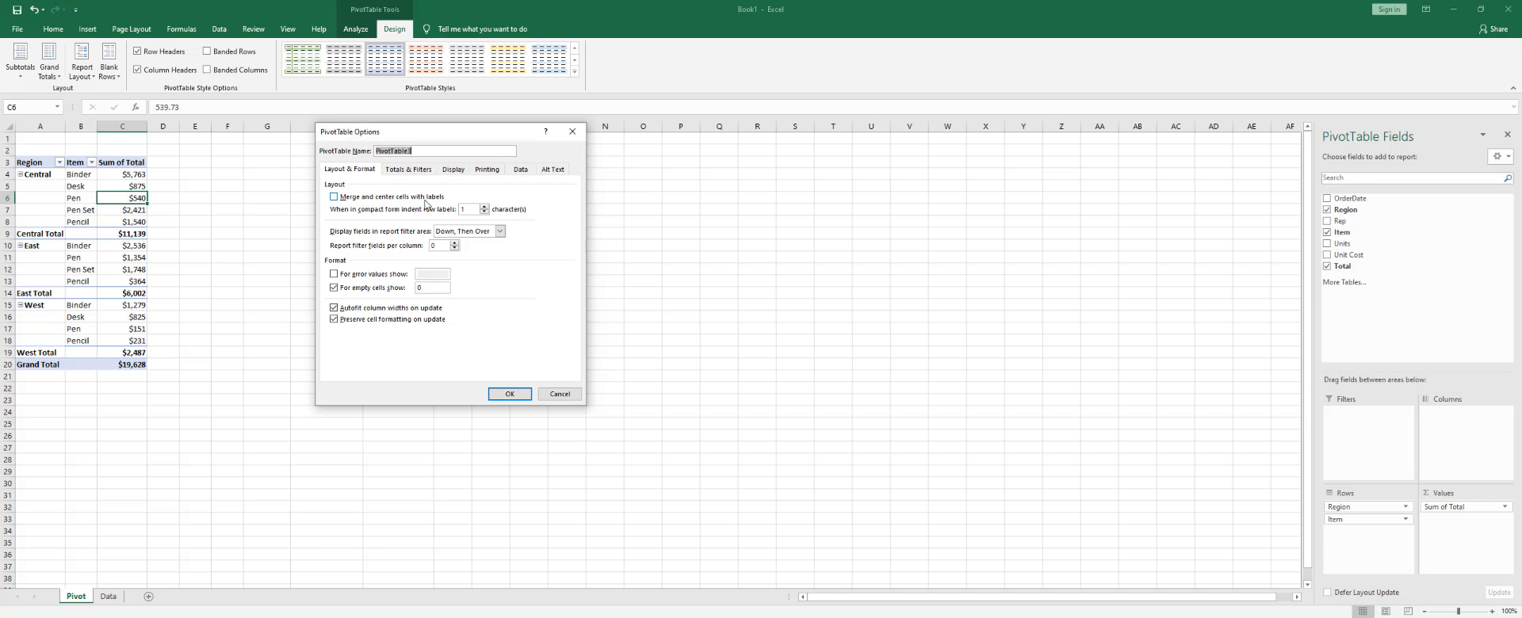
left_click(334, 200)
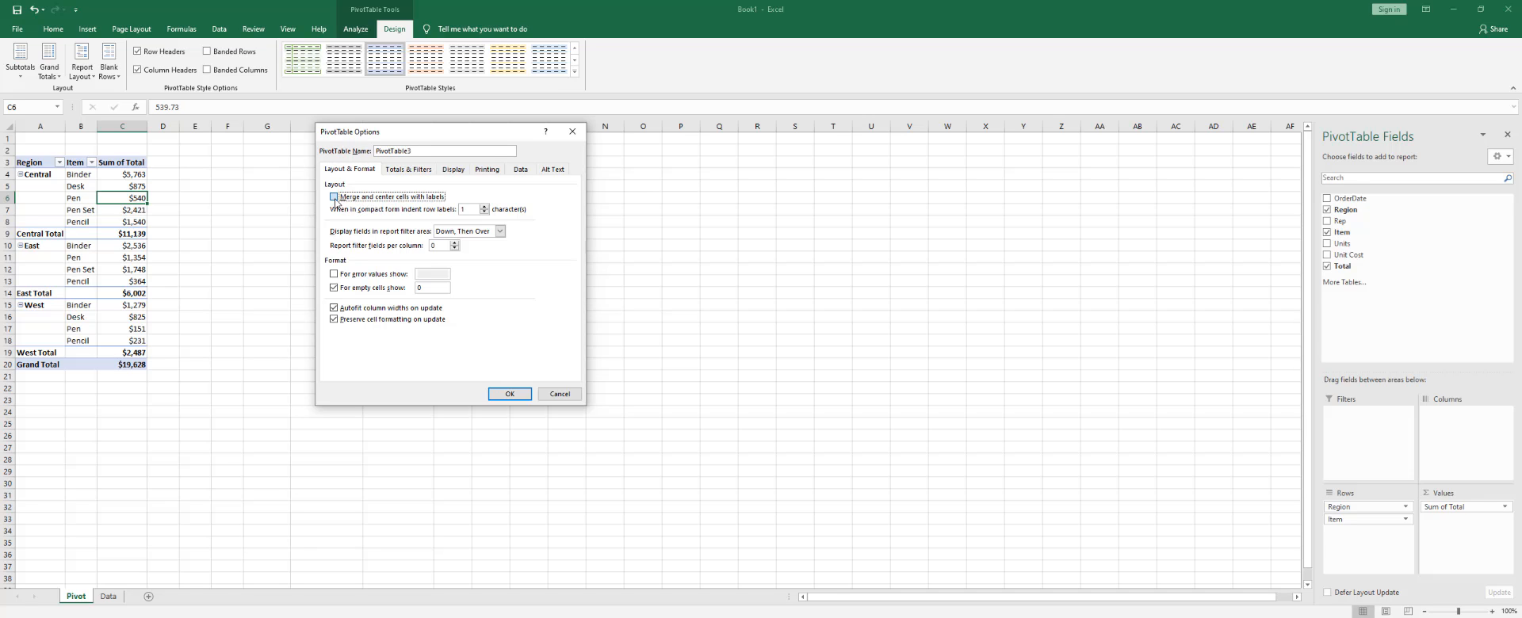
left_click(511, 393)
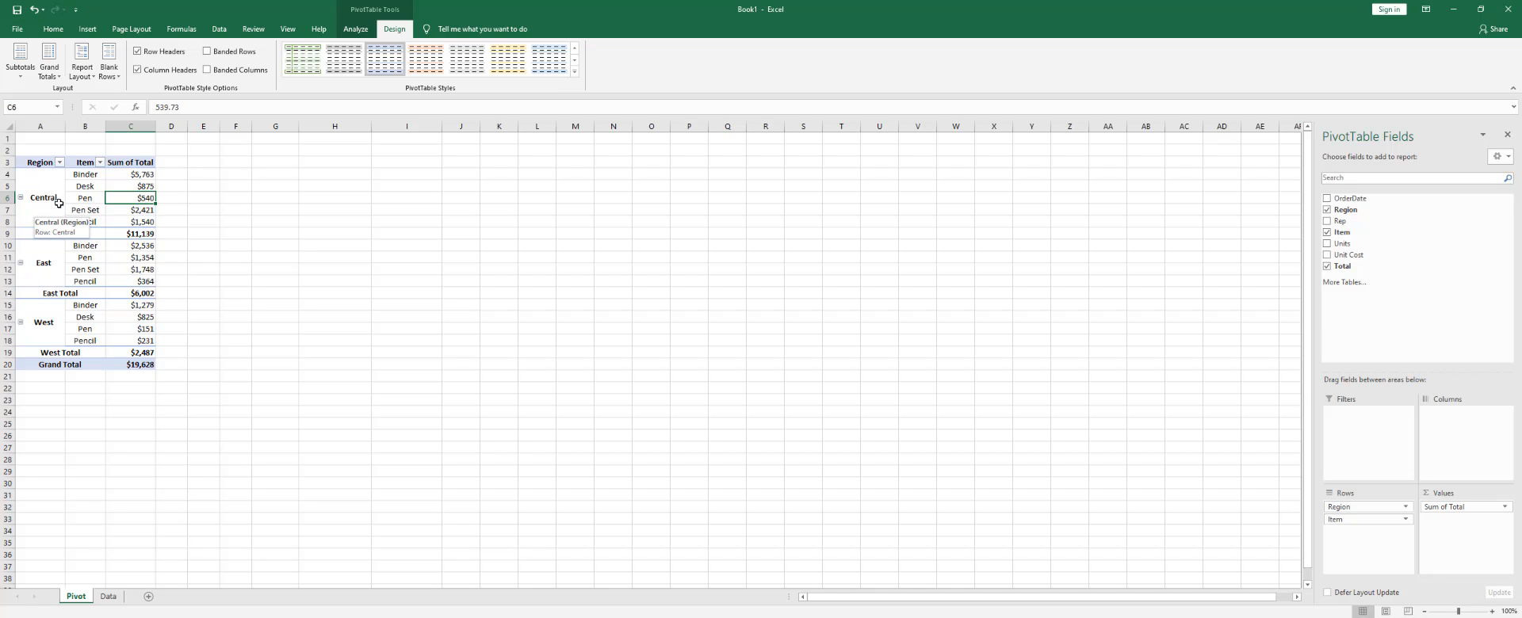
left_click(59, 204)
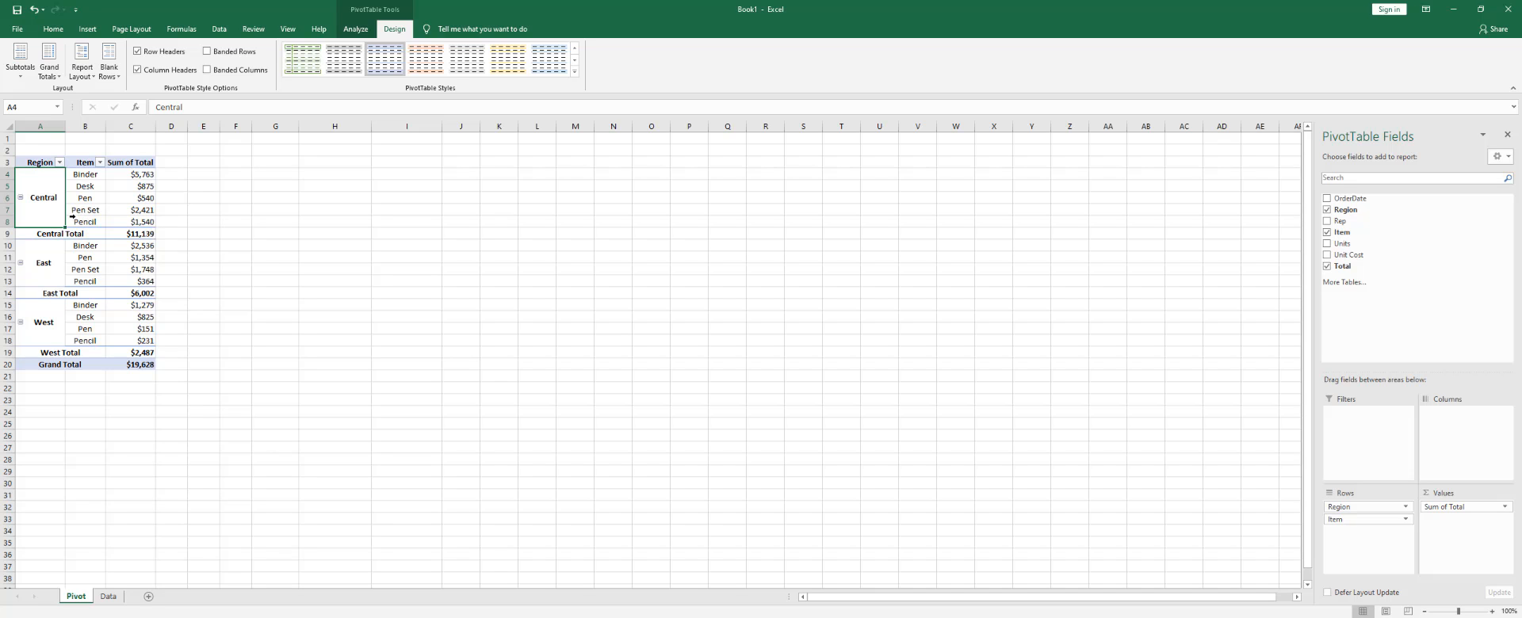
Step: Turn off merging and centering of the label cells in the PivotTable options
right_click(123, 208)
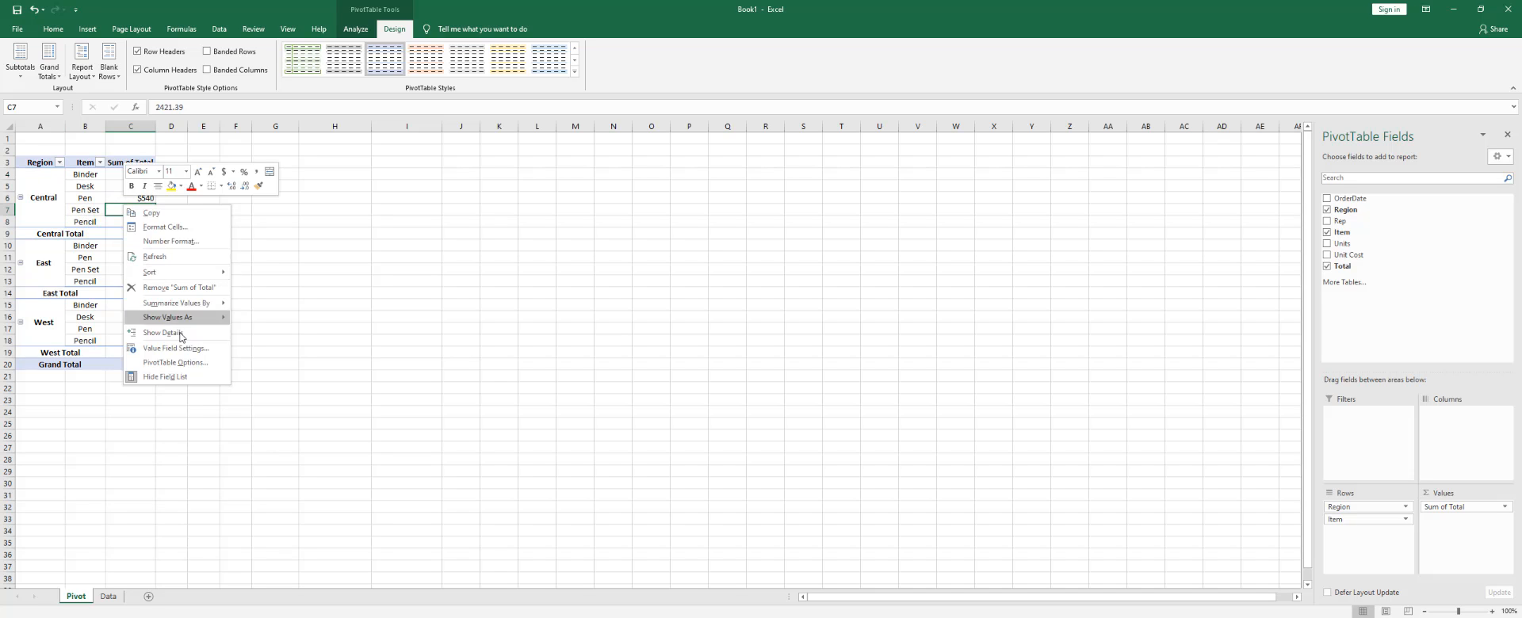
left_click(171, 356)
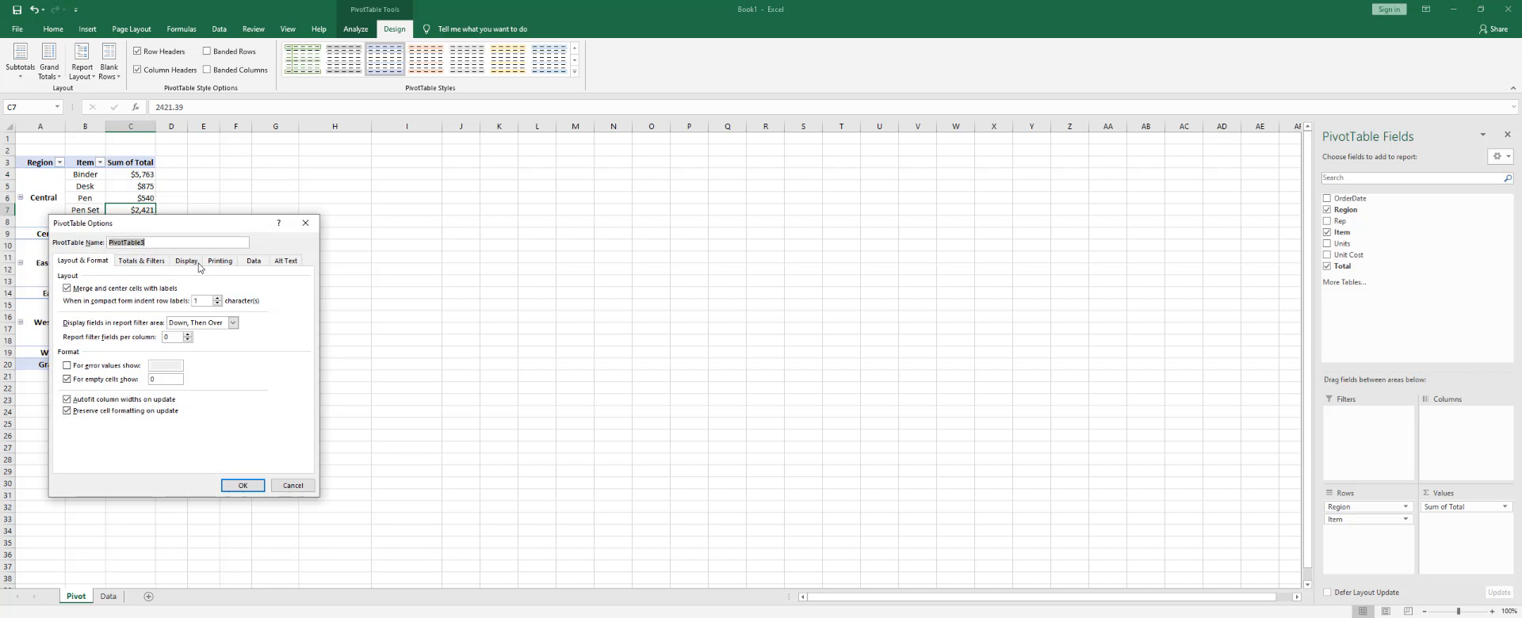
left_click(67, 288)
left_click(243, 485)
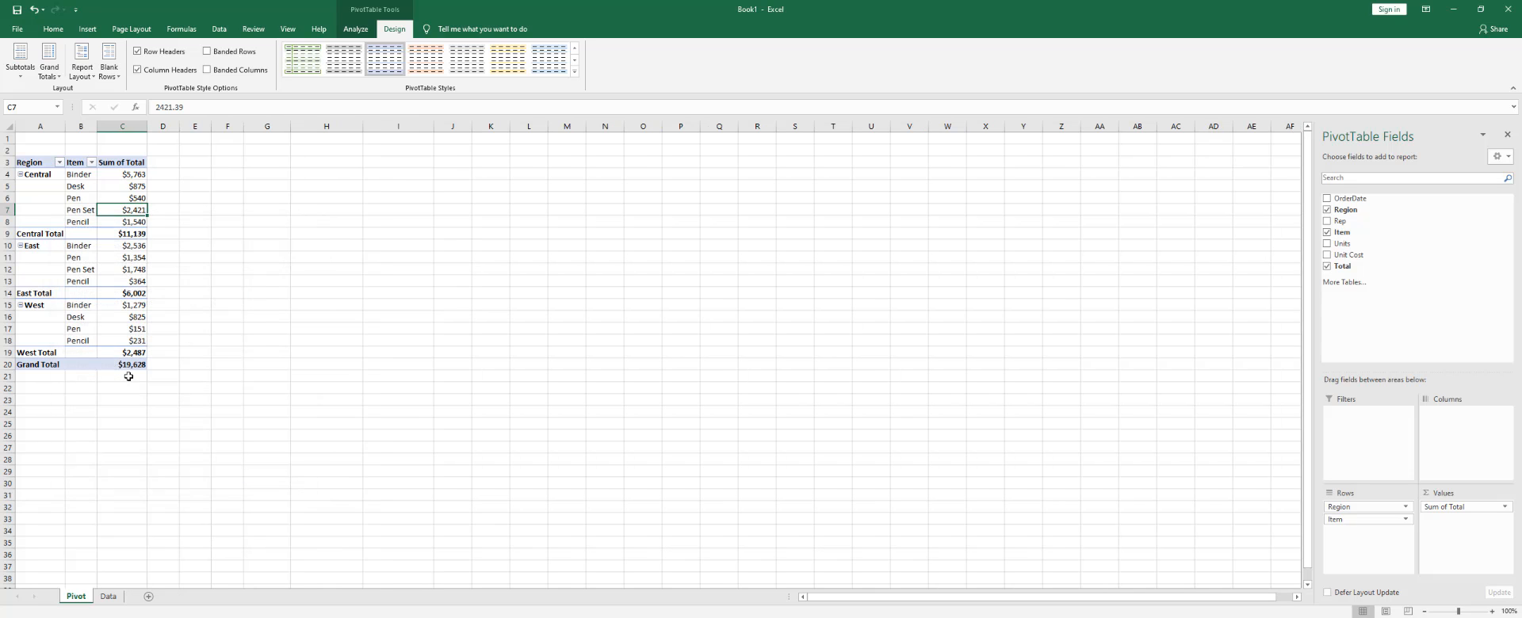
Step: Set the PivotTable's report layout to repeat all item labels, filling the empty Region cells
left_click(39, 175)
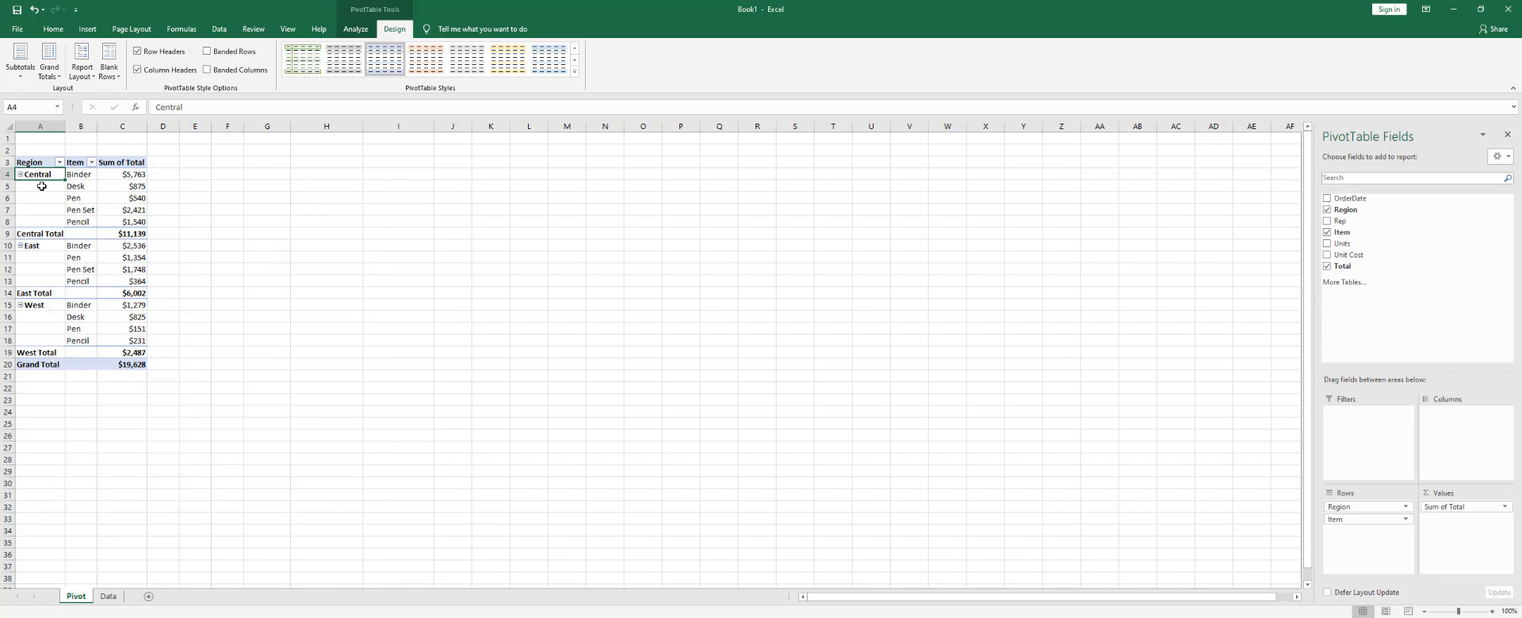
left_click_drag(42, 188, 45, 220)
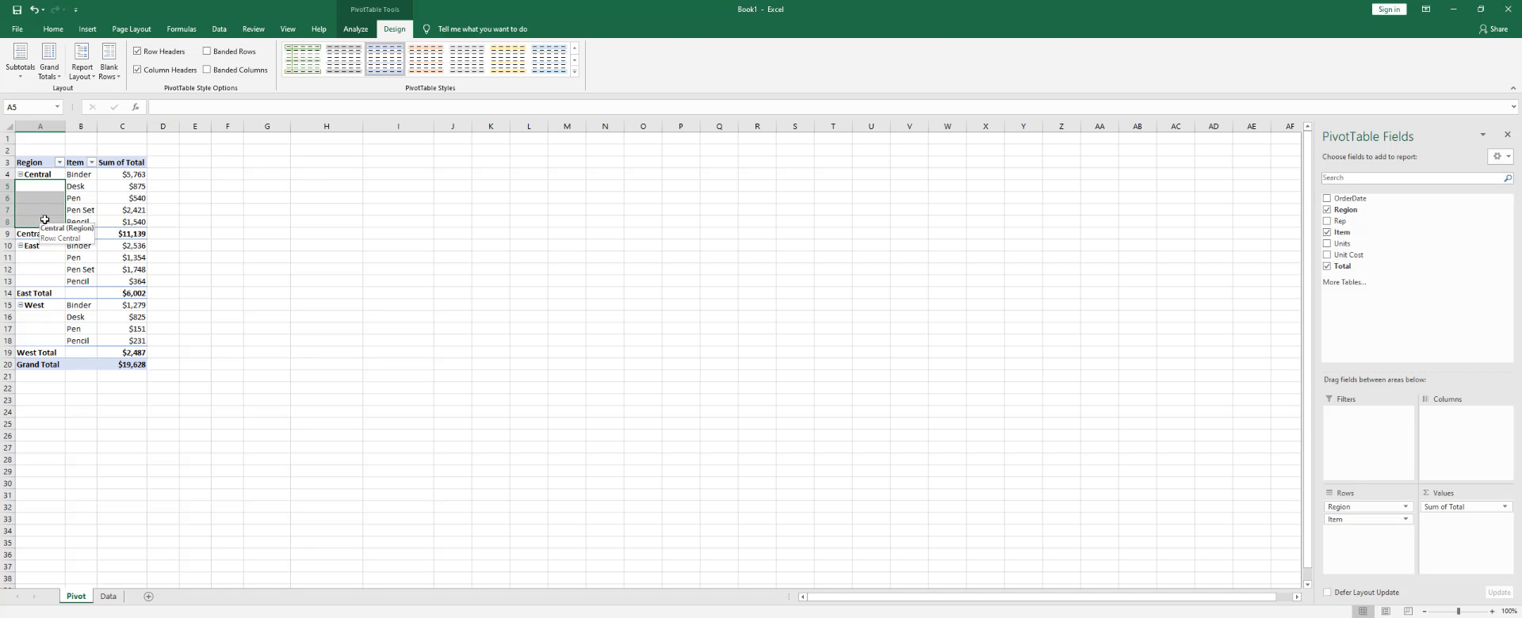
left_click(81, 192)
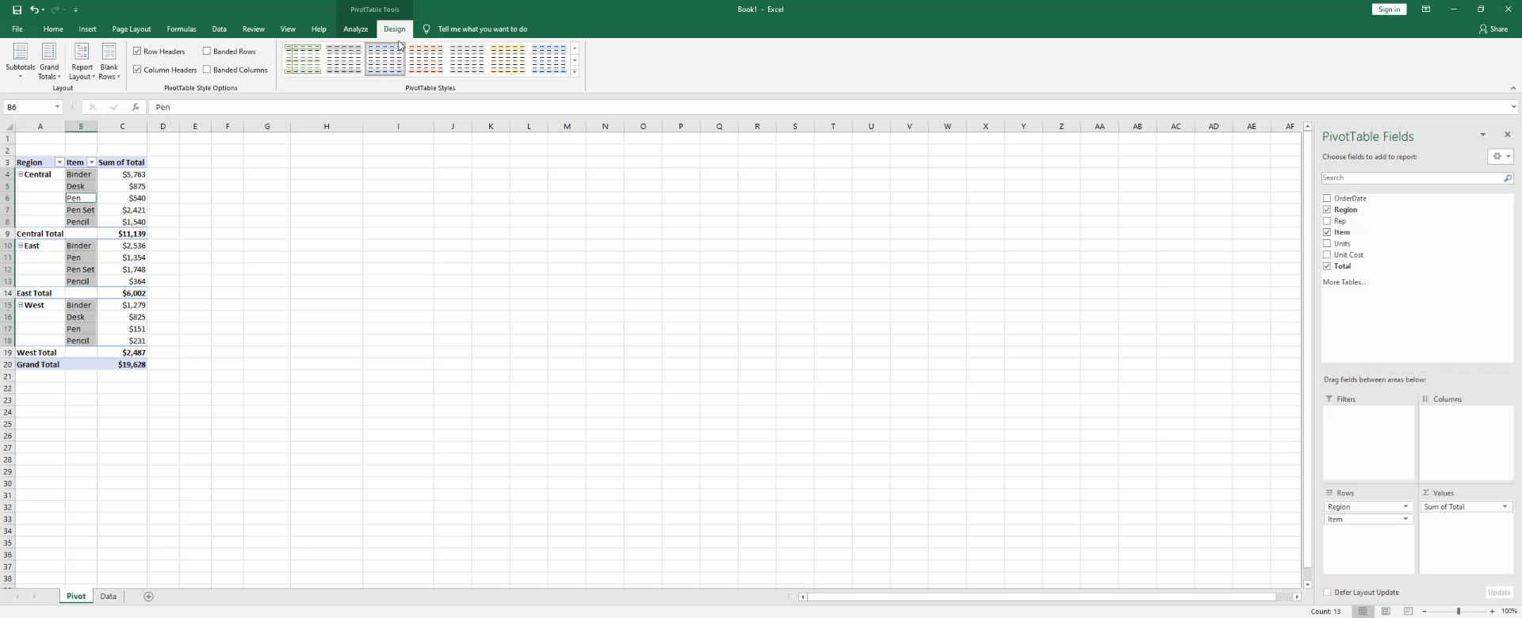
left_click(81, 63)
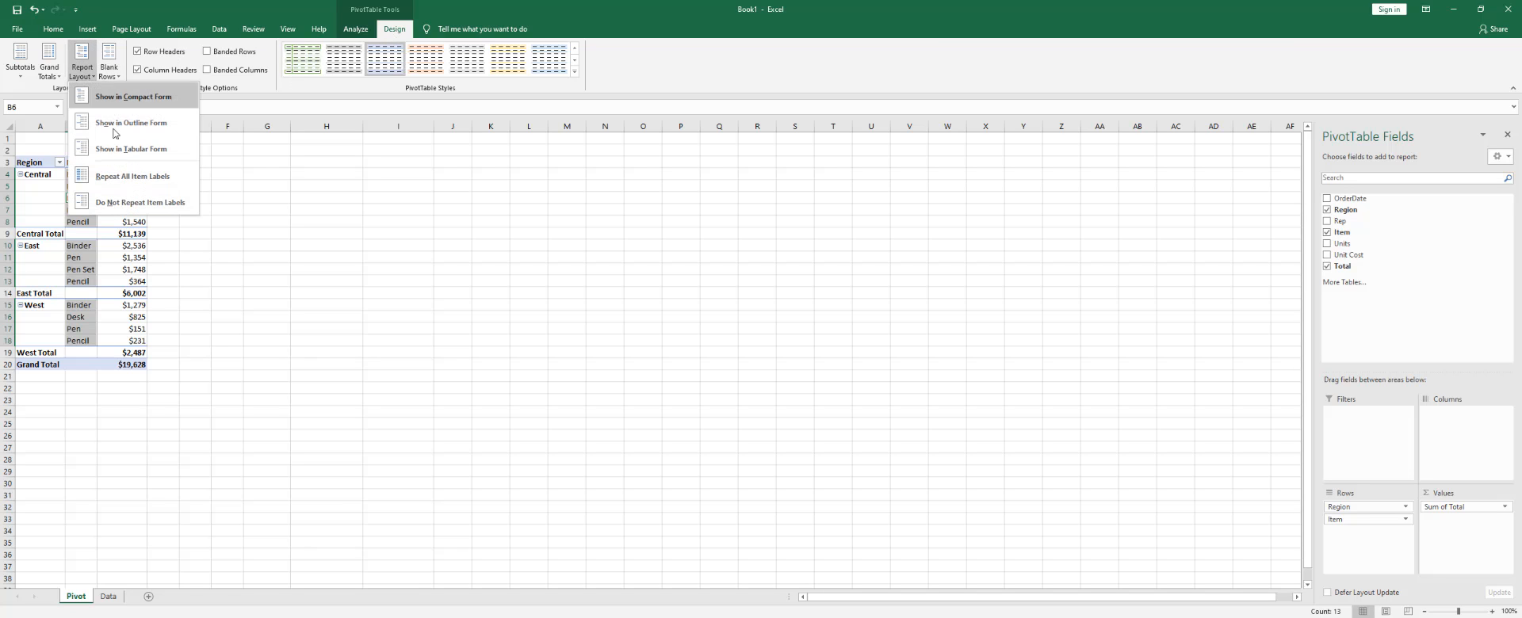
left_click(147, 182)
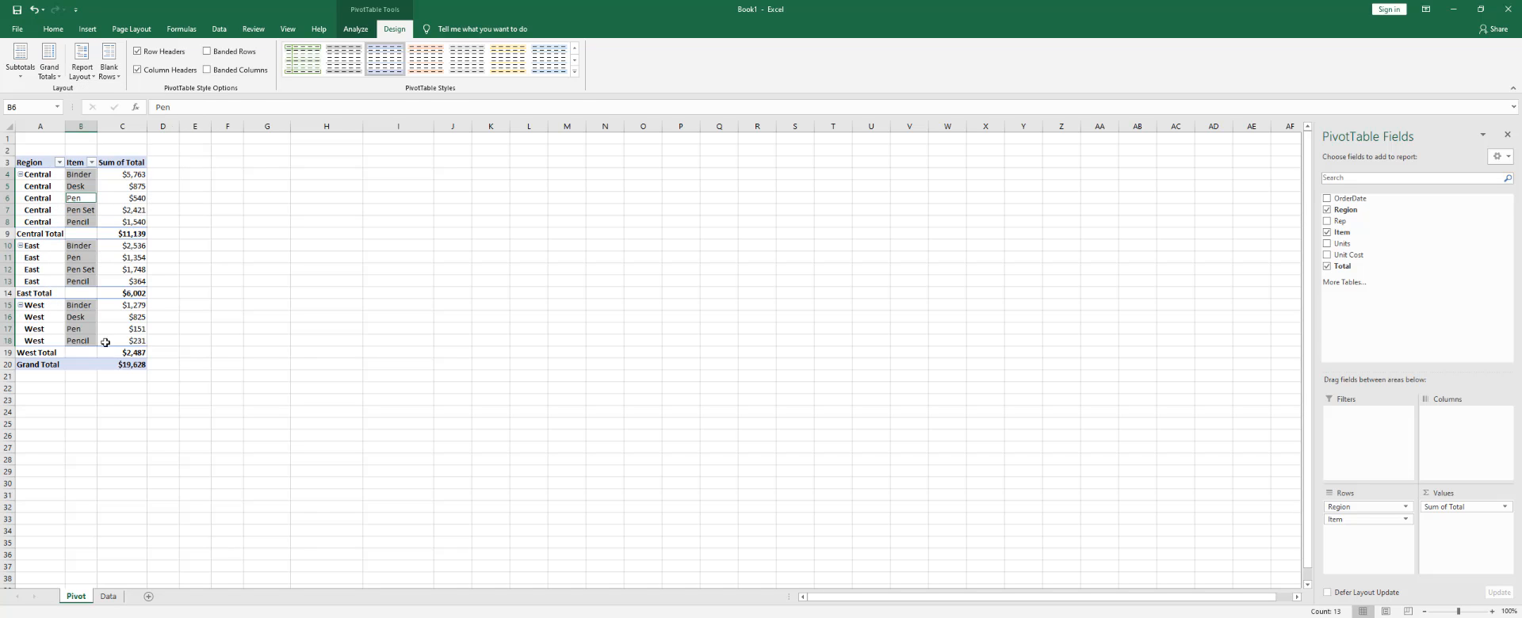
Step: Set the report layout to not repeat item labels
left_click(87, 364)
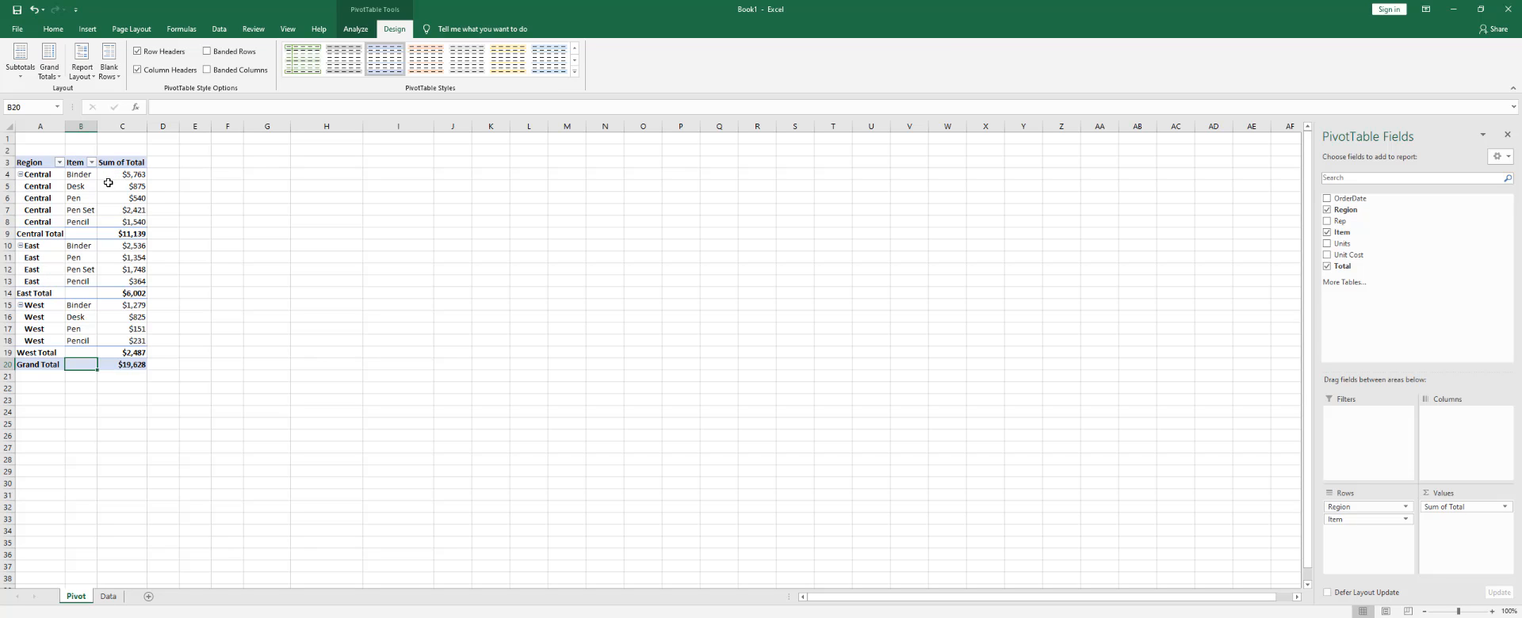
left_click(88, 81)
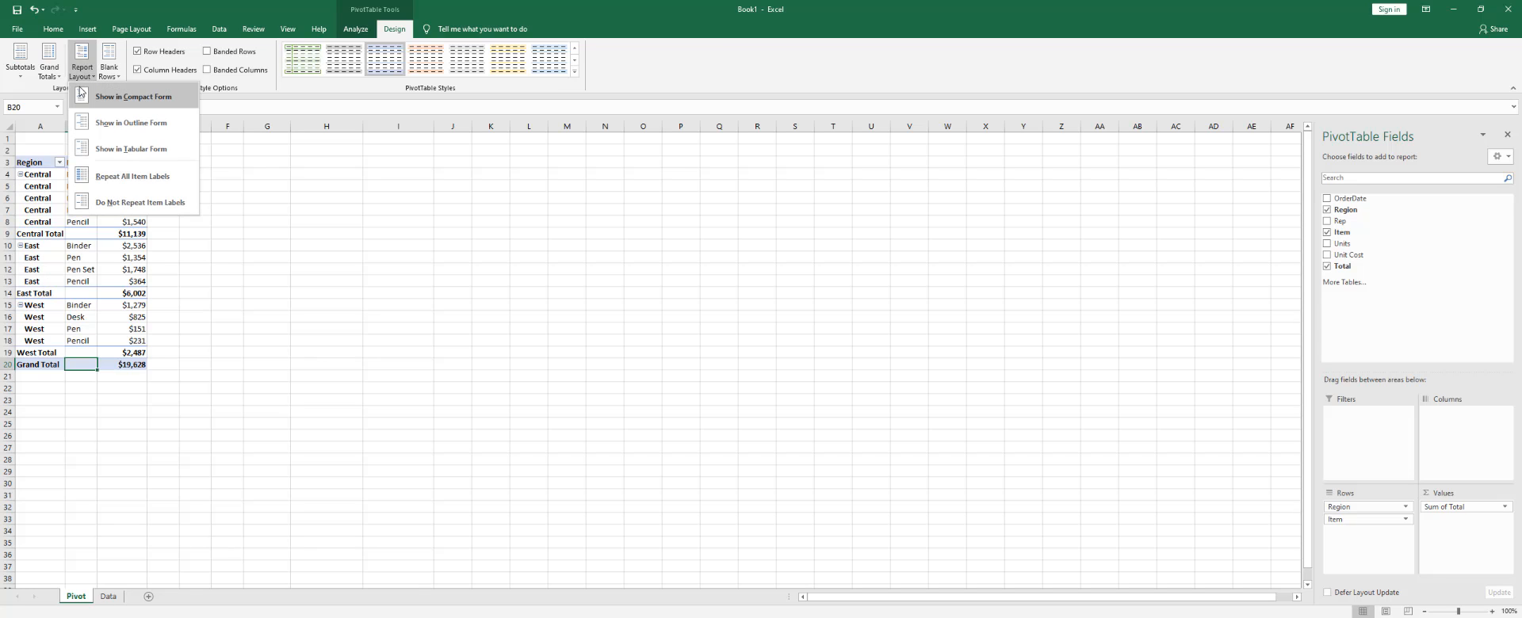
left_click(140, 204)
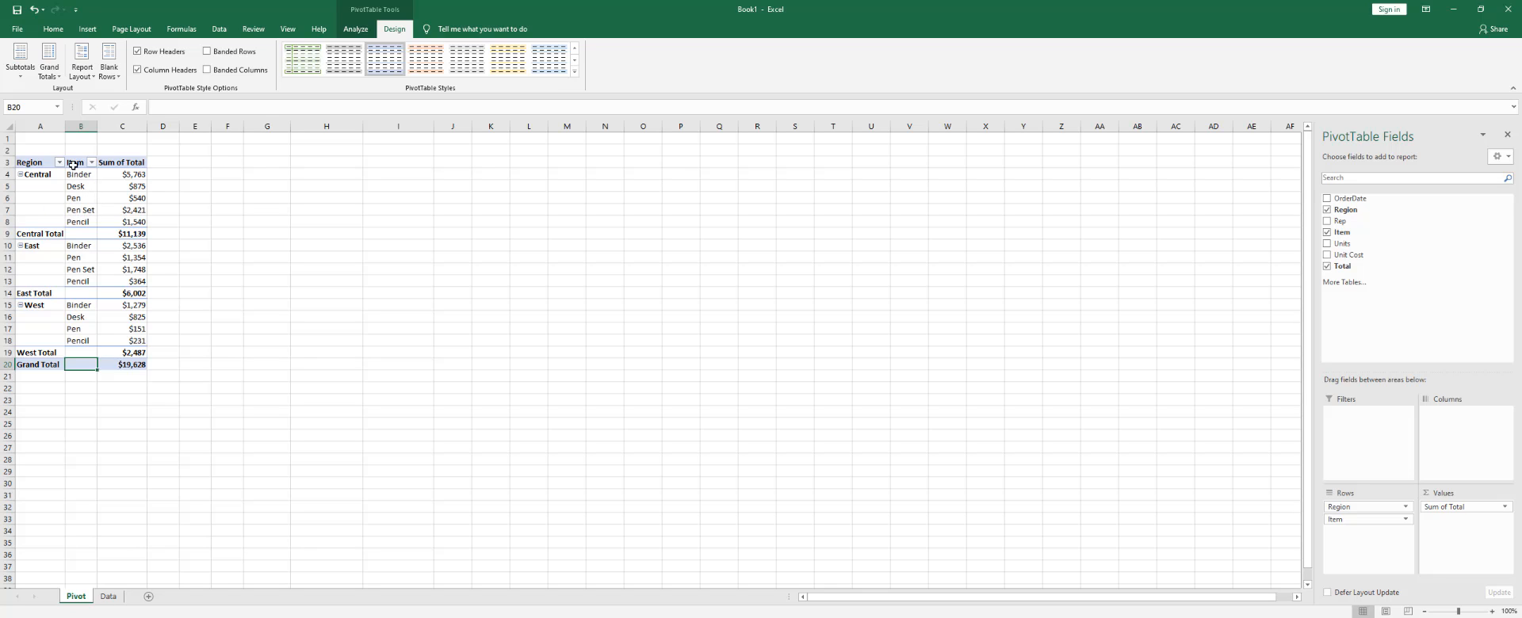
Step: Turn off the PivotTable's grand totals for rows and columns
left_click(52, 76)
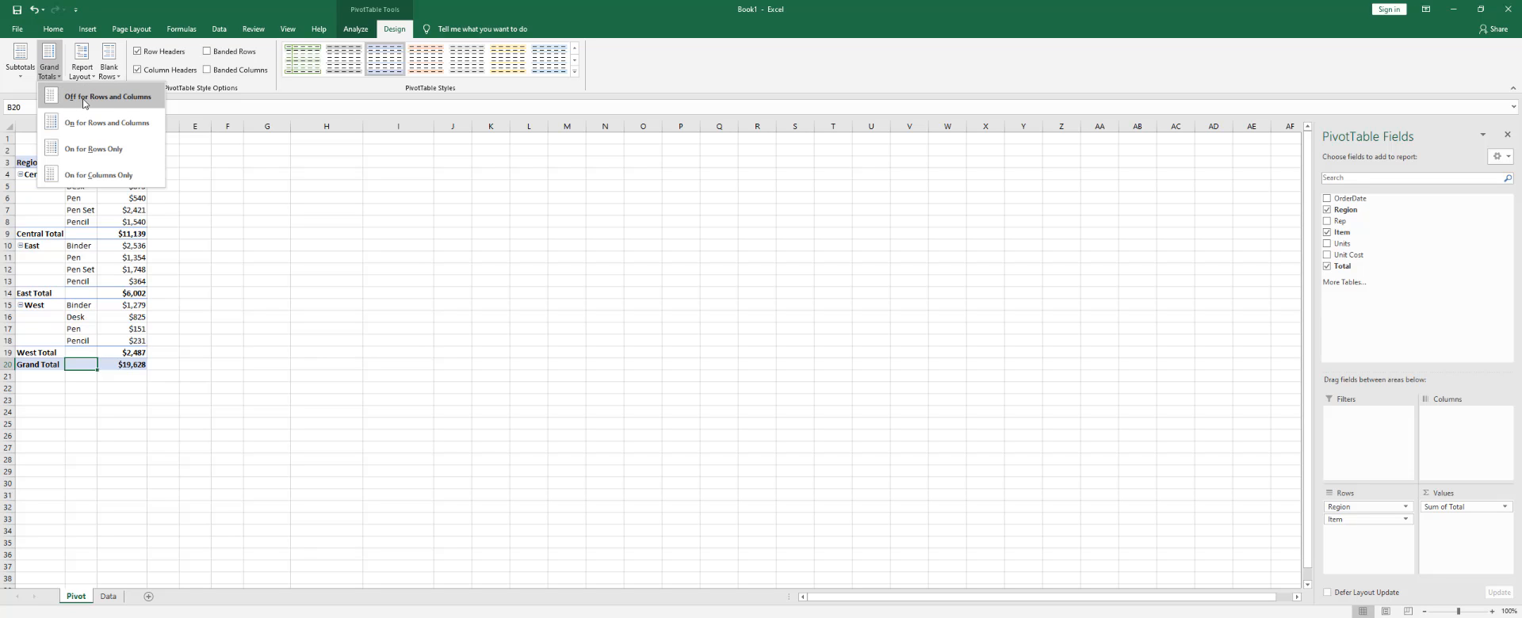
left_click(125, 97)
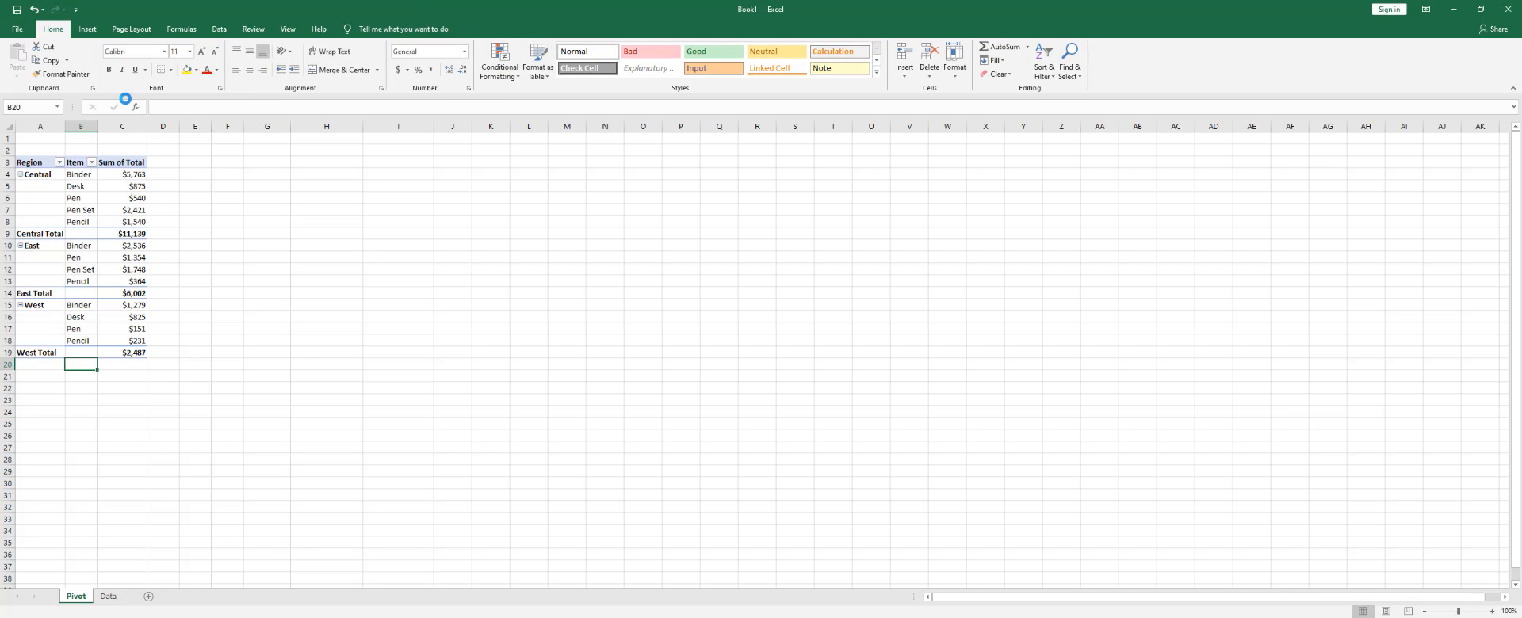
left_click_drag(48, 366, 127, 364)
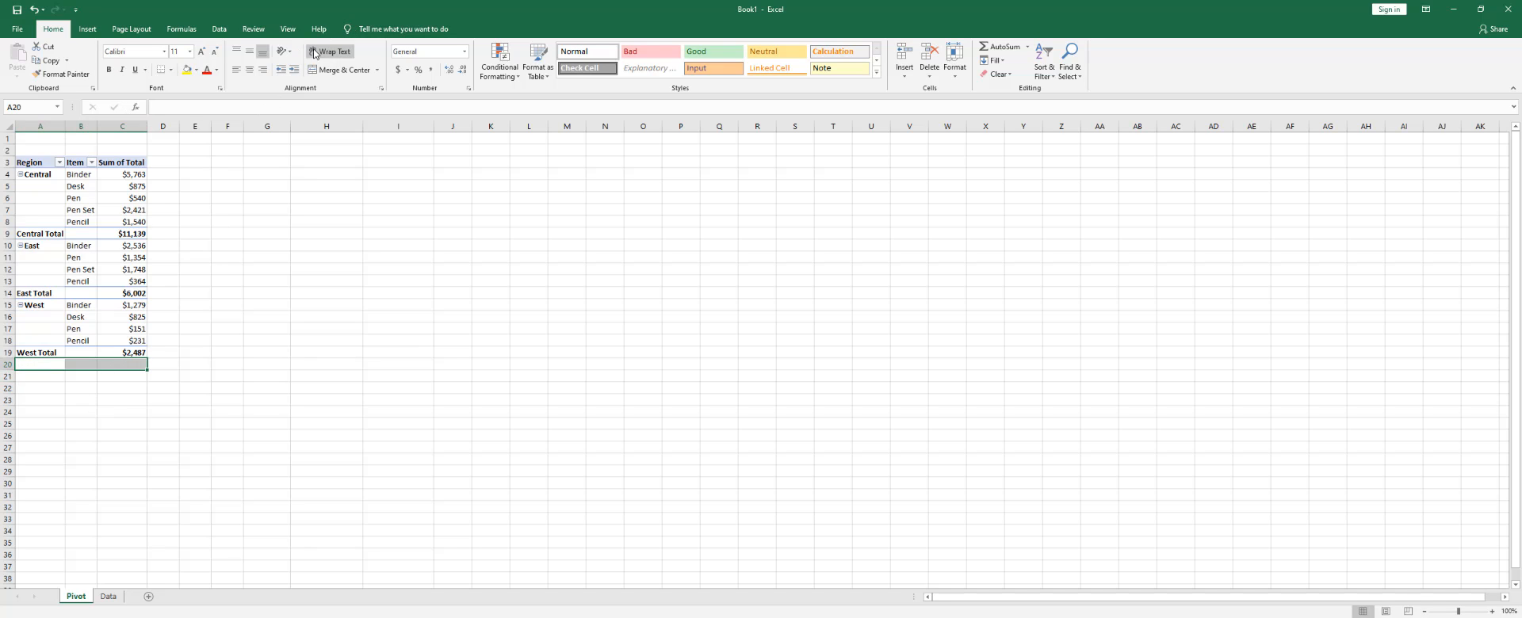
Step: Turn on the PivotTable's grand totals for columns only
left_click(81, 222)
left_click(394, 29)
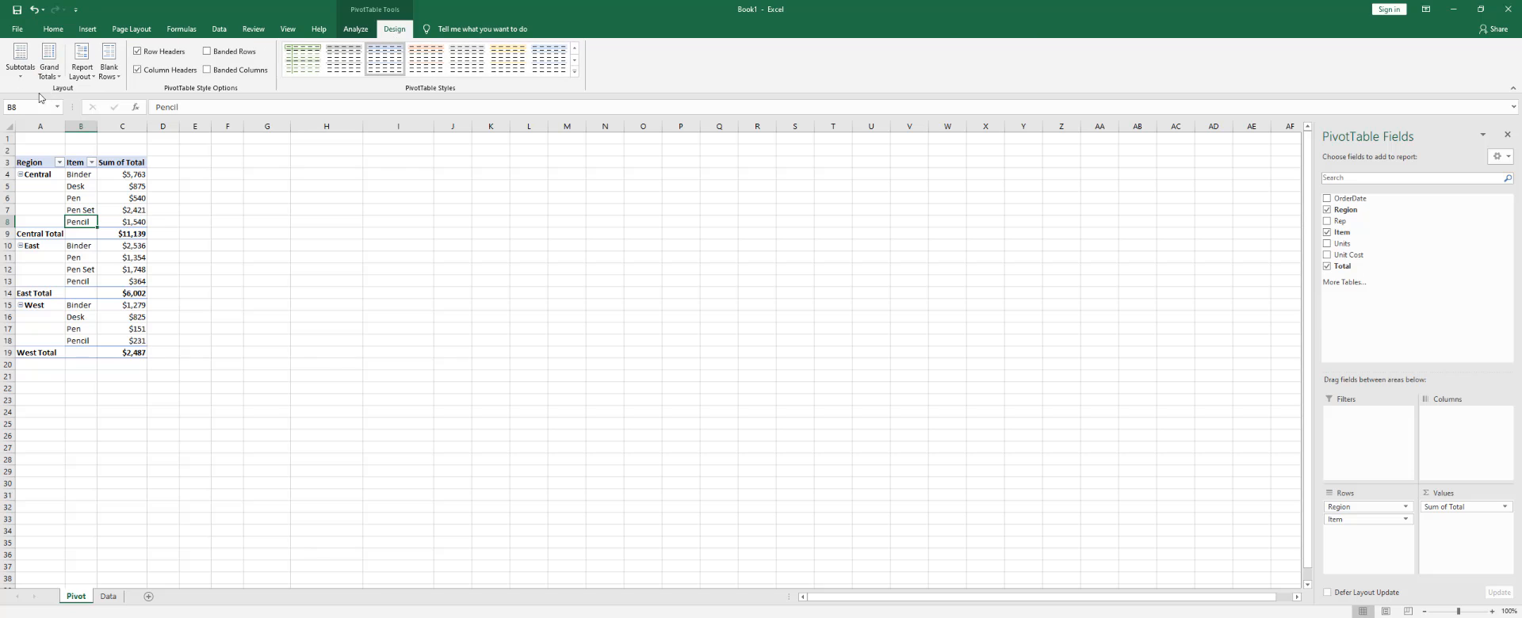
left_click(53, 76)
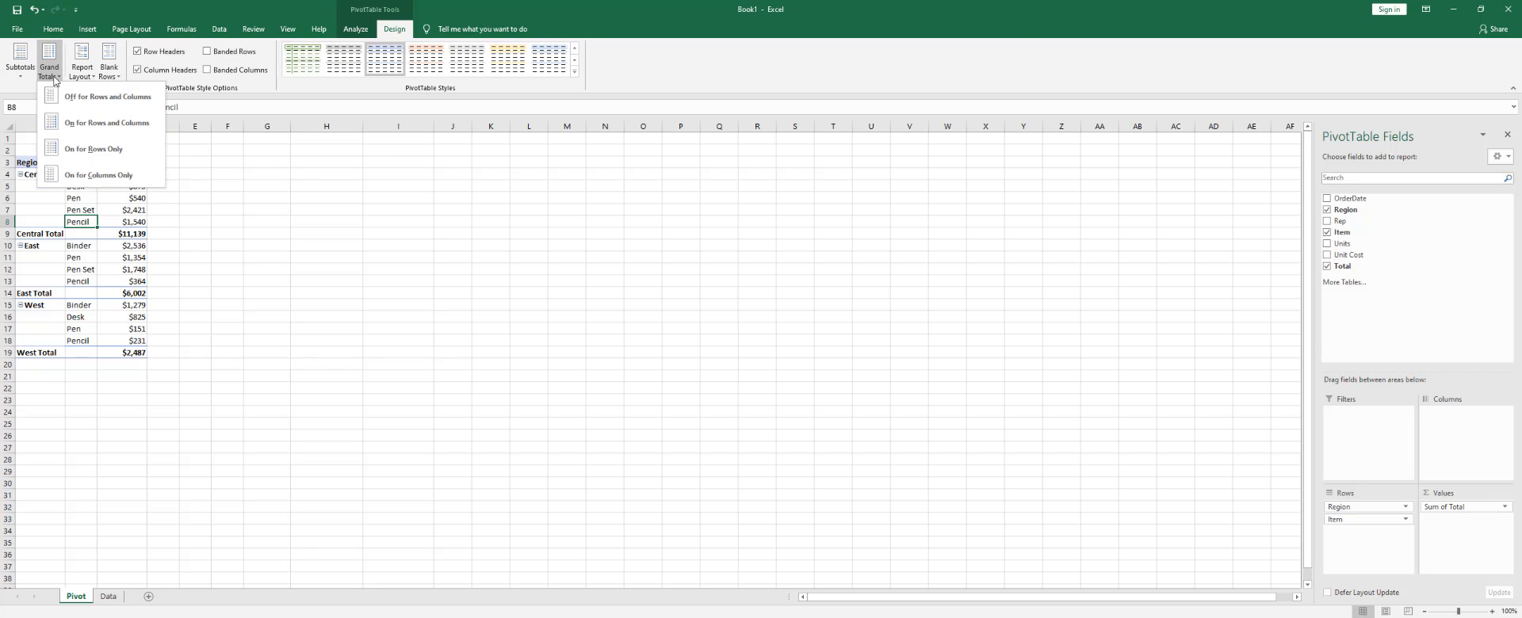
left_click(96, 175)
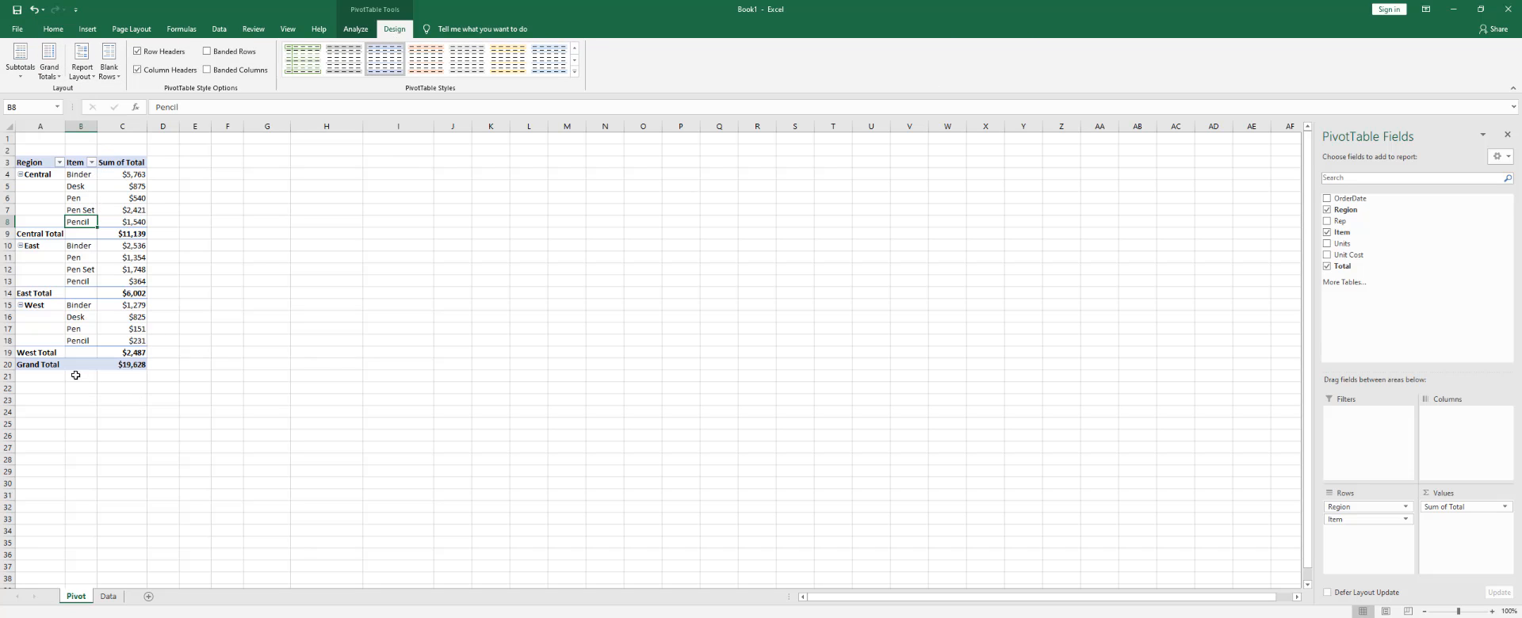
Step: Review the subtotal display options and examine the subtotal rows for the Central, East and West regions
left_click(21, 72)
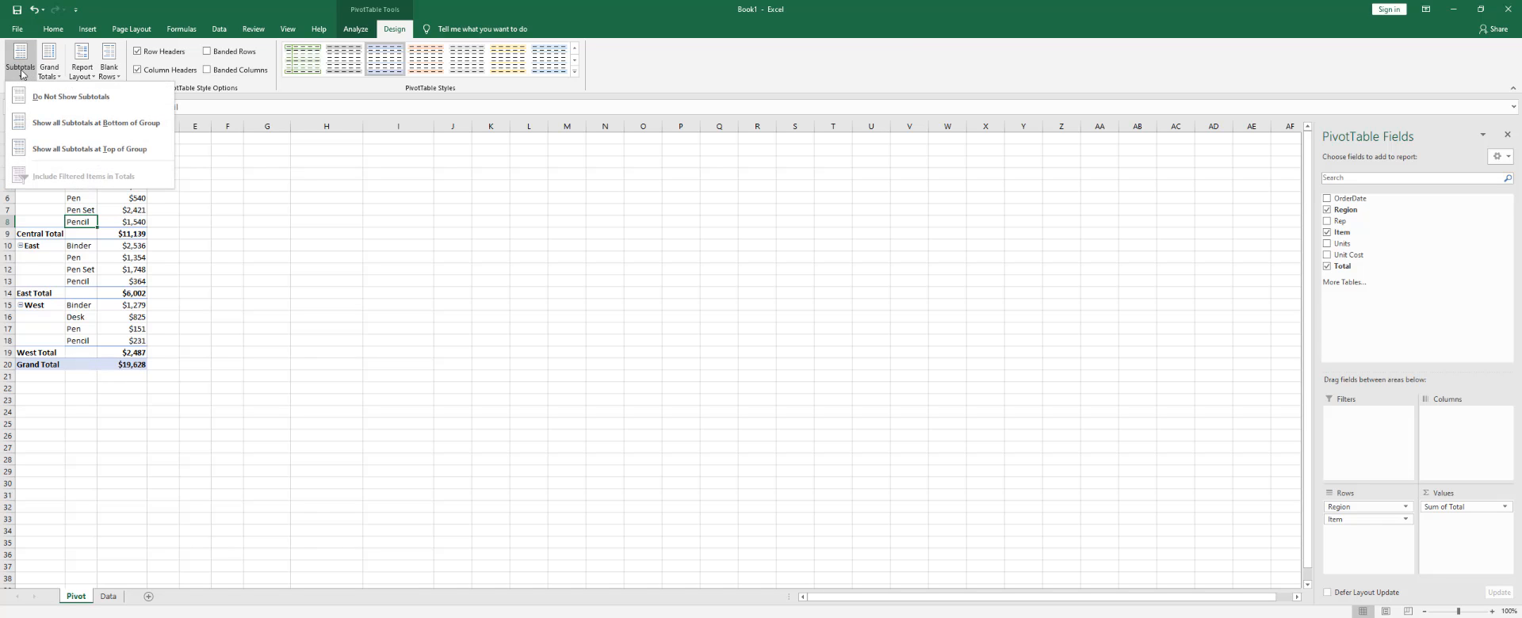
left_click(281, 307)
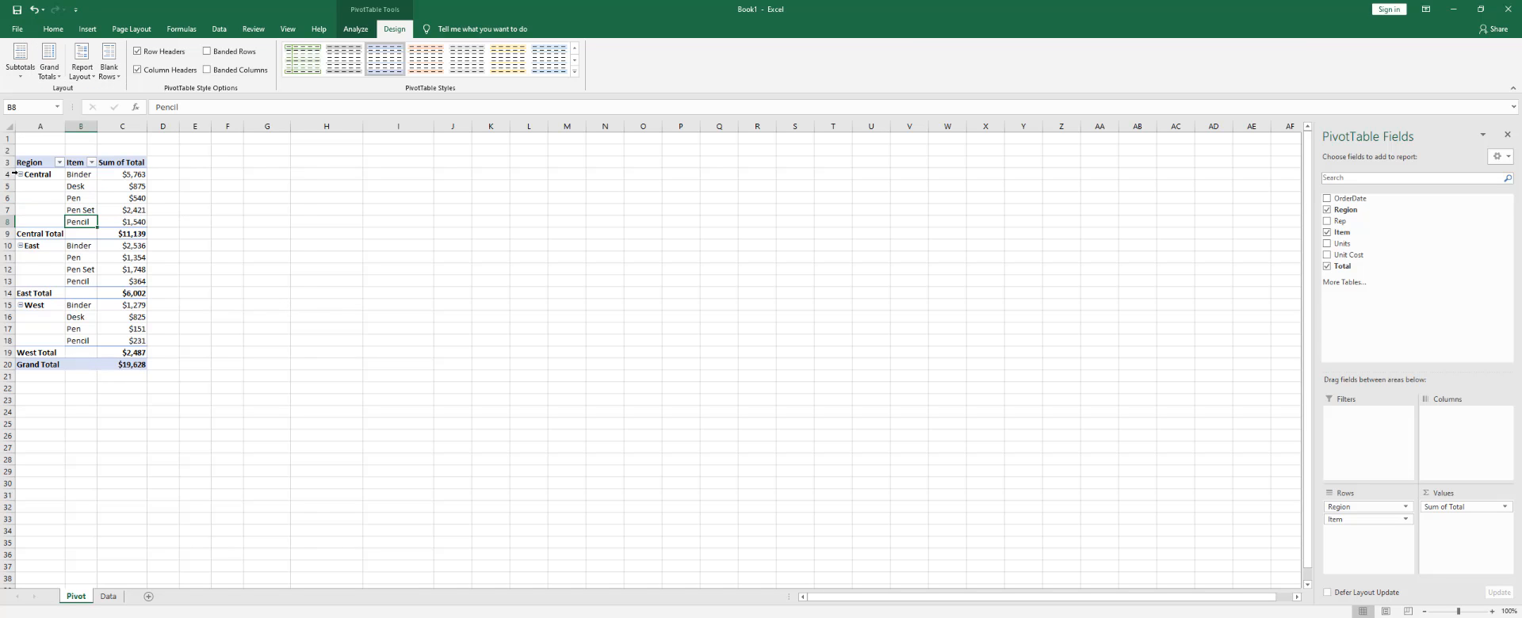
left_click(45, 236)
left_click(40, 294)
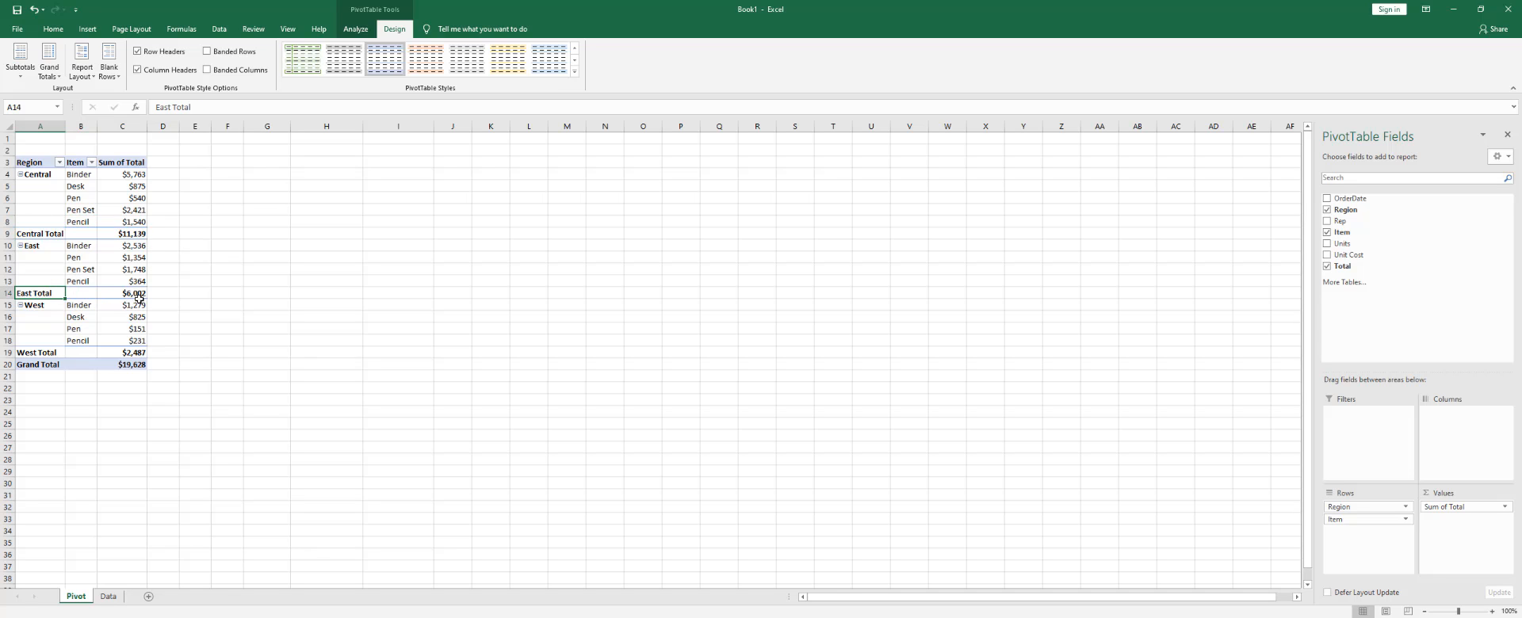
left_click(45, 236)
left_click(132, 234)
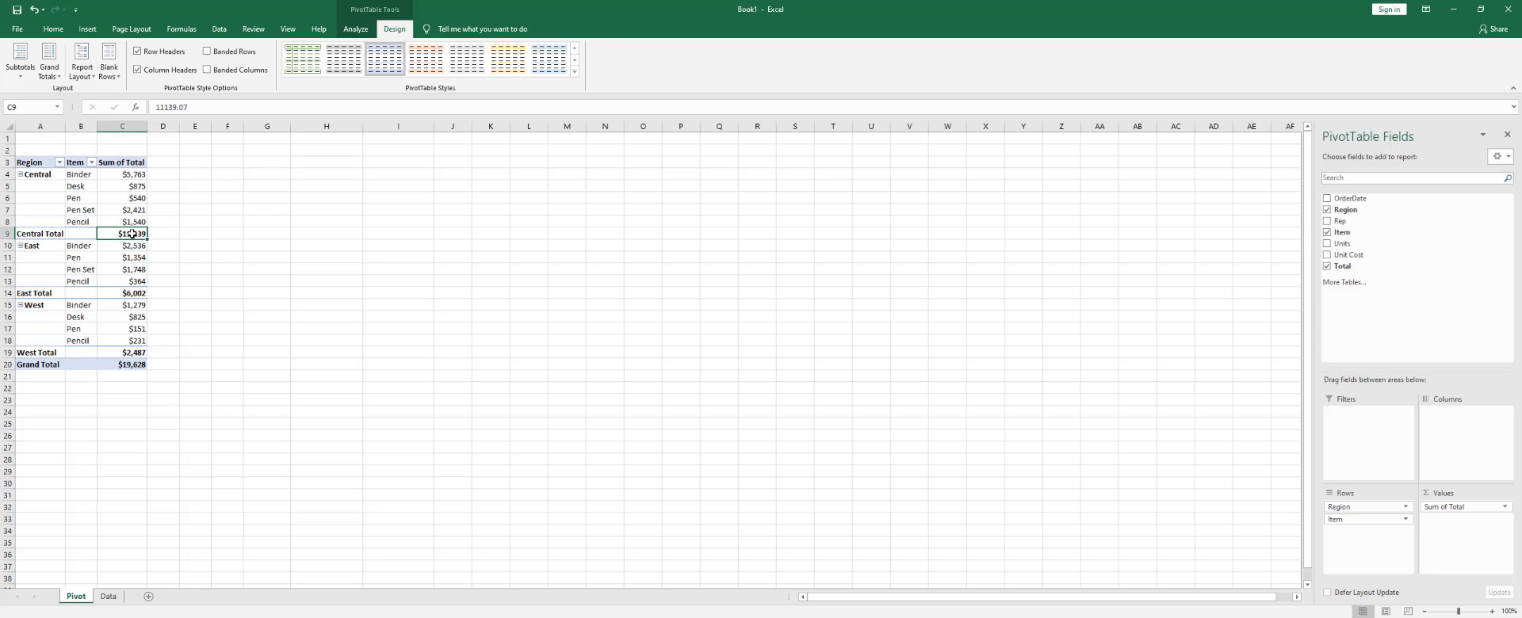
left_click(35, 294)
left_click(121, 293)
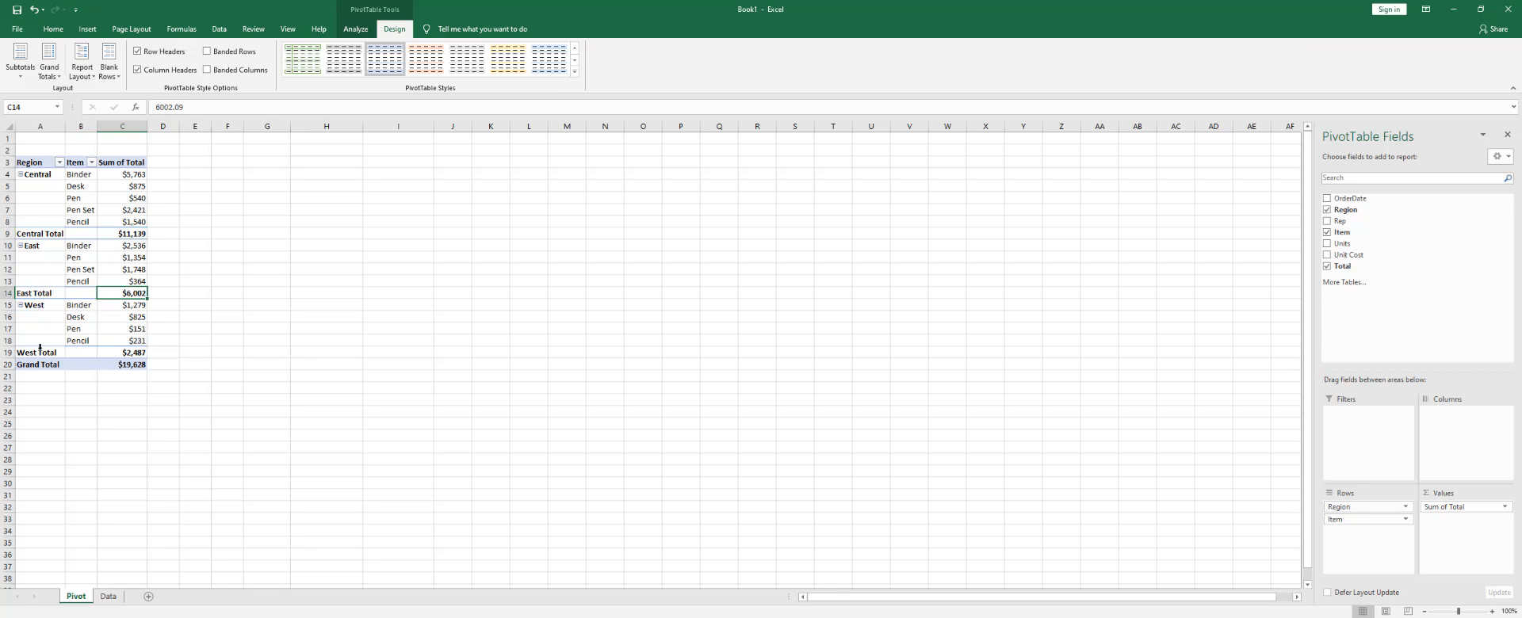
left_click(135, 354)
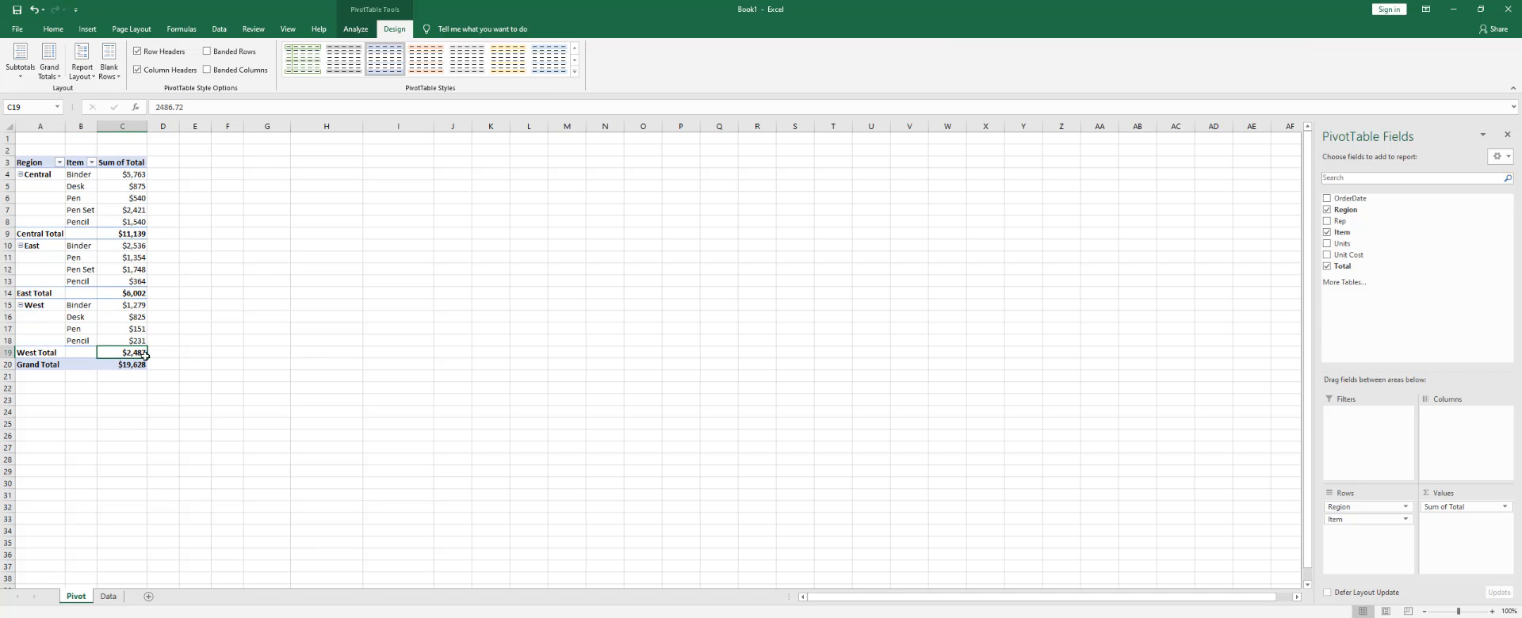
Step: Set the PivotTable to not show subtotals for the regions, and reselect a cell inside it
left_click(22, 75)
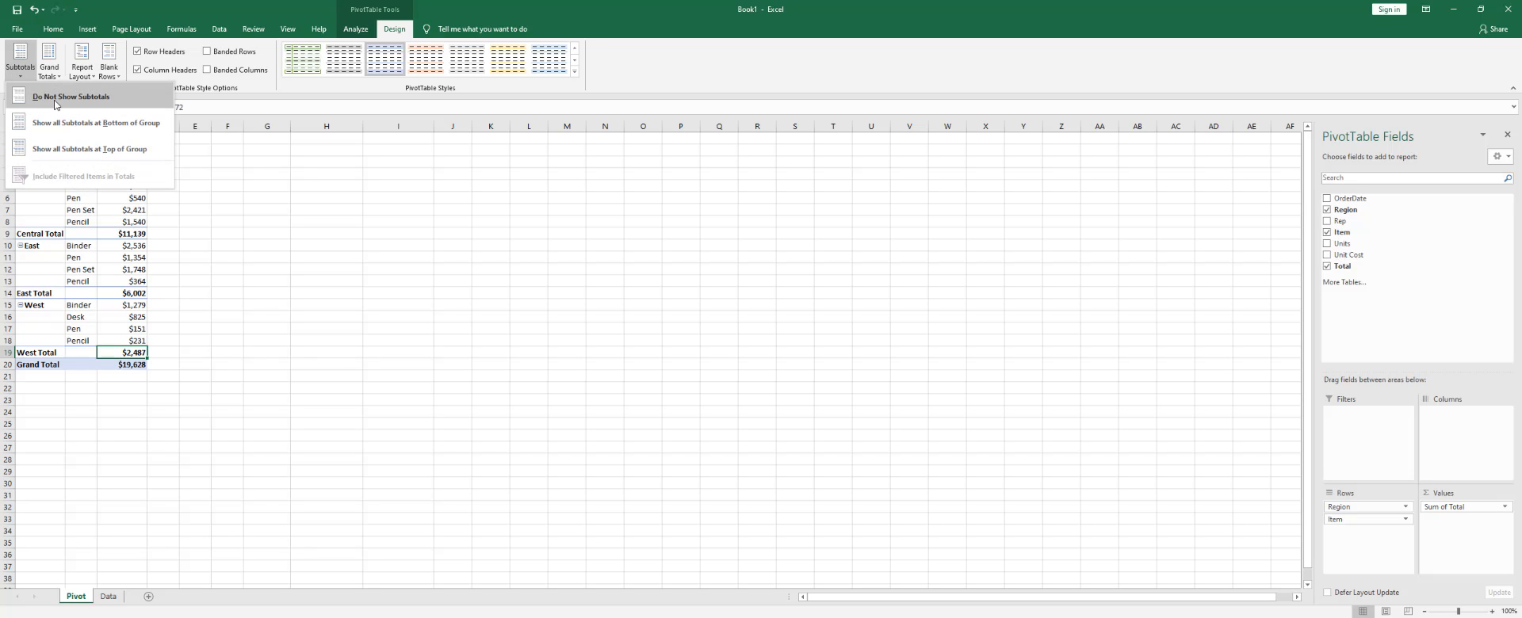
left_click(55, 104)
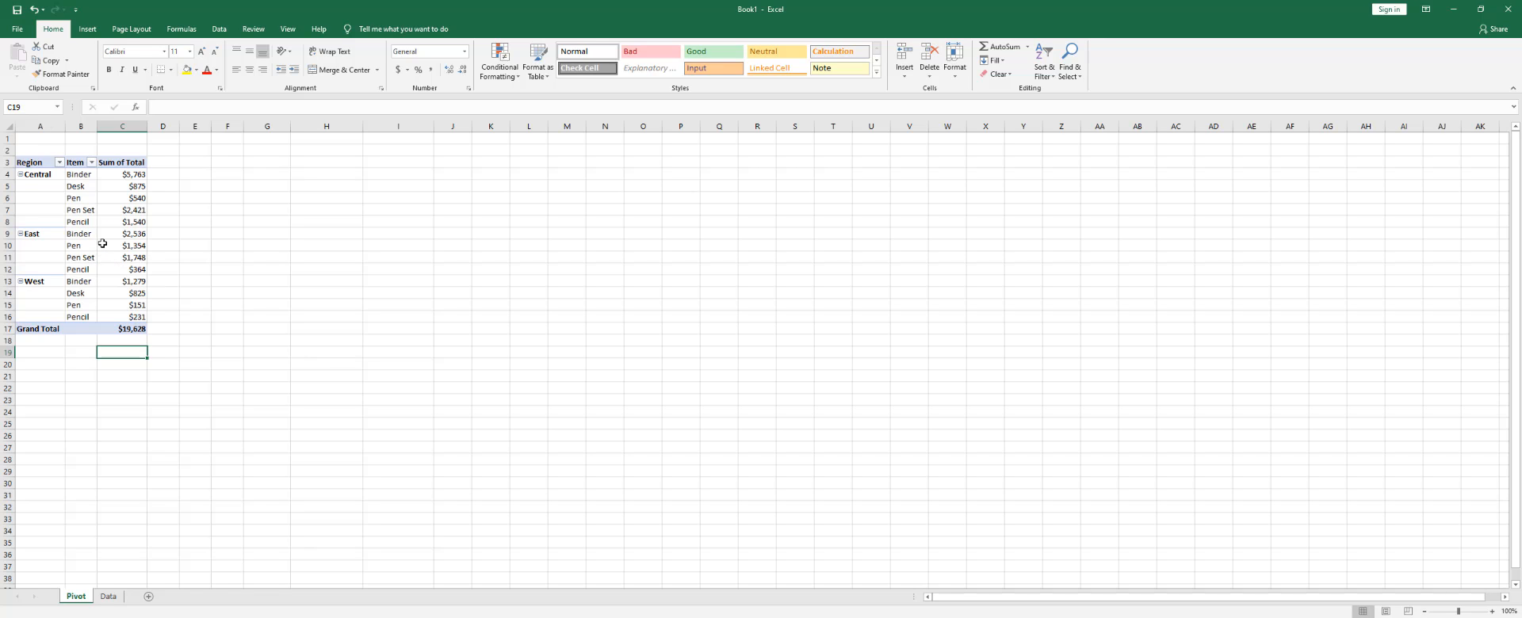
left_click(80, 222)
left_click(394, 28)
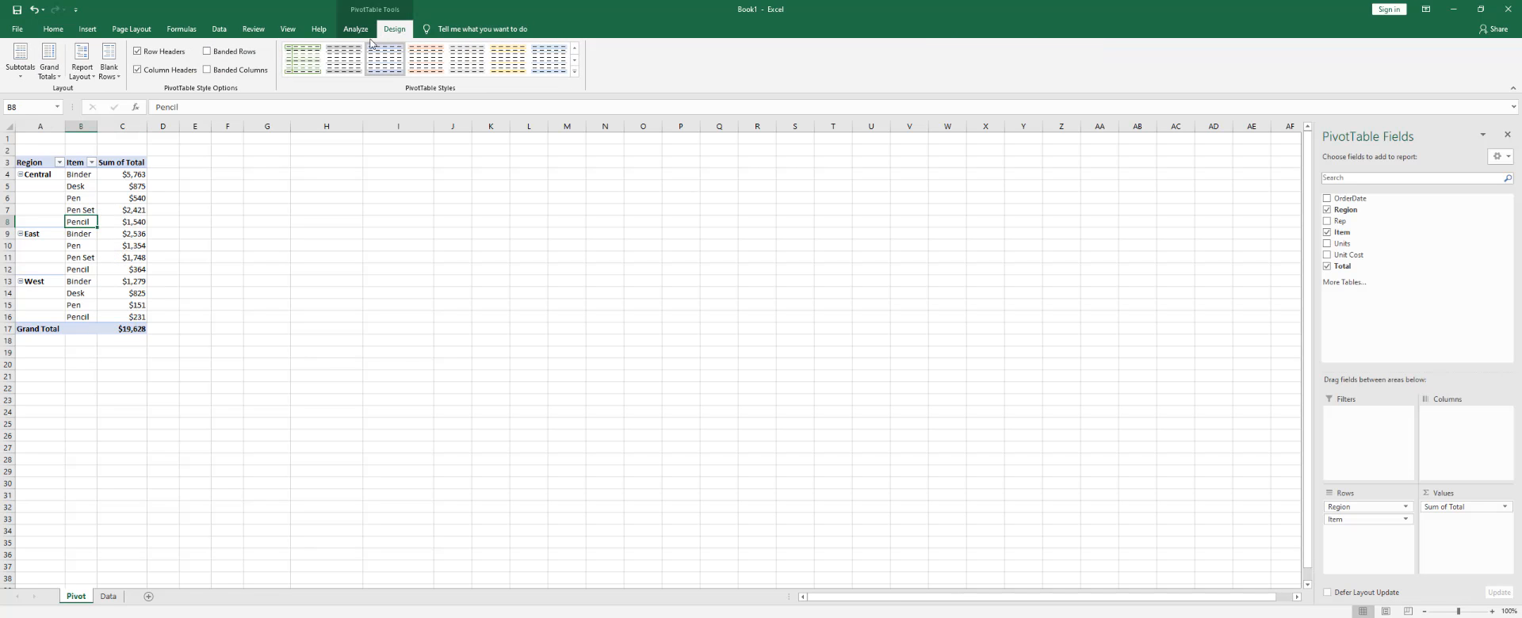
Step: Show all region subtotals at the bottom of each group, and select the Central subtotal row
left_click(18, 77)
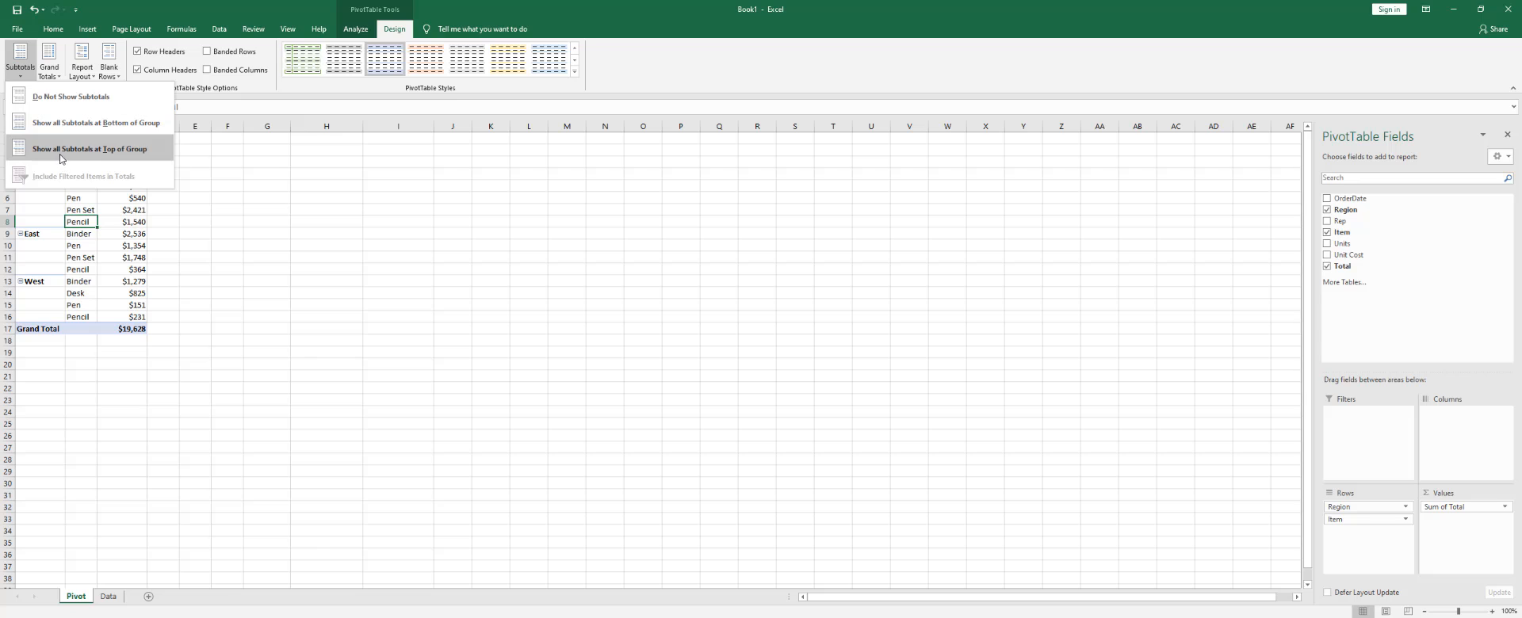
left_click(91, 123)
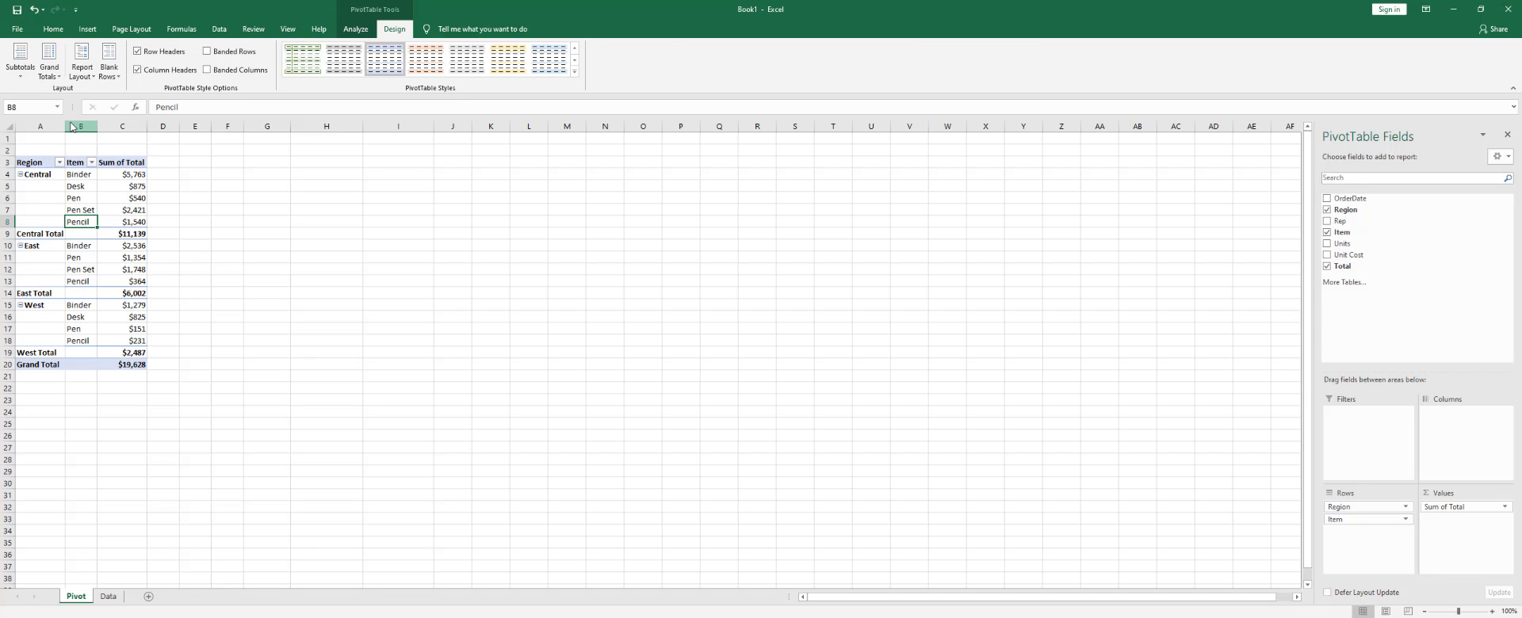
left_click_drag(47, 234, 135, 234)
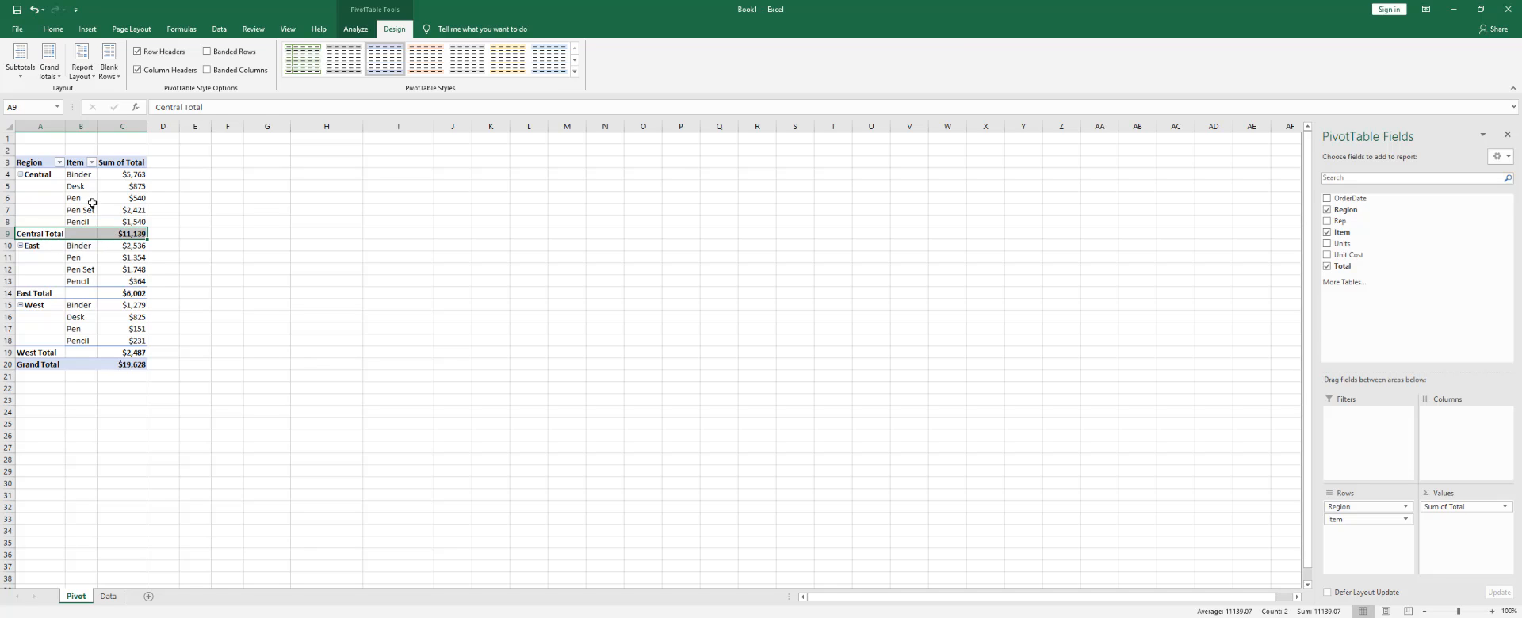
Step: Try switching the PivotTable's region subtotals between the top and the bottom of each group
left_click(21, 64)
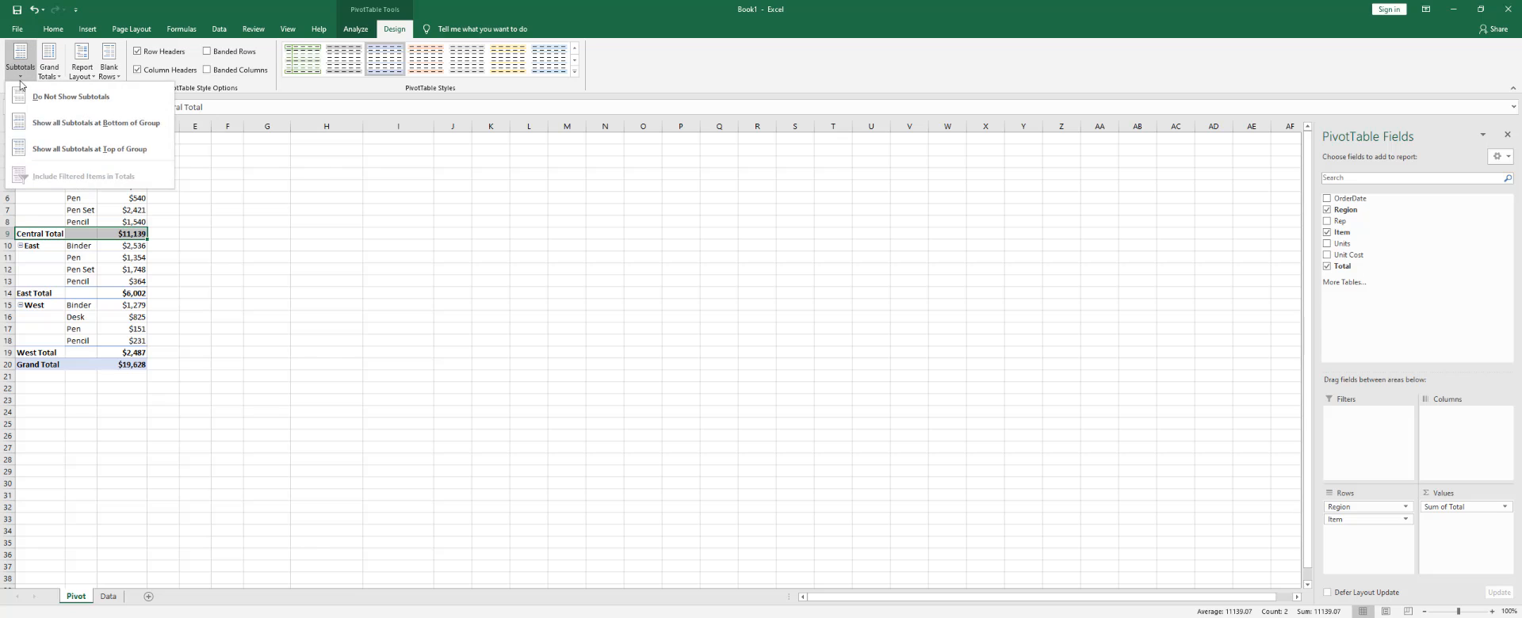
left_click(60, 155)
left_click(54, 295)
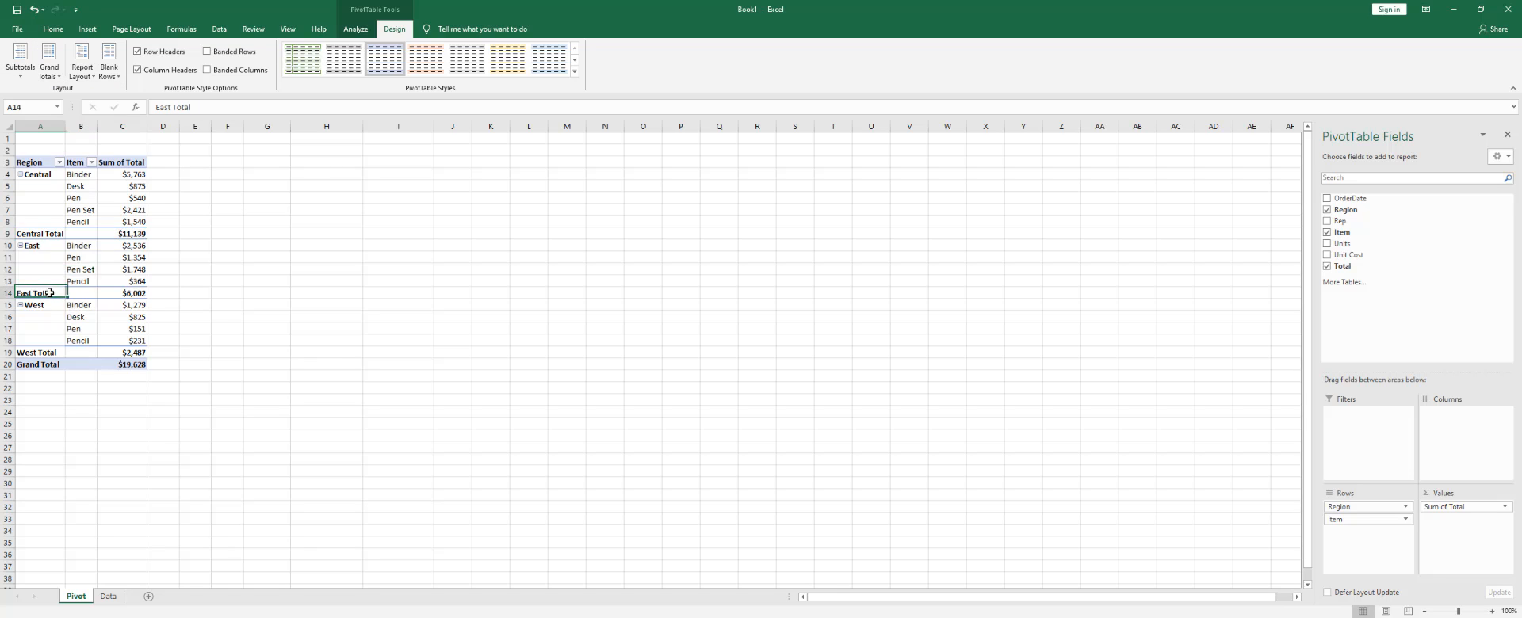
left_click(25, 80)
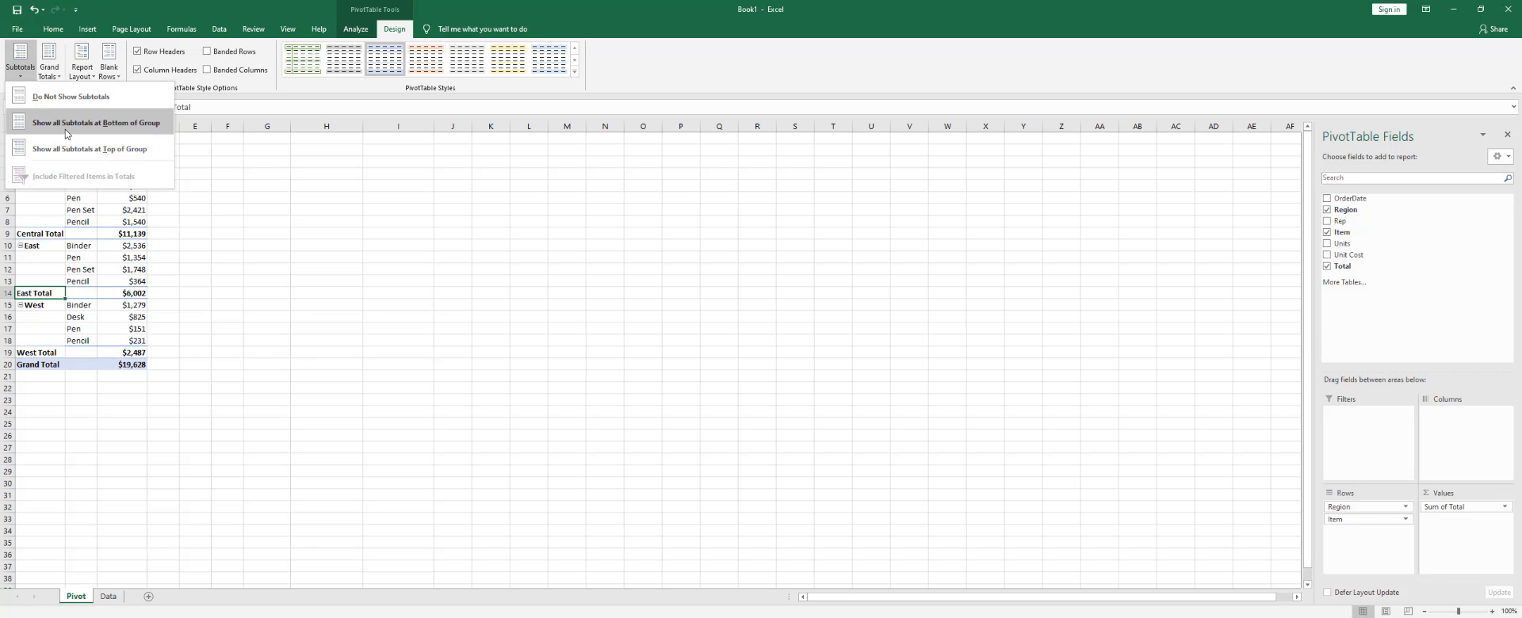
left_click(69, 131)
left_click(40, 80)
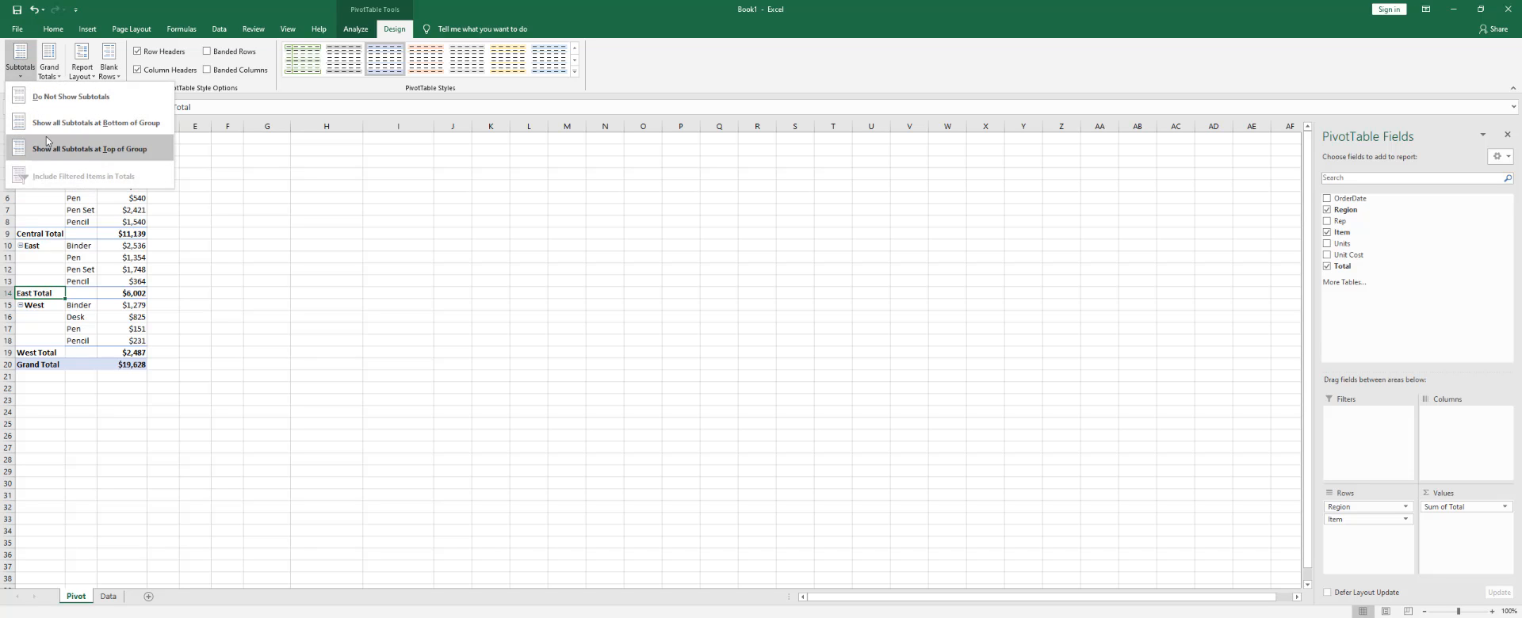
left_click(54, 150)
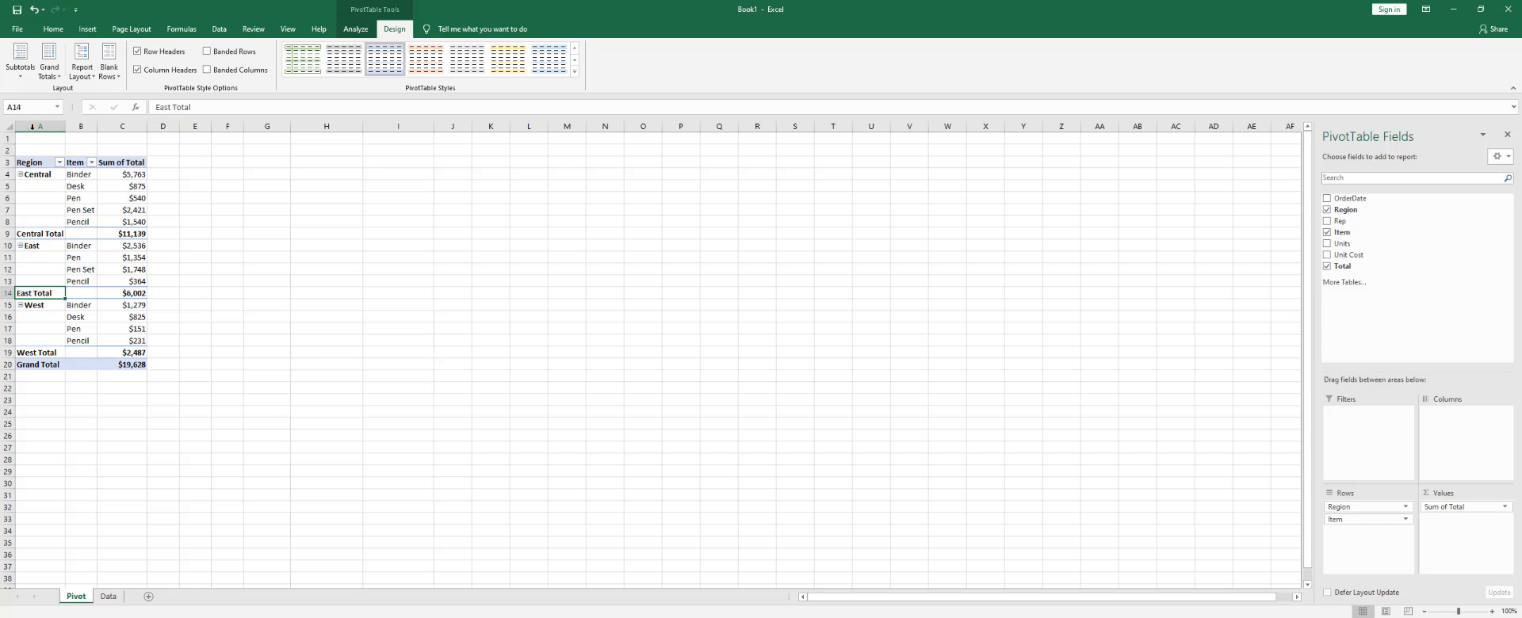
left_click(23, 83)
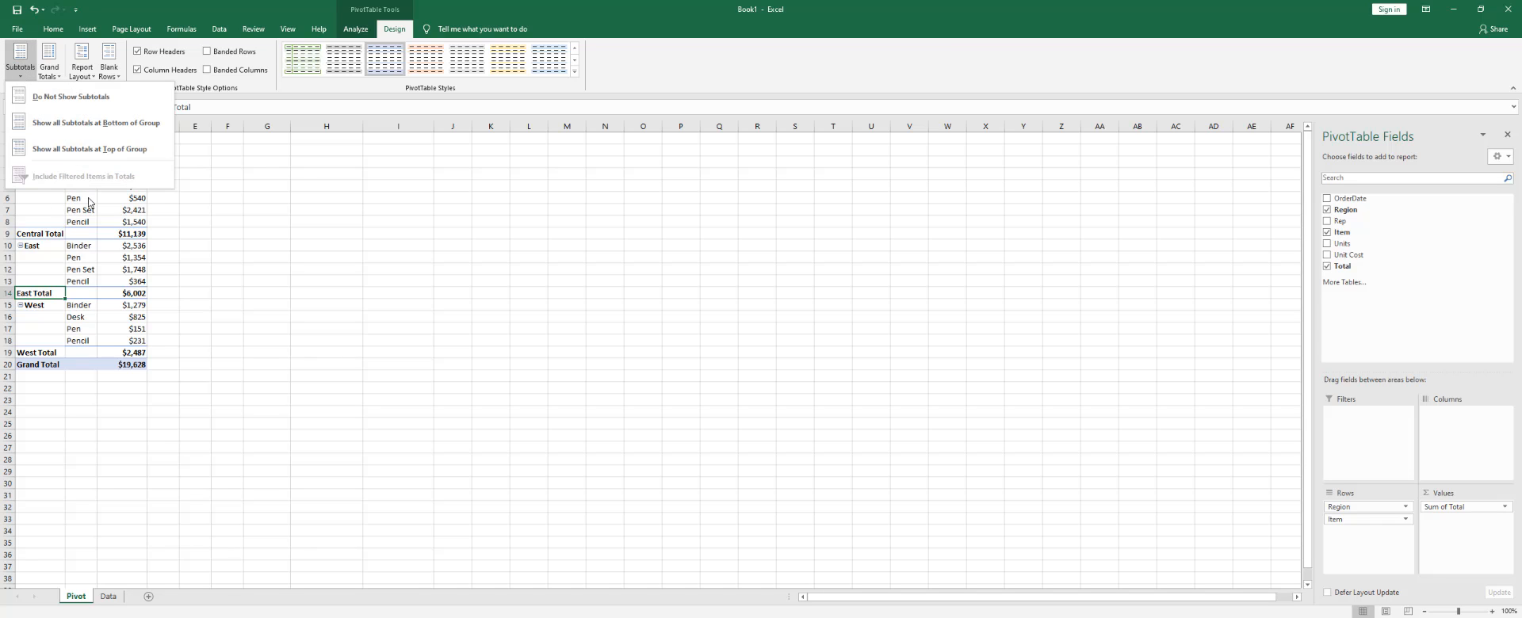
left_click(93, 145)
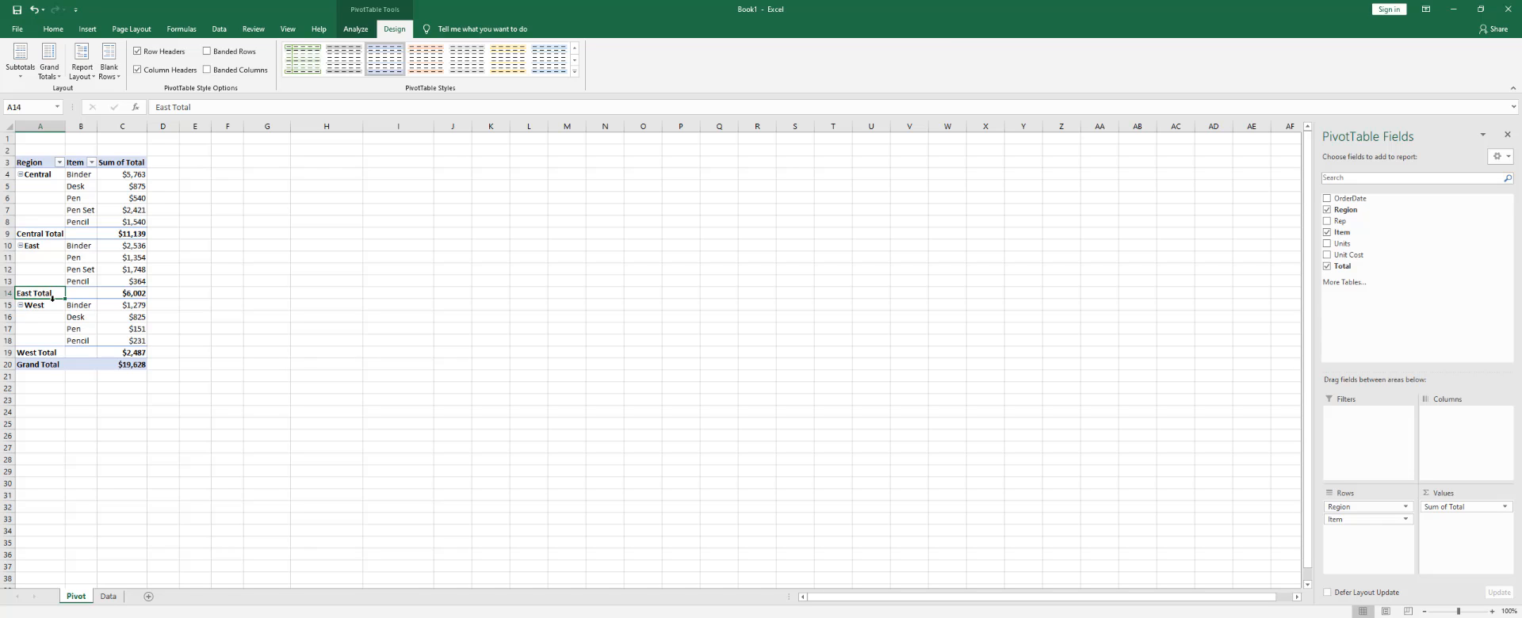
Step: Turn off the PivotTable's grand totals for rows and columns, and show all subtotals at the bottom of each group
left_click(49, 67)
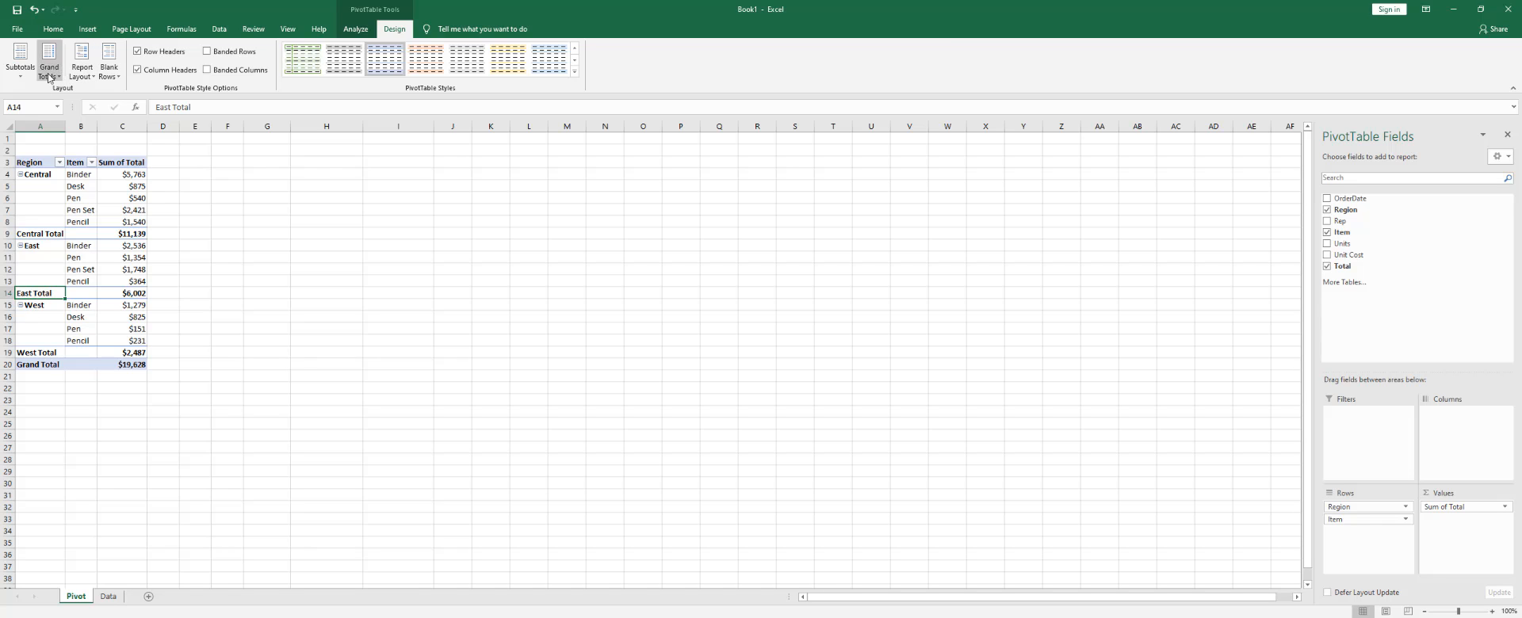
left_click(79, 96)
left_click(21, 63)
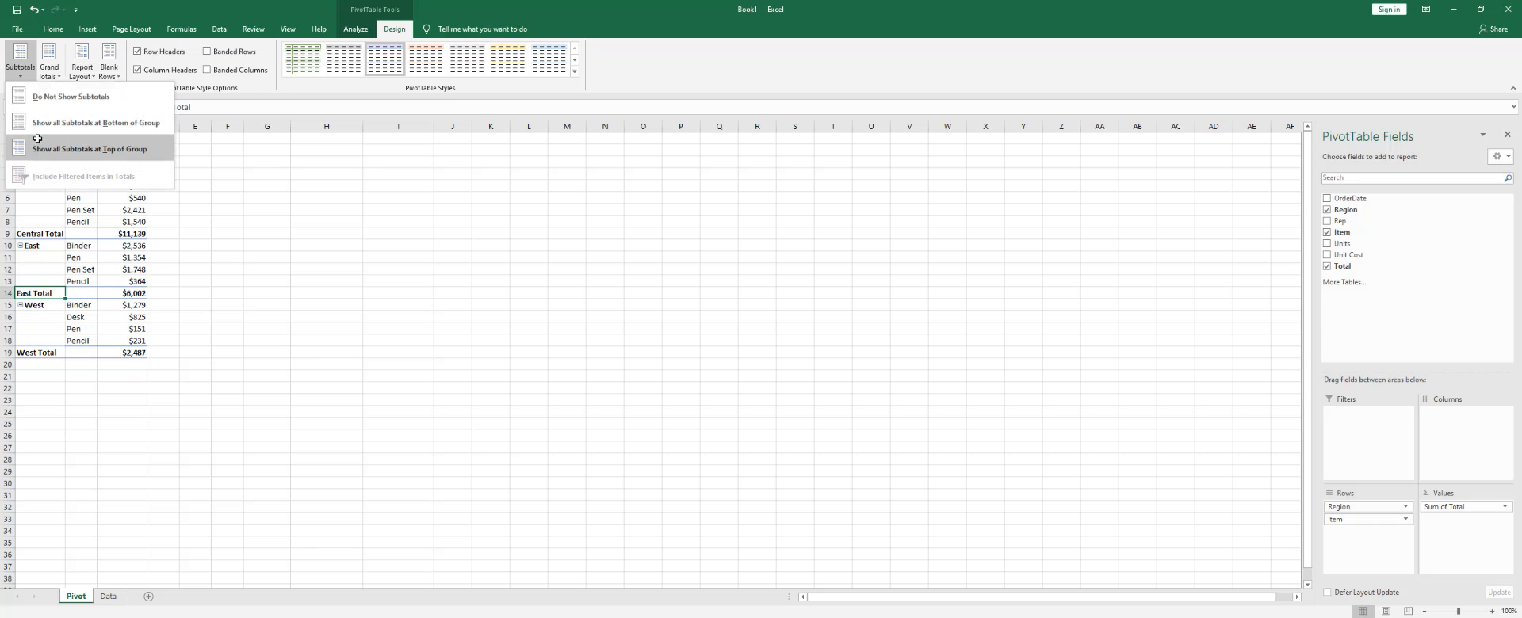
left_click(36, 138)
left_click(26, 72)
left_click(48, 130)
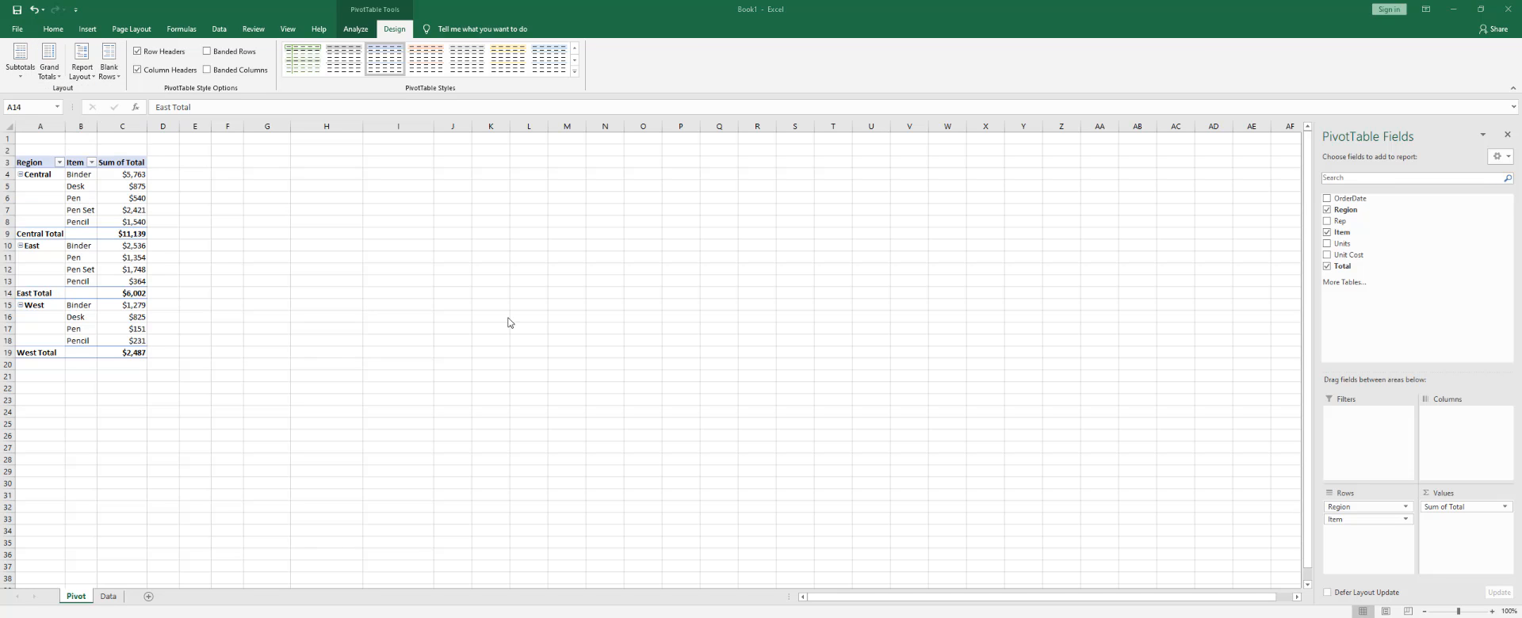
double_click(110, 213)
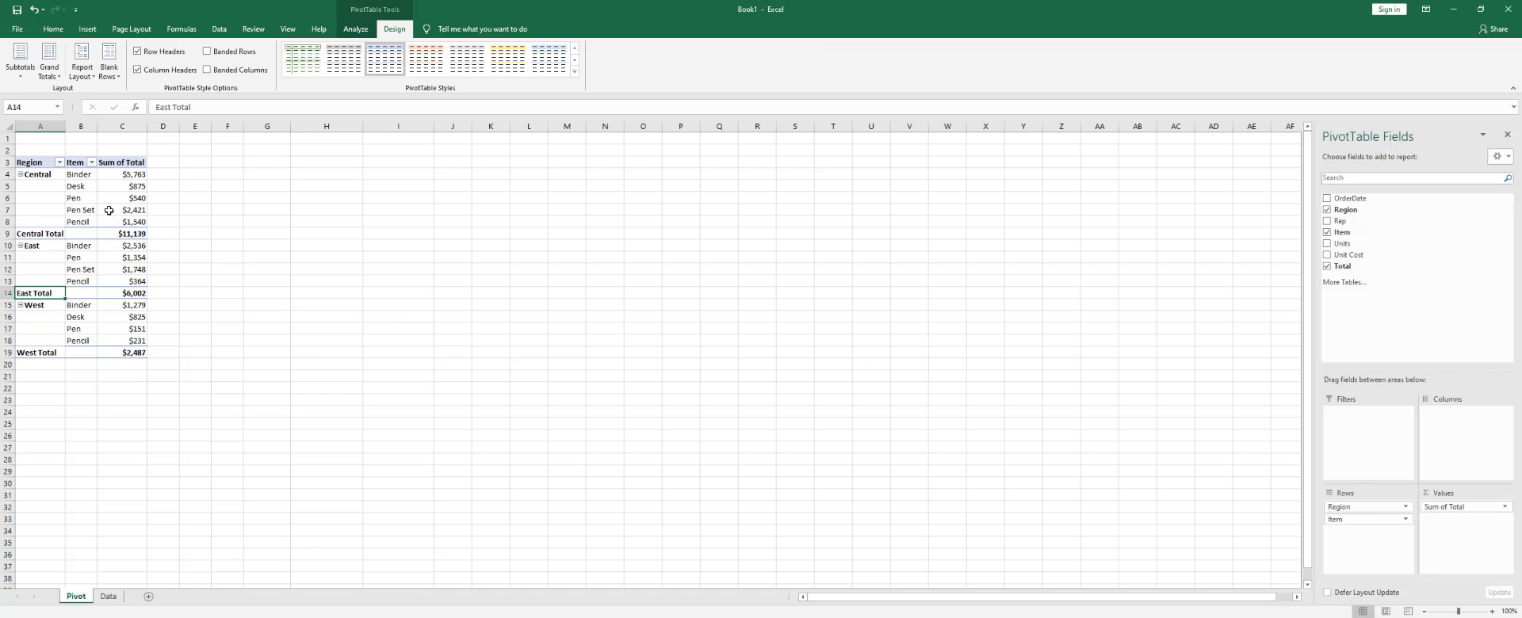
left_click(768, 348)
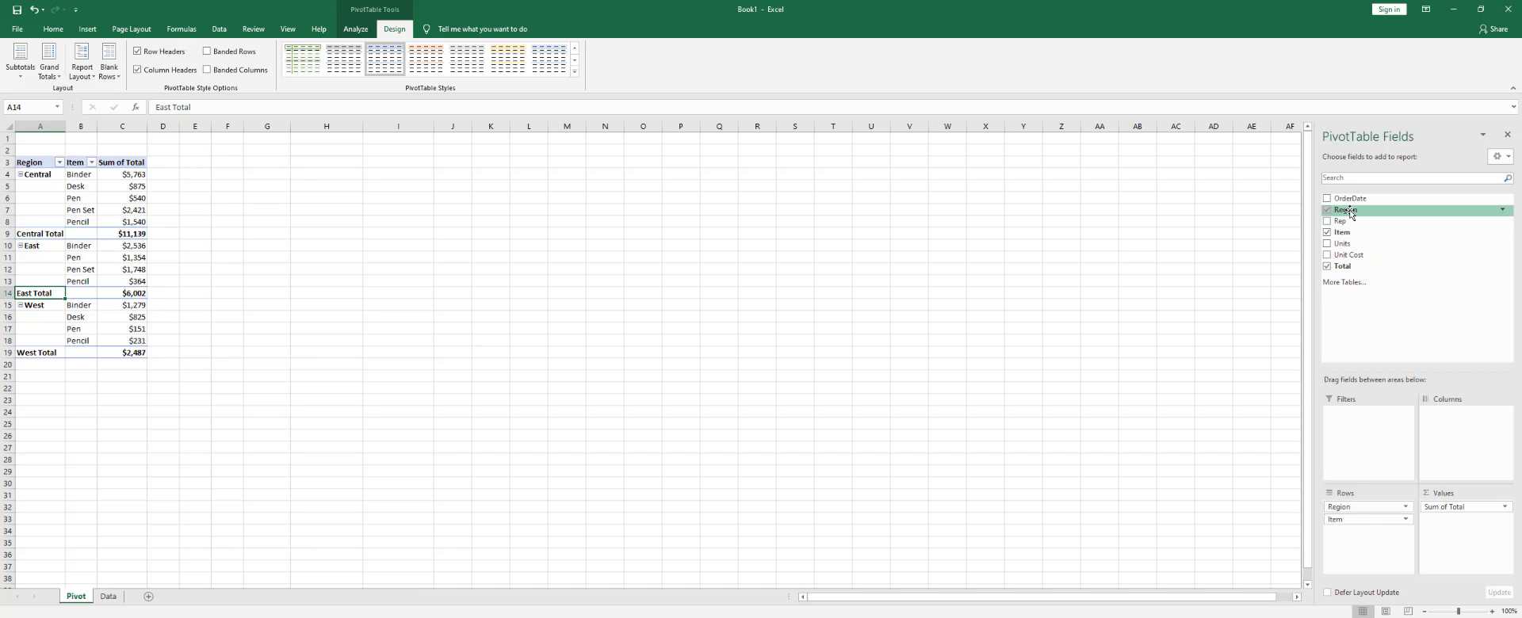
Step: Add a slicer for the Region field and move it closer to the PivotTable, near the top of the sheet
right_click(1346, 211)
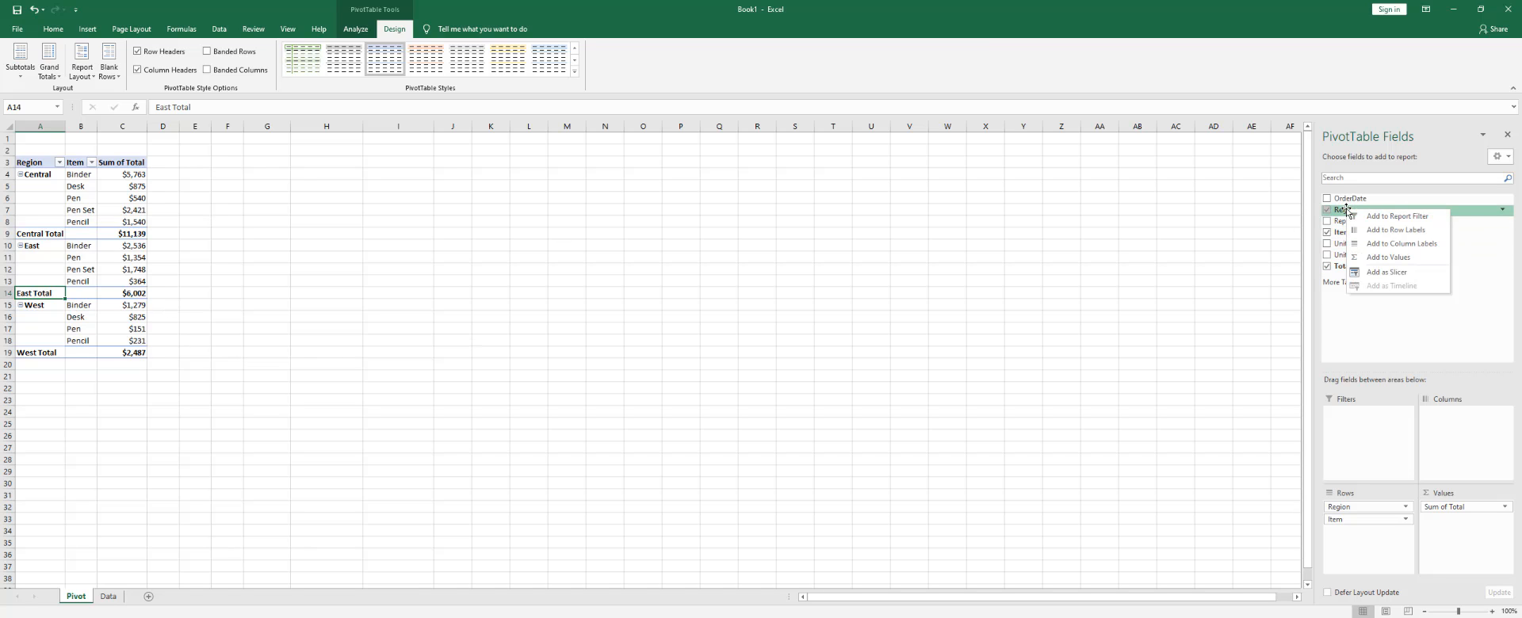
left_click(1390, 277)
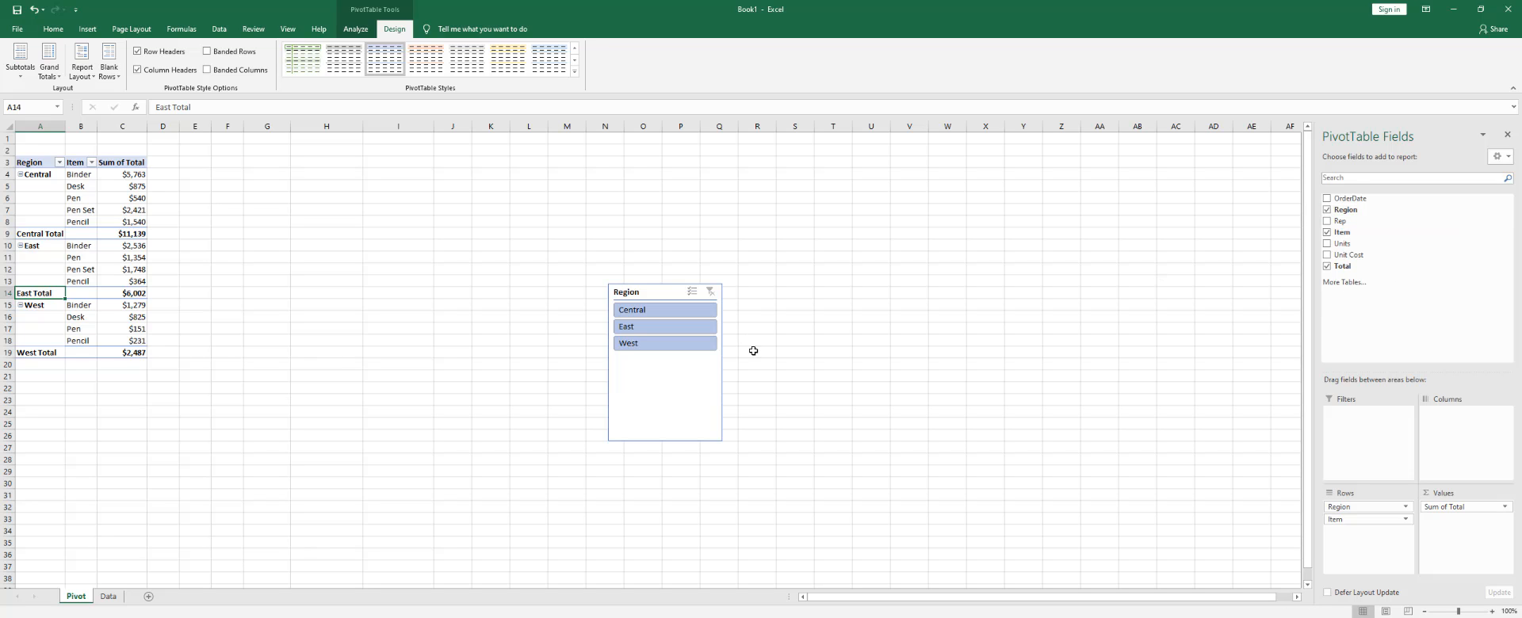
left_click(678, 403)
left_click_drag(644, 291, 442, 165)
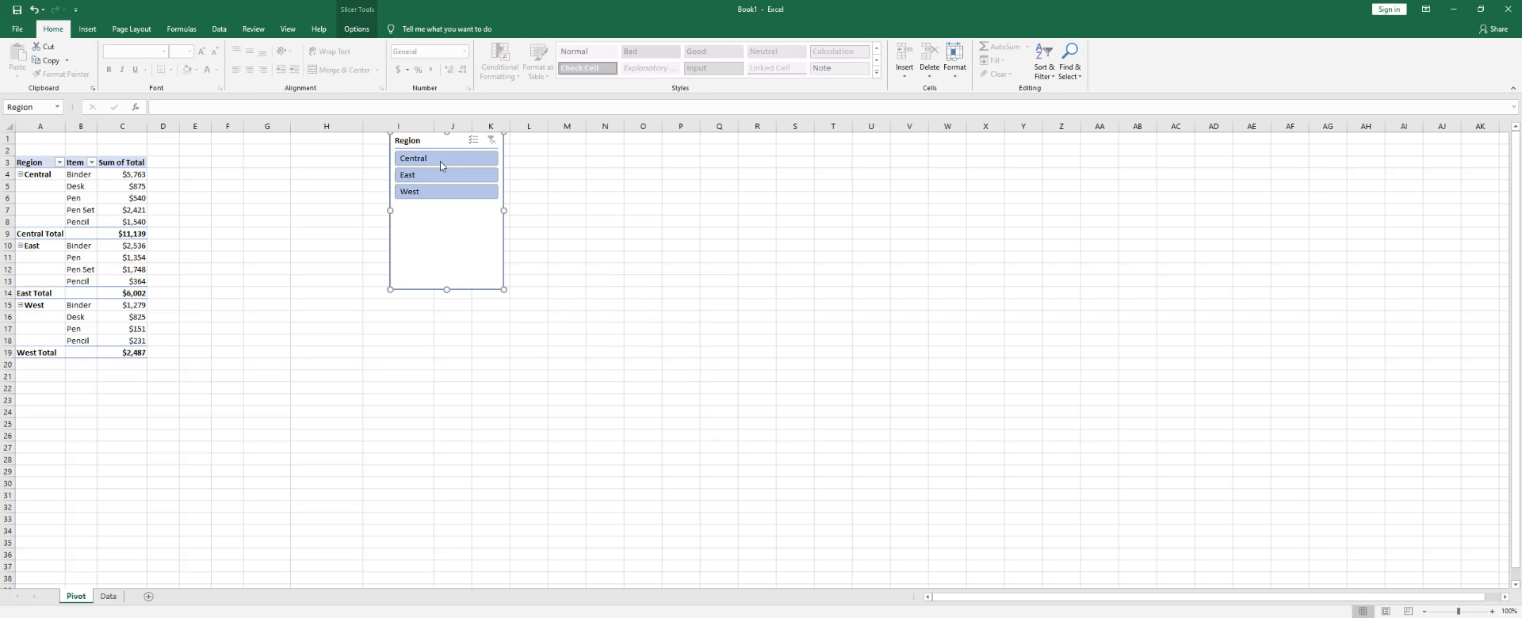
Step: Add a slicer for the Item field and place it to the right of the Region slicer
left_click(133, 200)
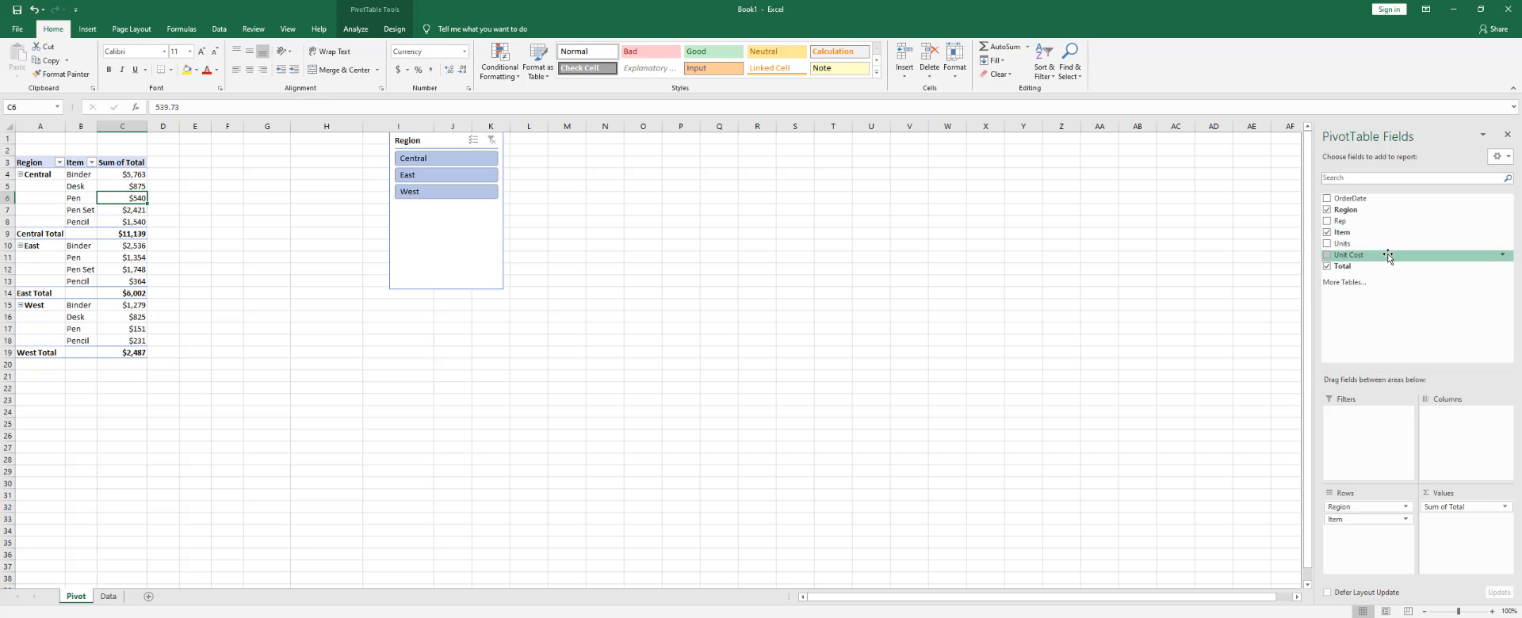
right_click(1352, 234)
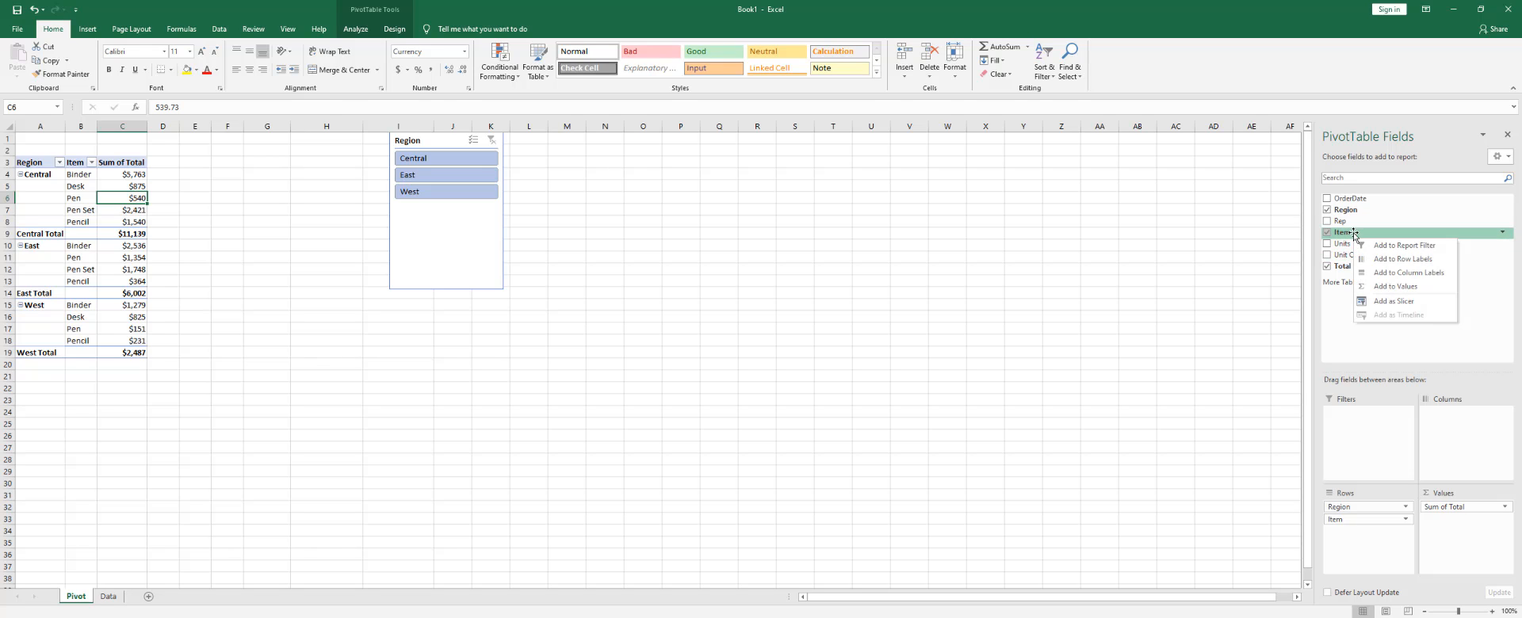
left_click(1398, 302)
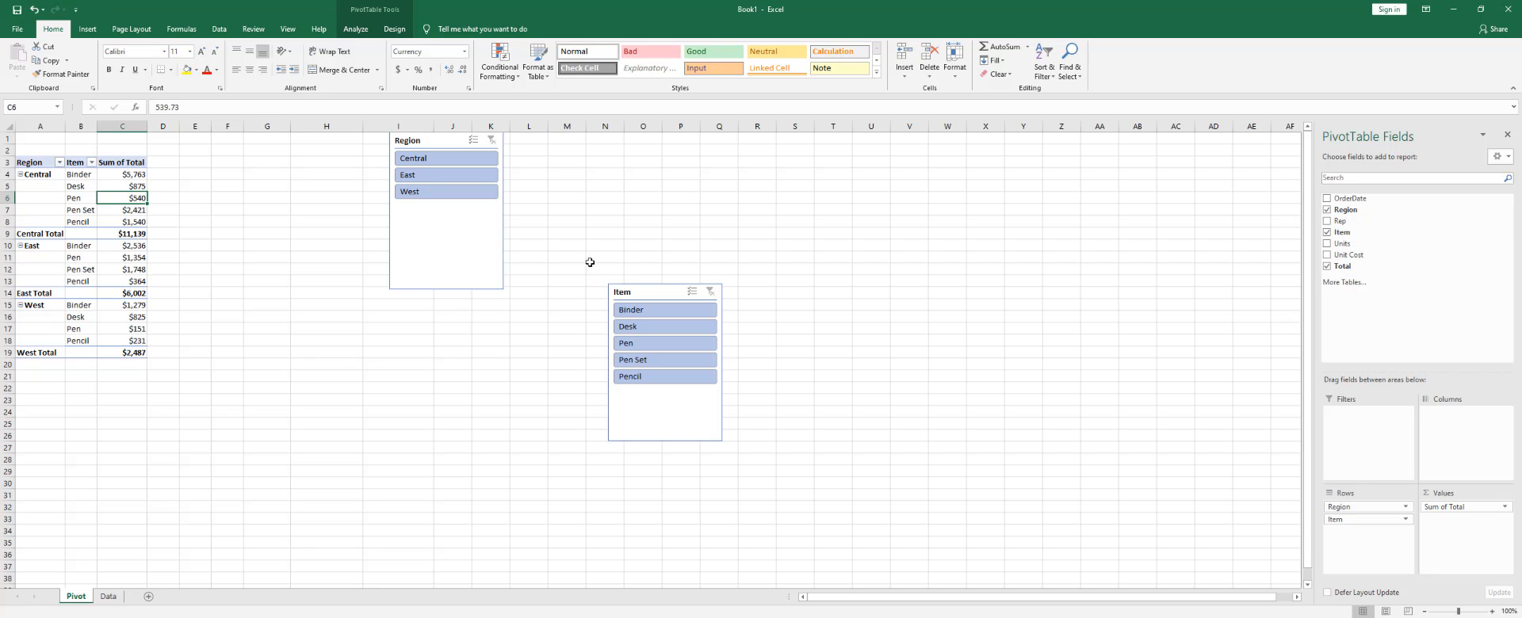
left_click_drag(654, 312, 584, 167)
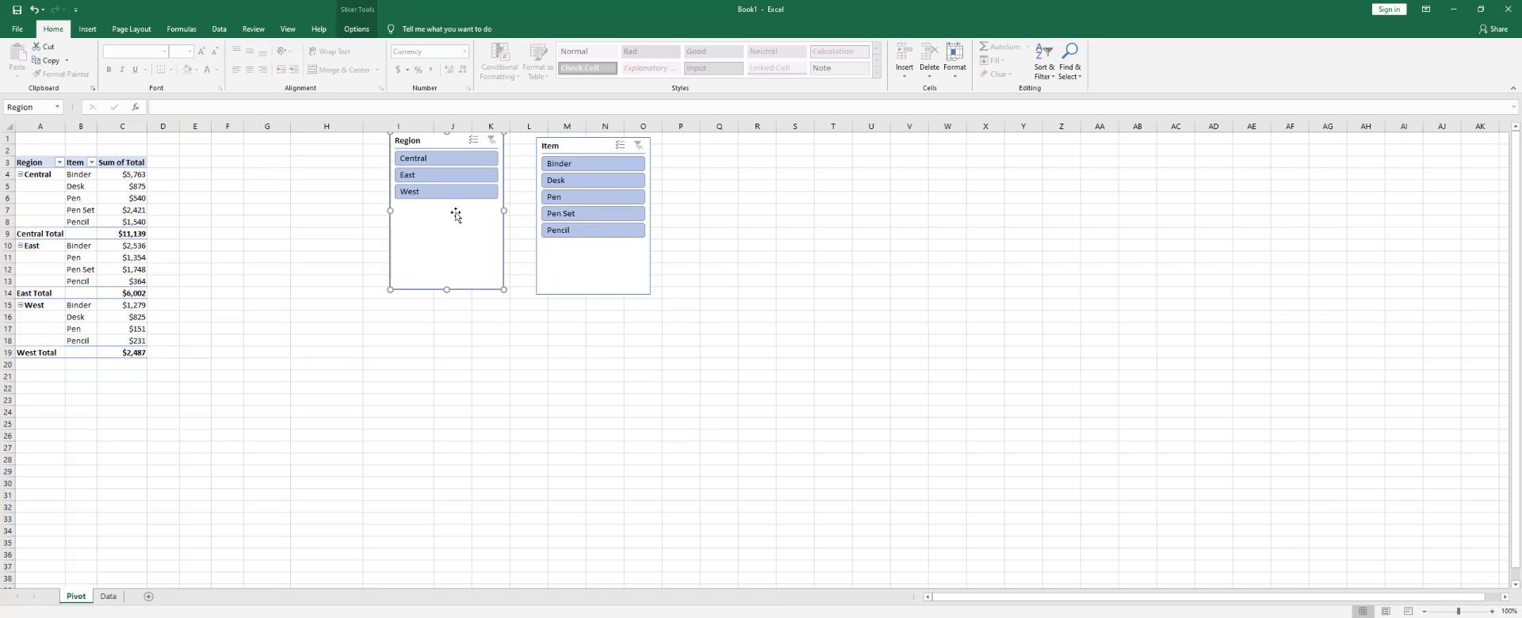
Step: Line up the Region and Item slicers side by side near the PivotTable, shorten both to fit their entries, and deselect them
left_click_drag(444, 221, 316, 265)
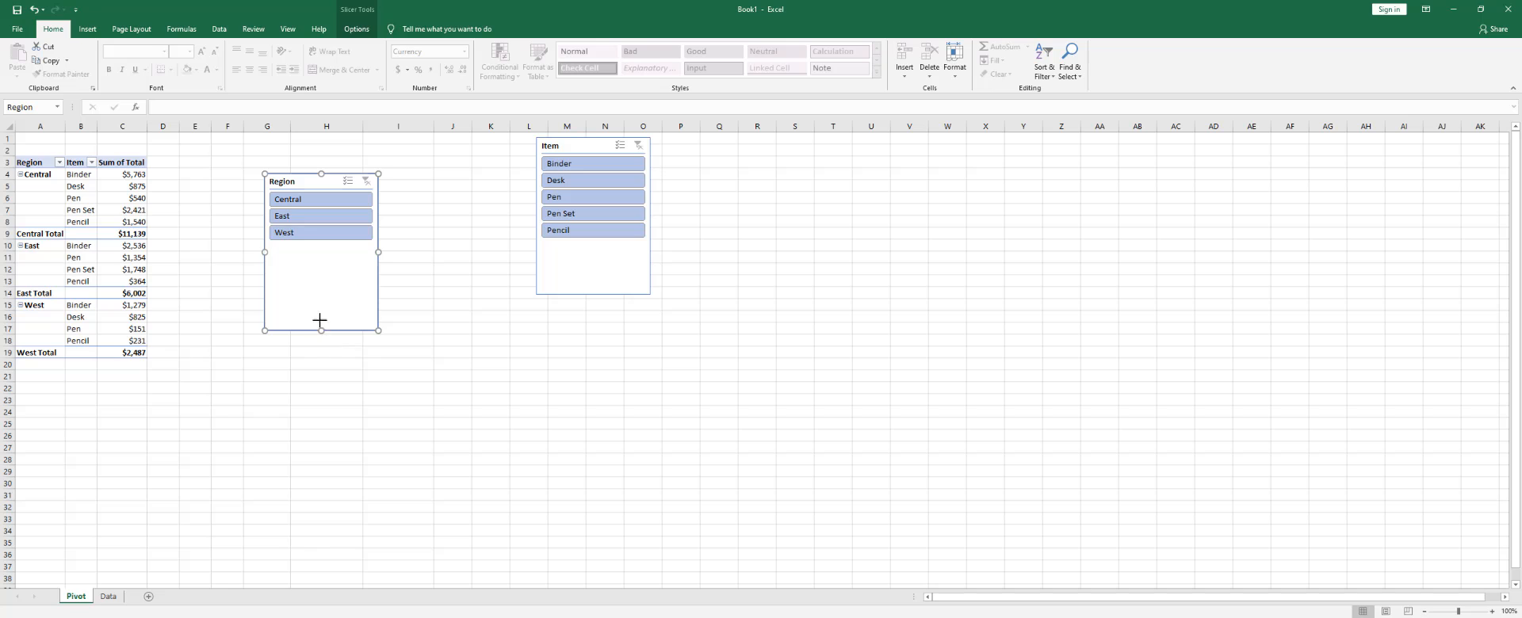
left_click_drag(319, 320, 322, 248)
left_click_drag(593, 145, 444, 181)
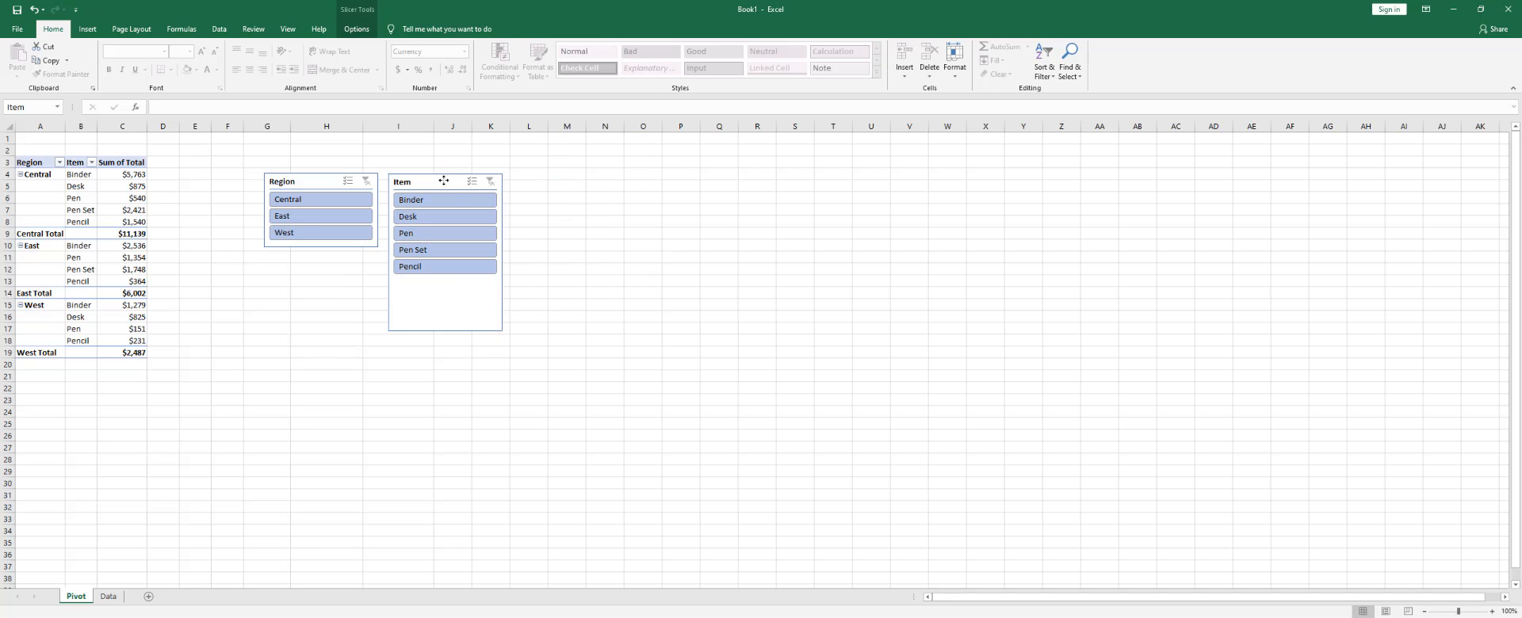
left_click_drag(445, 331, 445, 286)
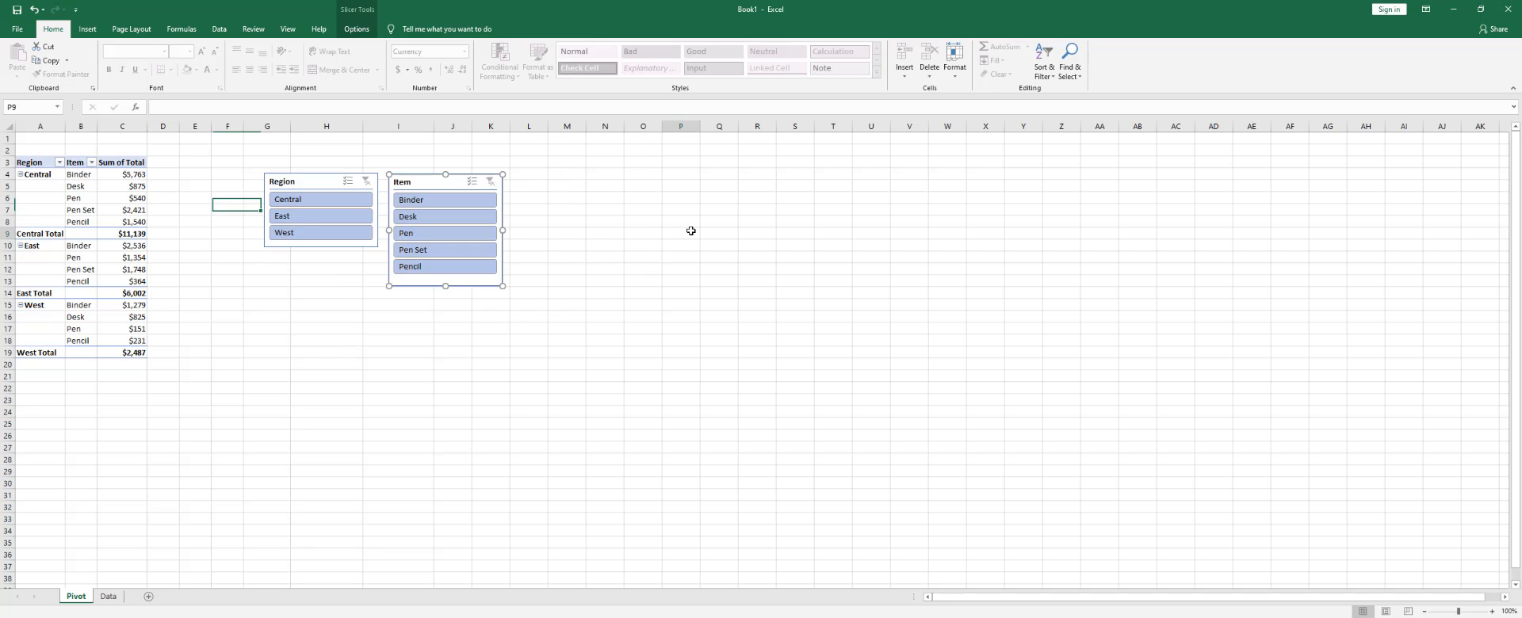
left_click(691, 230)
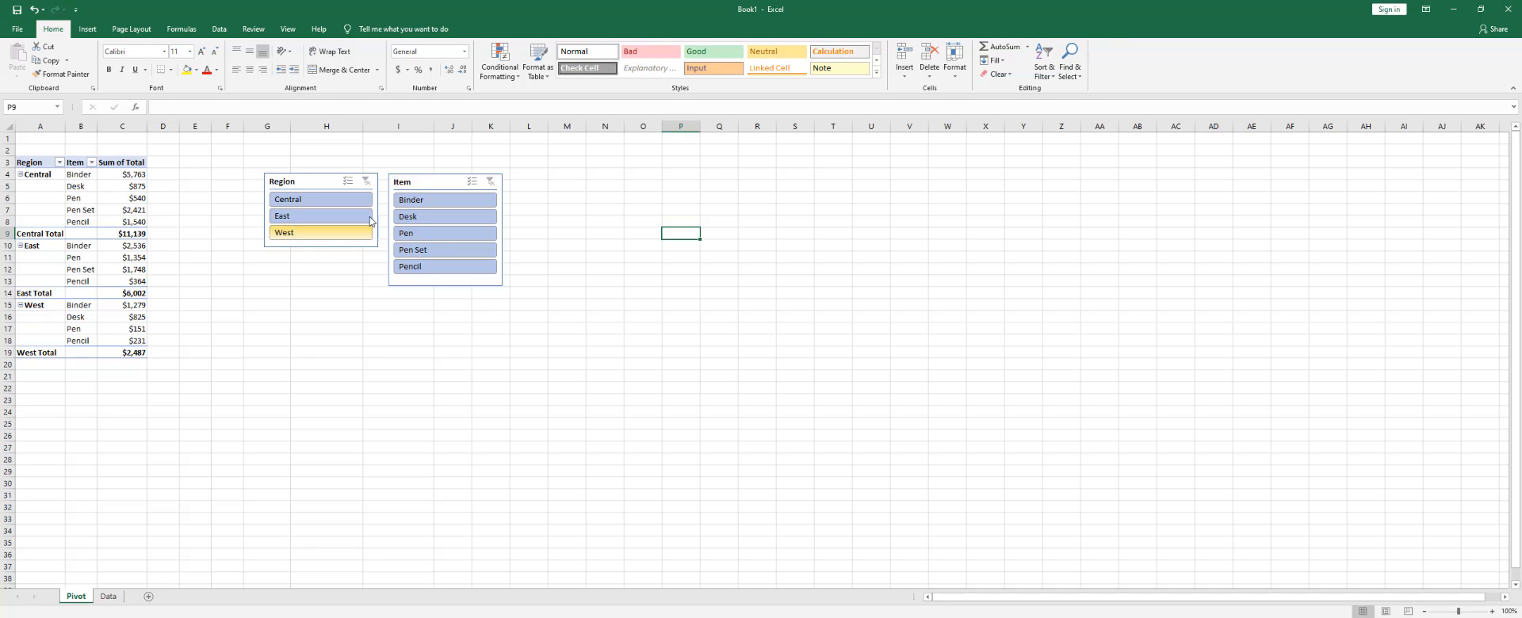
Step: Filter the PivotTable with the Region slicer by Central, East and West in turn, then by East and West together, and clear the filter
left_click(320, 203)
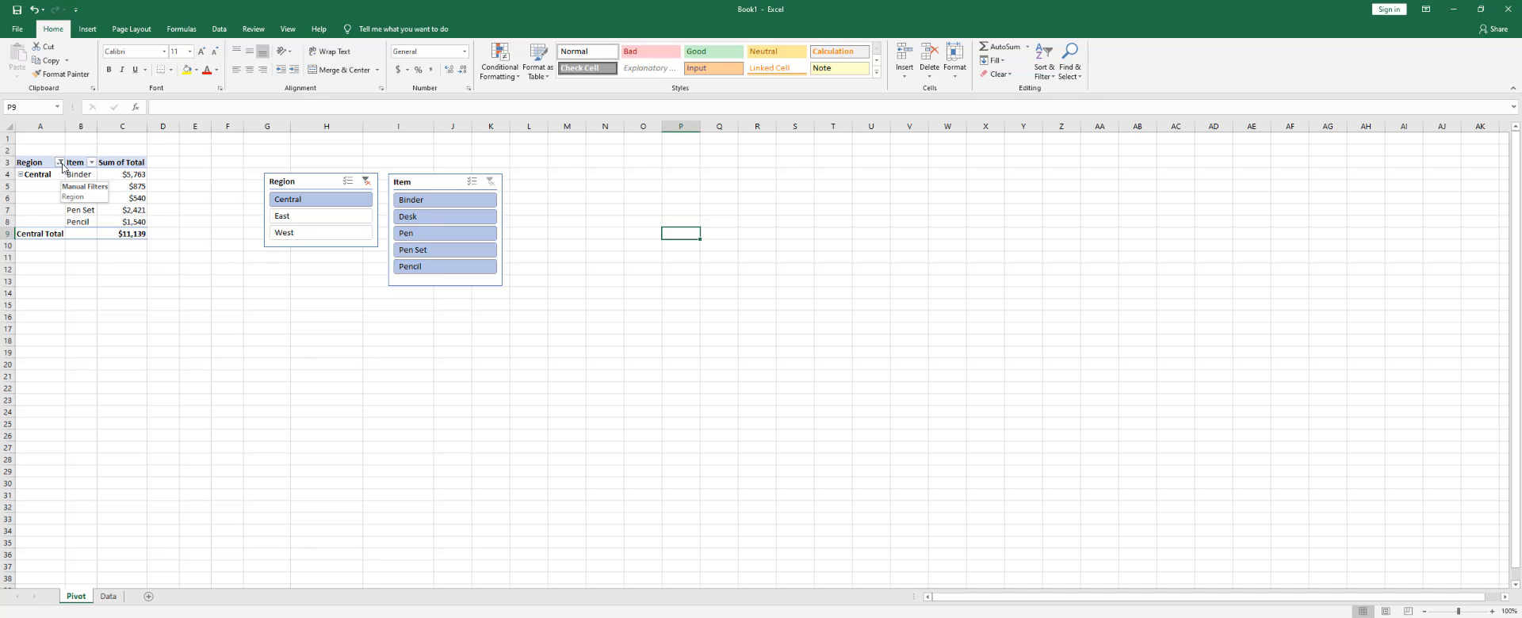
left_click(295, 219)
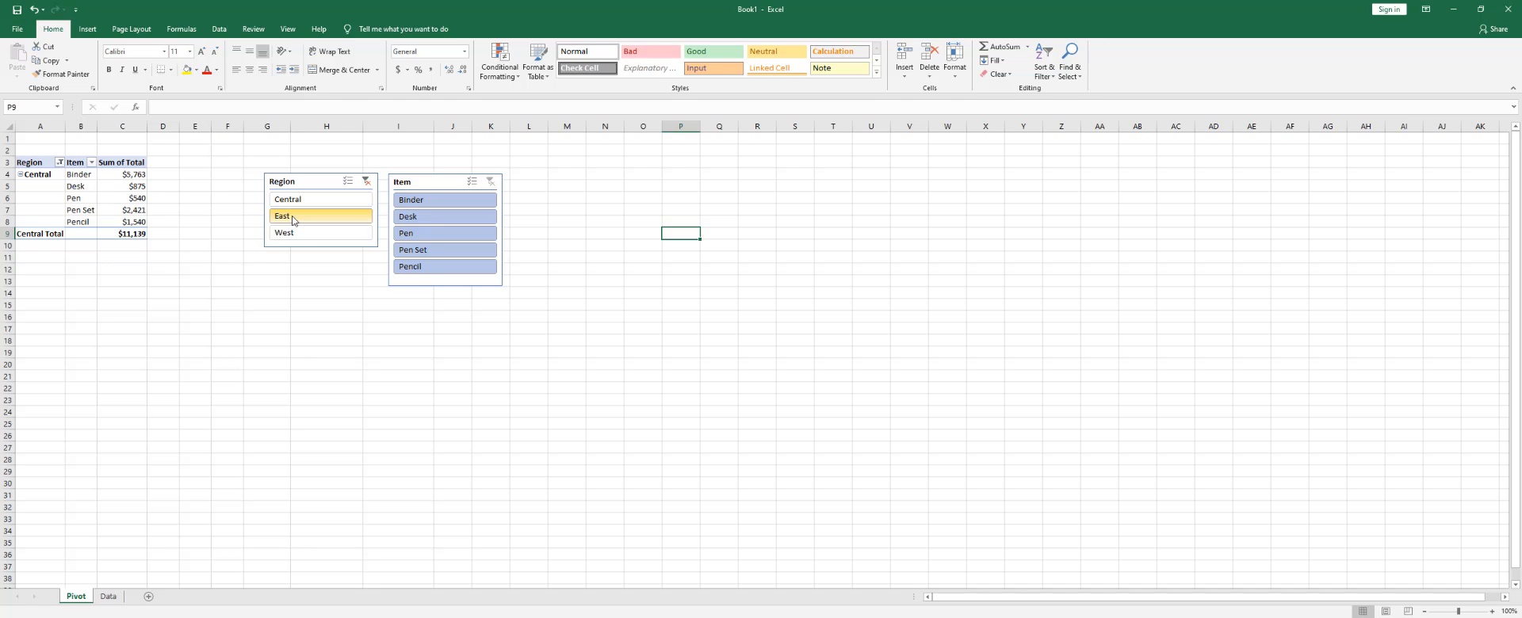
left_click(294, 233)
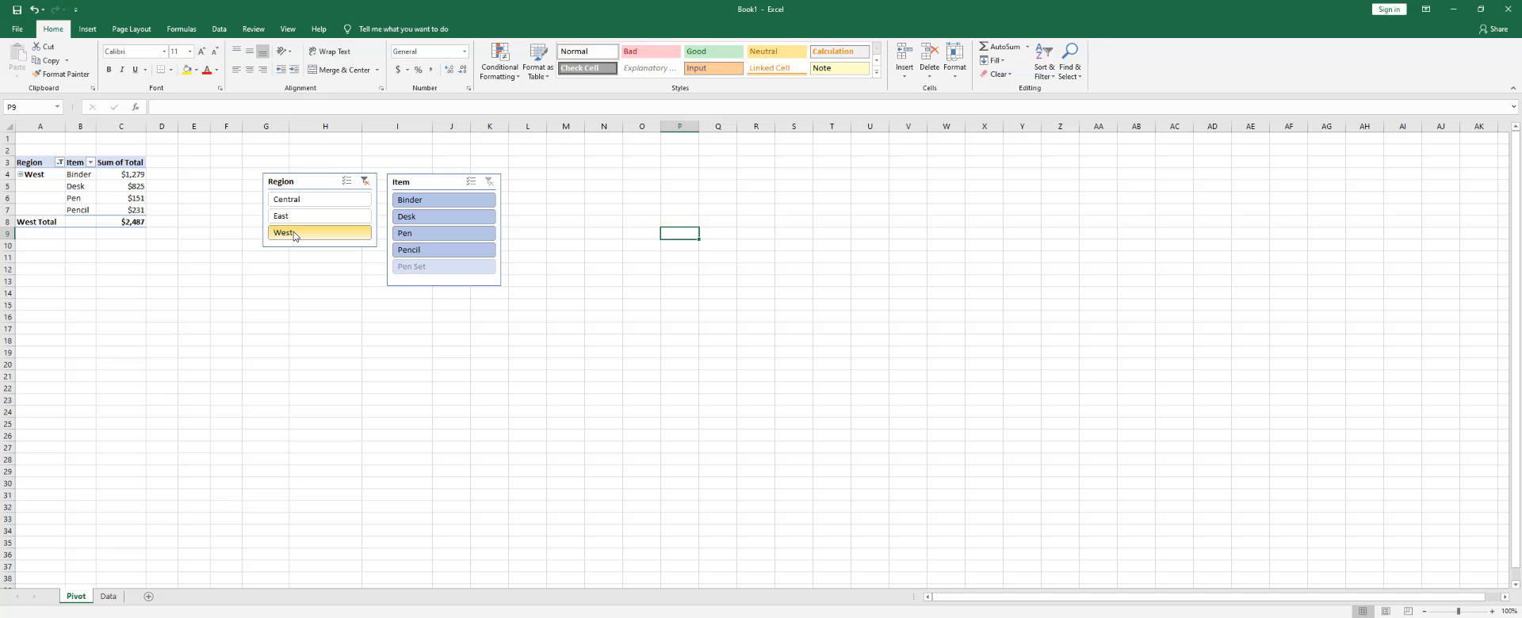
left_click(305, 199)
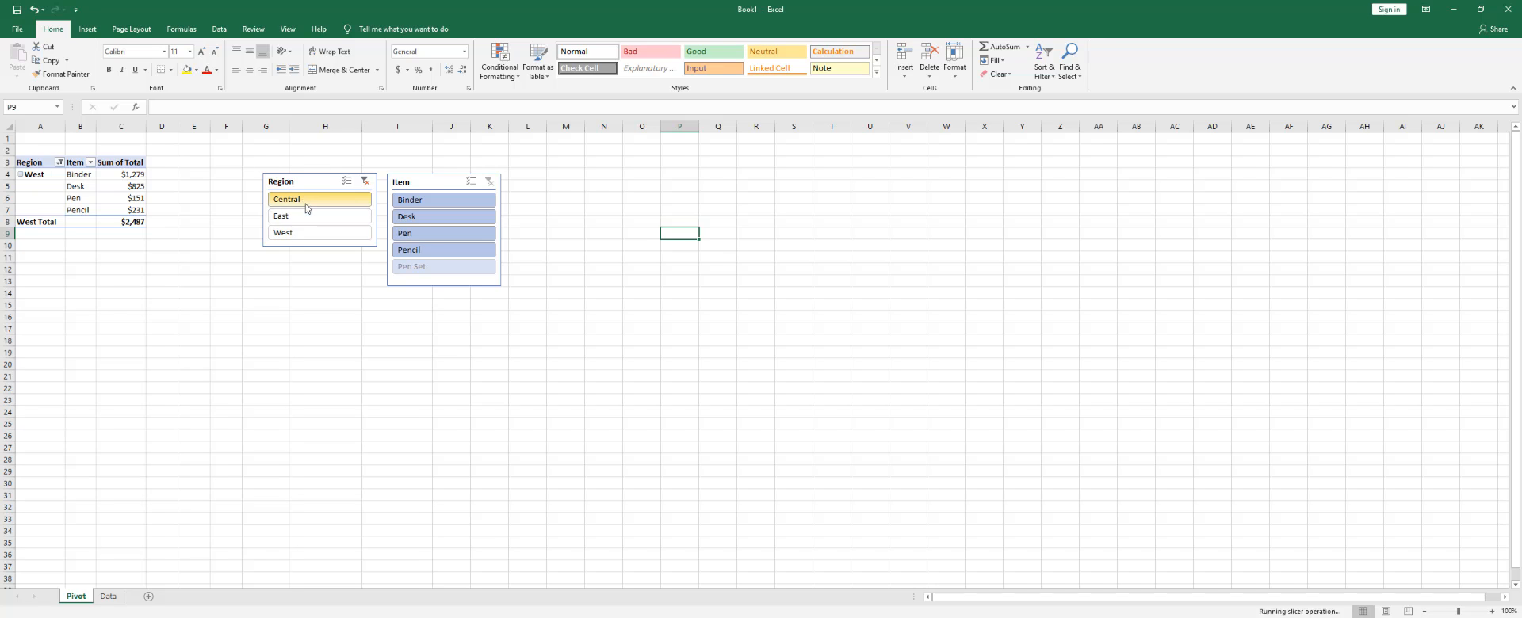
left_click(366, 181)
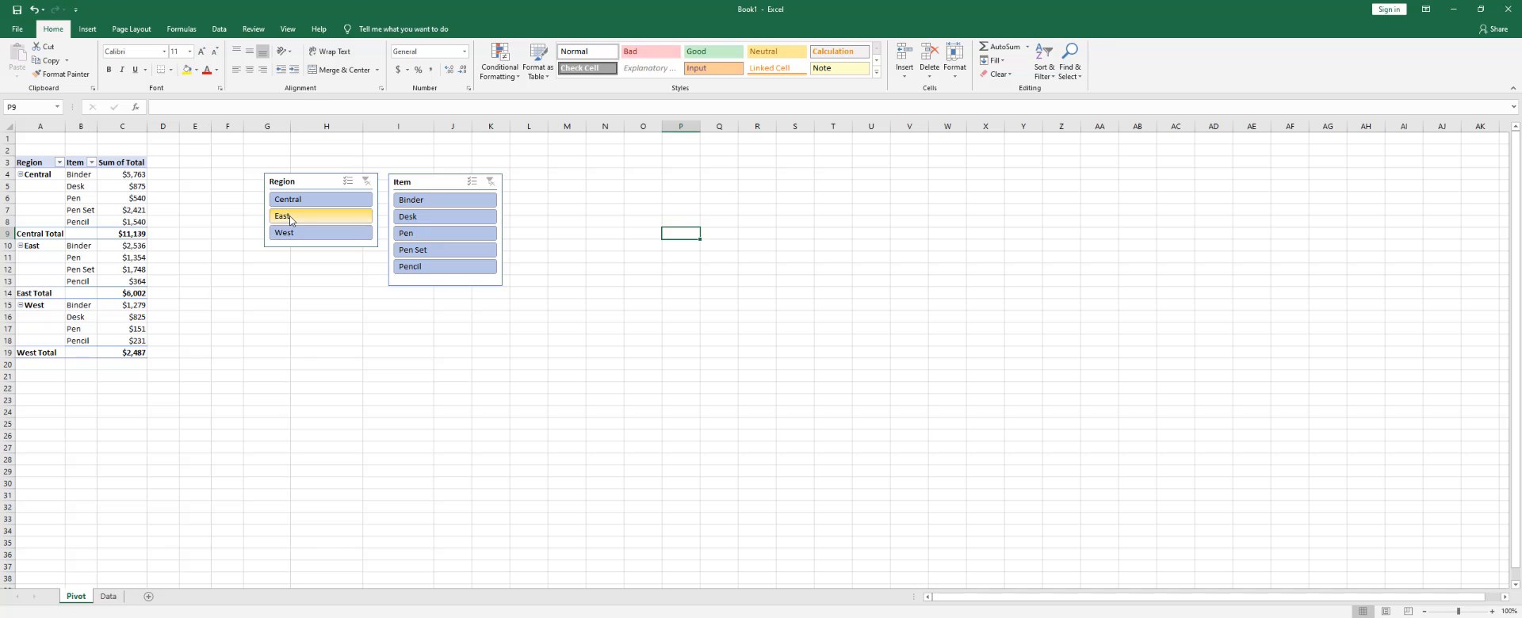
left_click_drag(289, 216, 291, 234)
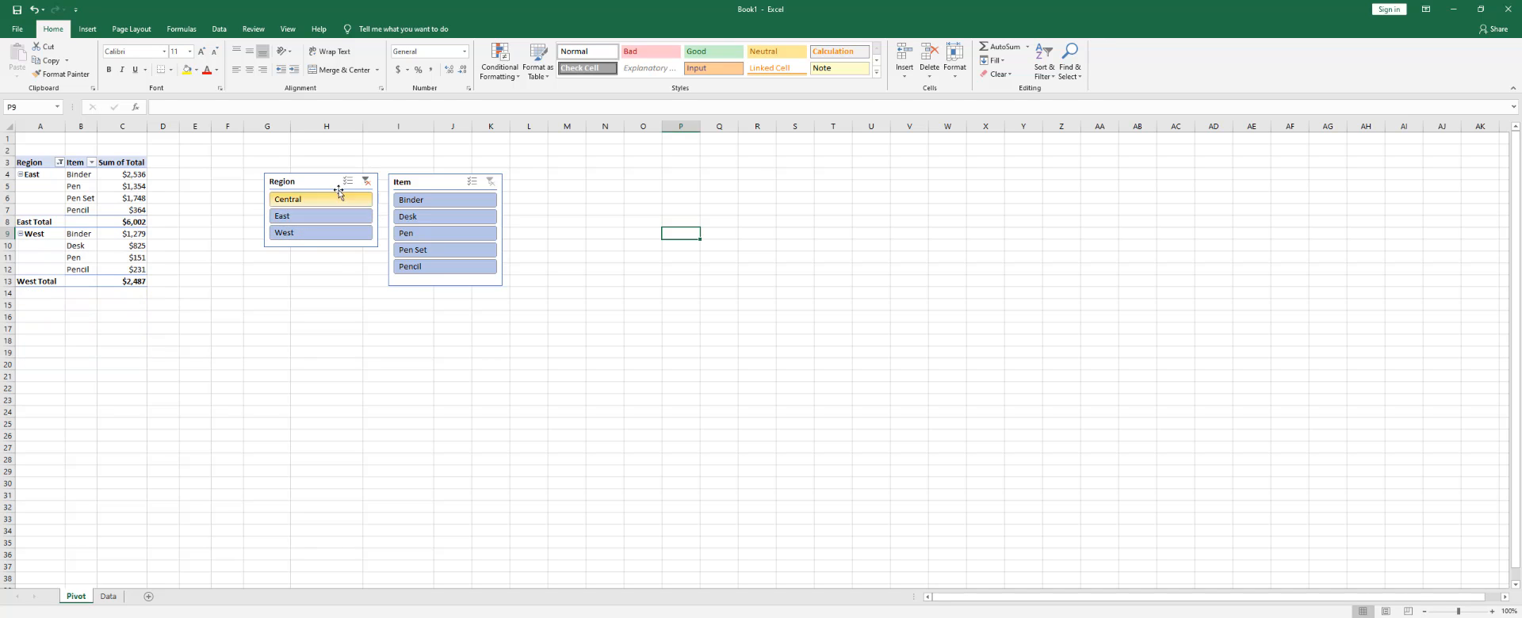
left_click(365, 182)
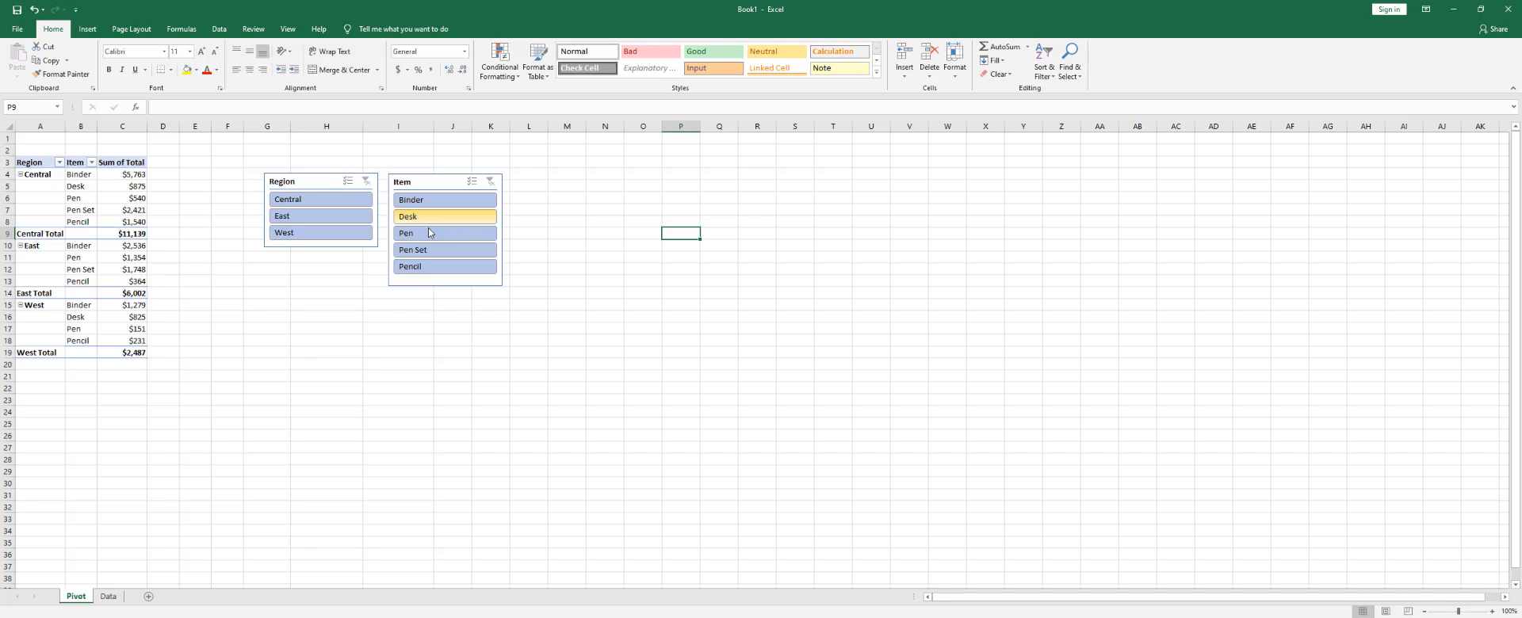
Step: Filter the PivotTable from Binder through Pen Set with the Item slicer, check the selection in the Item field's filter list, and clear the filter
left_click_drag(420, 203, 460, 252)
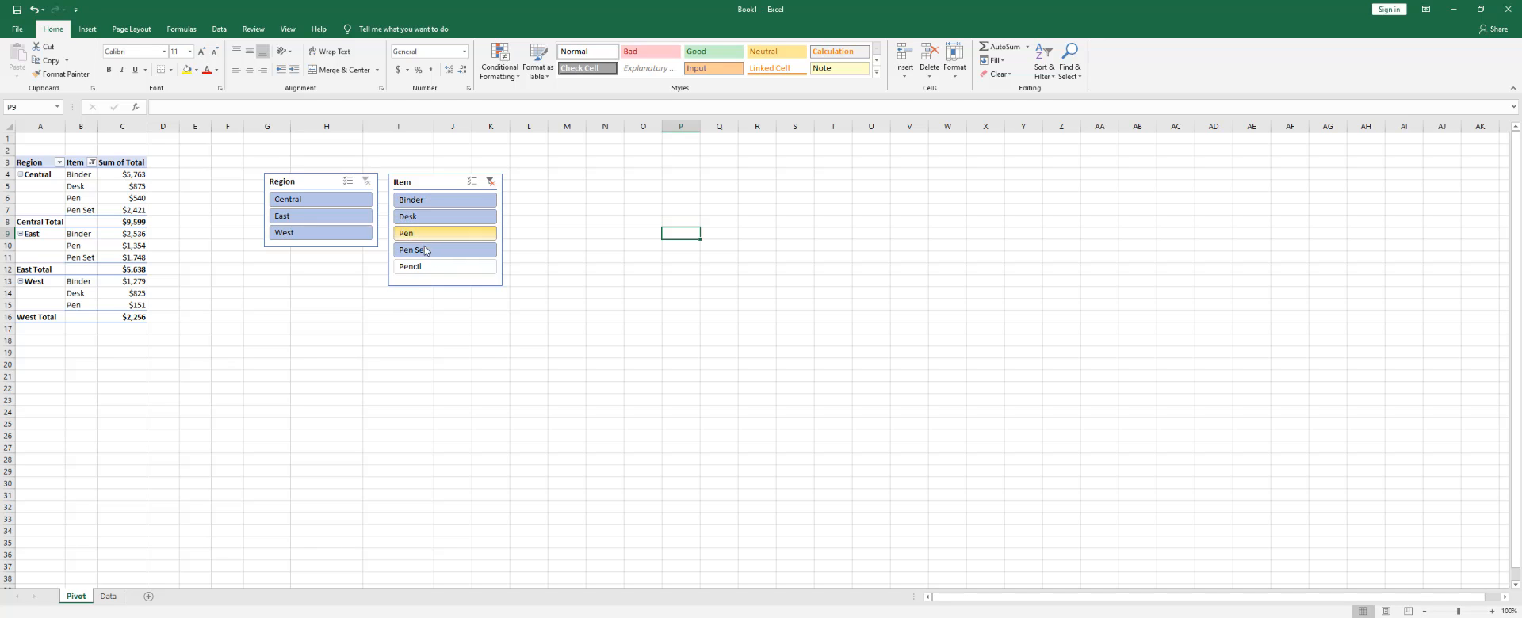
left_click(94, 161)
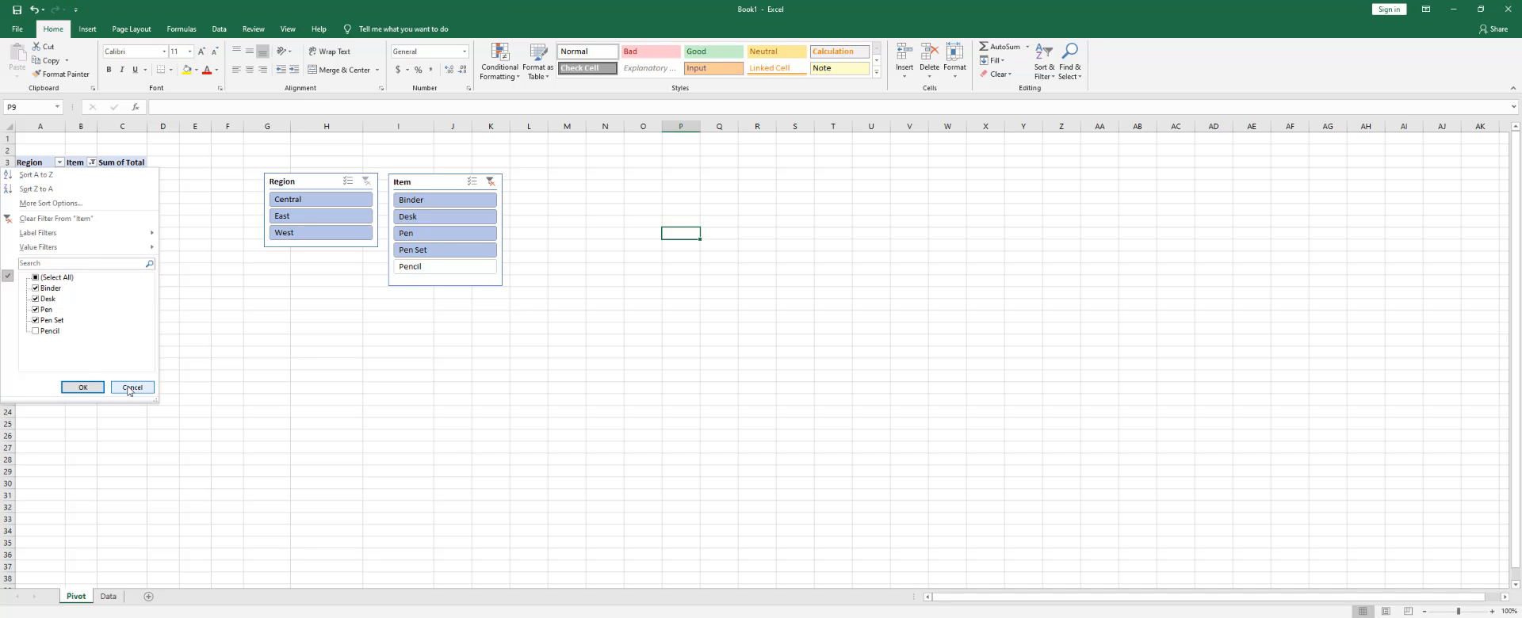
left_click(91, 387)
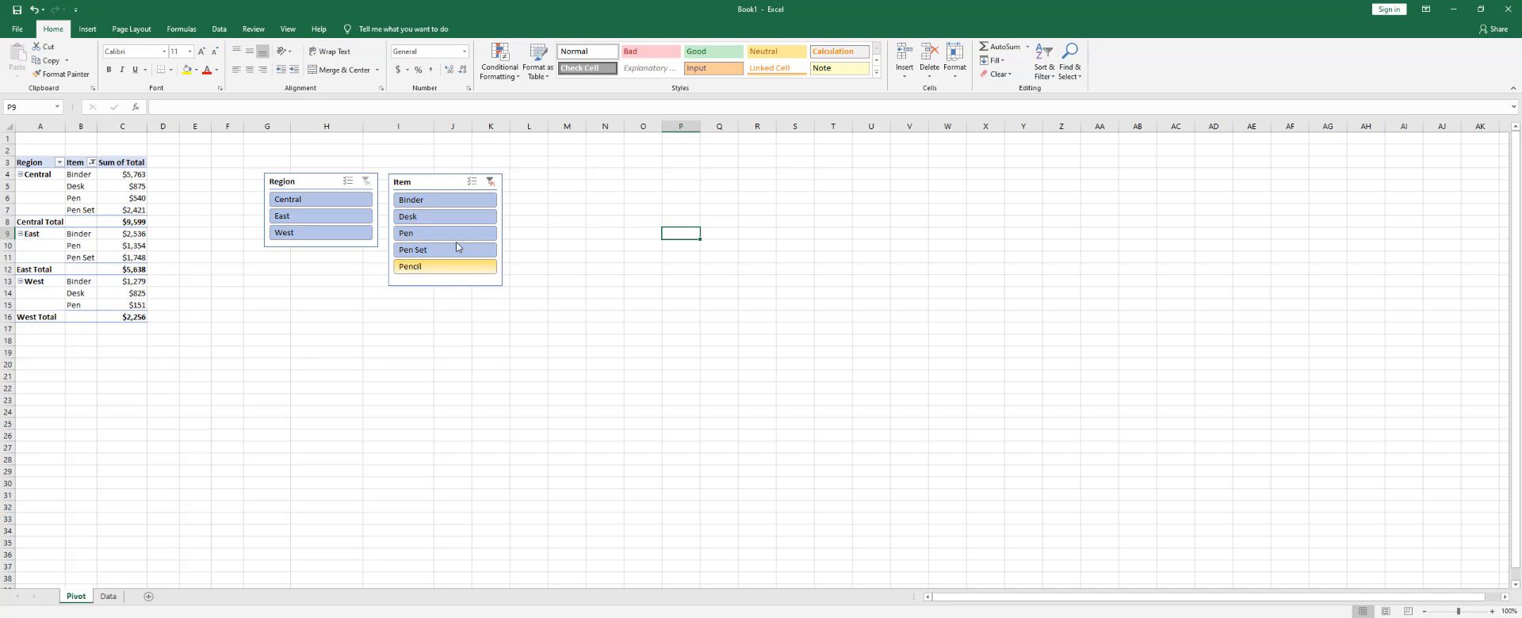
left_click(426, 279)
left_click(490, 183)
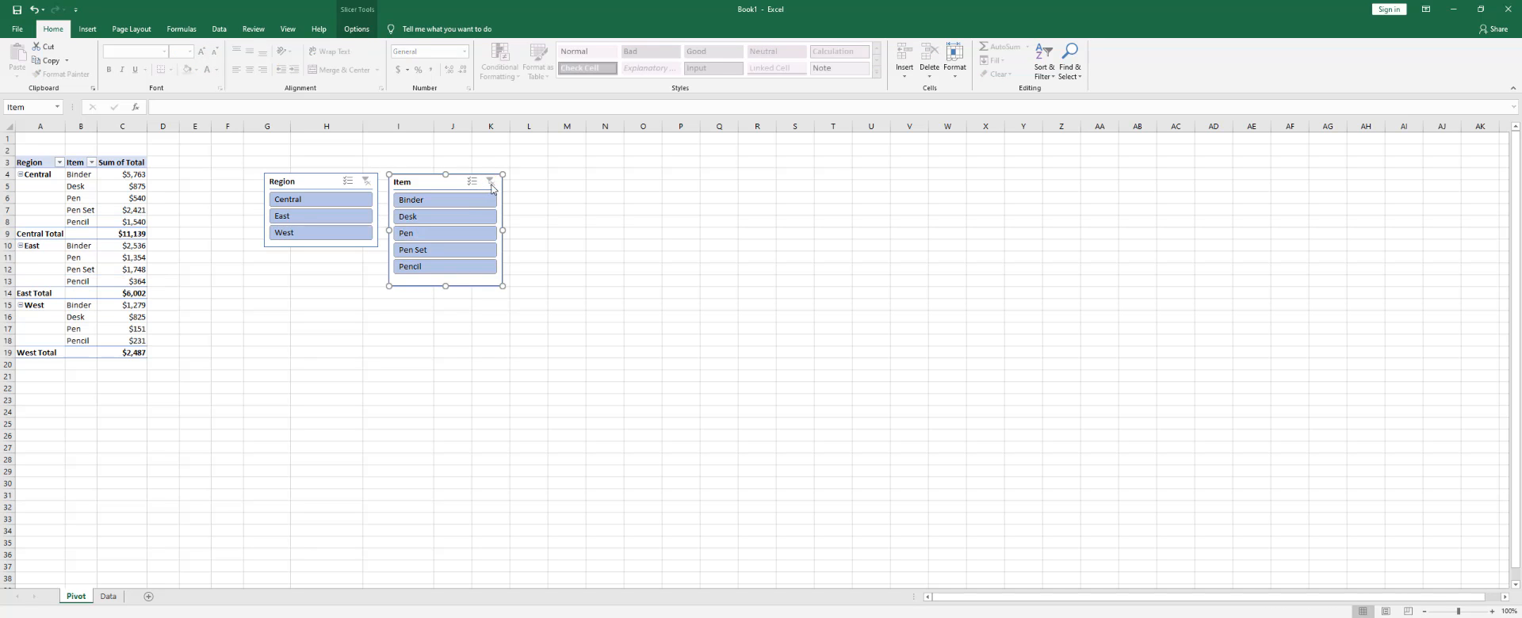
Step: Filter the PivotTable to Pen with the Item slicer and turn on the Grand Total row
left_click(423, 236)
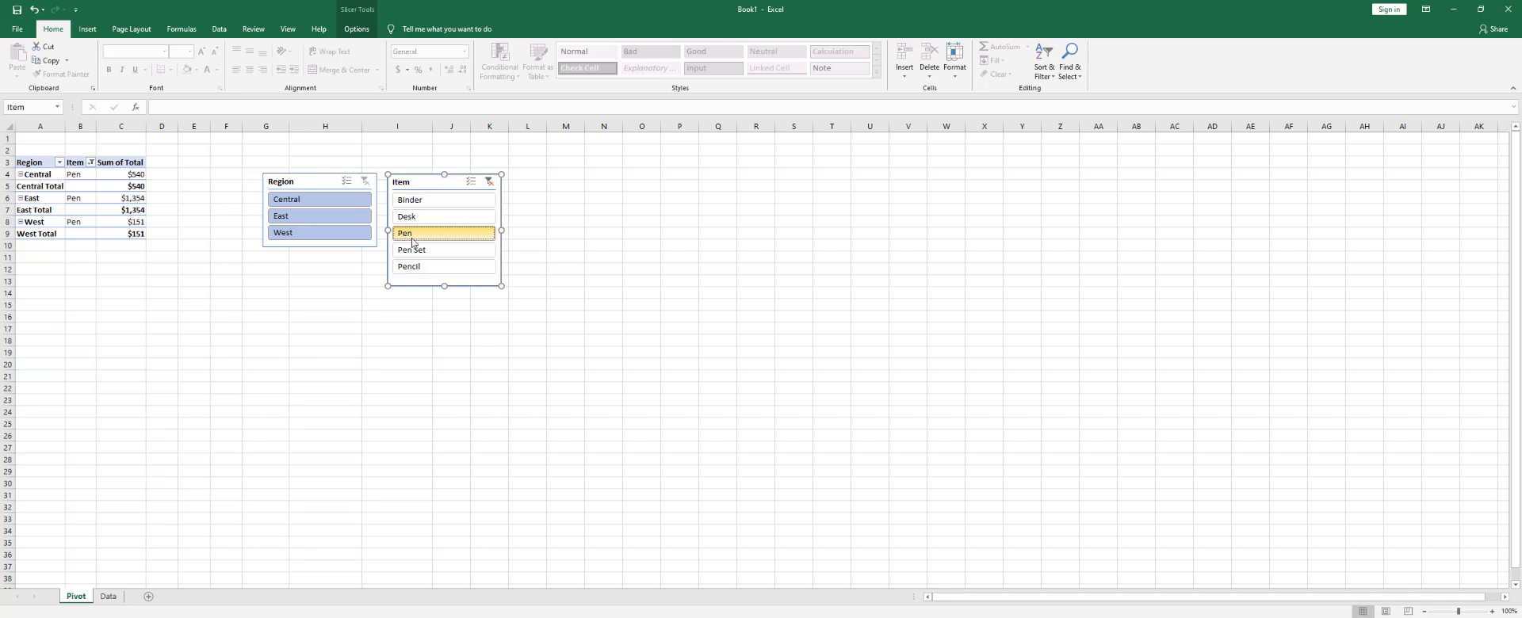
left_click(115, 236)
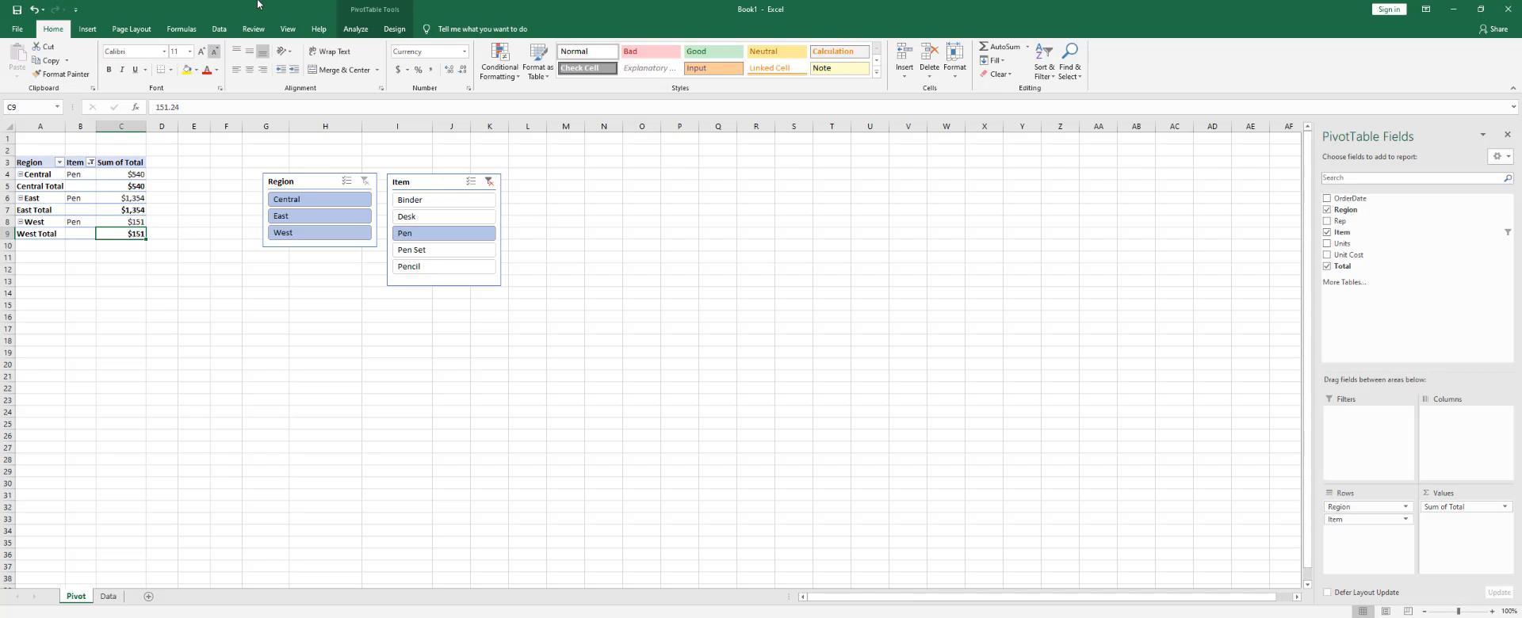
left_click(396, 32)
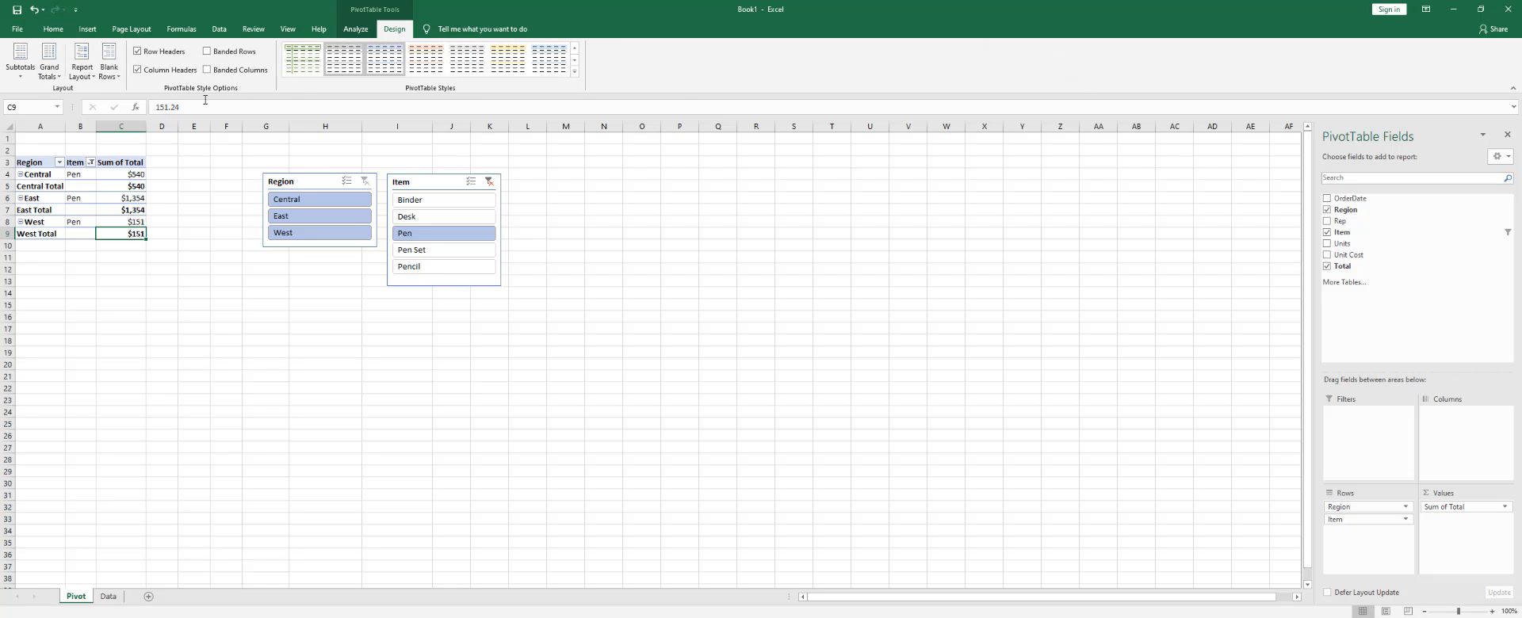
left_click(52, 76)
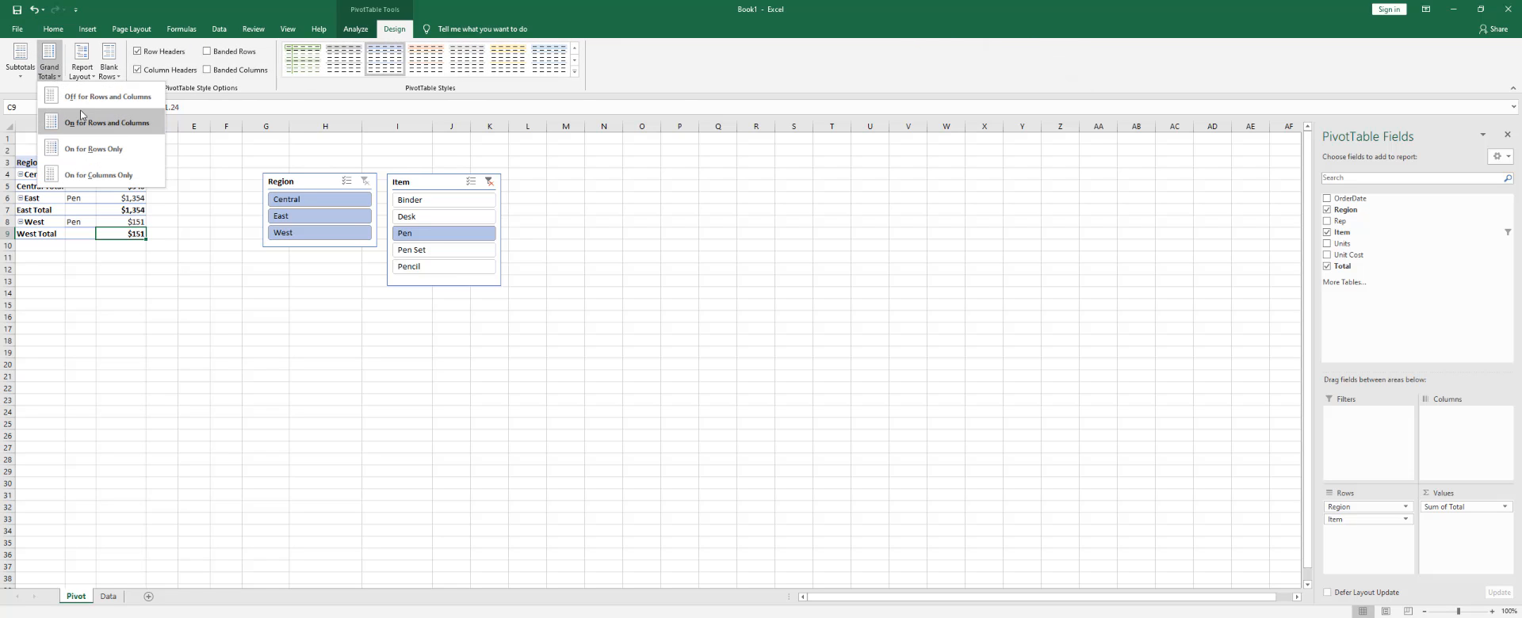
left_click(95, 148)
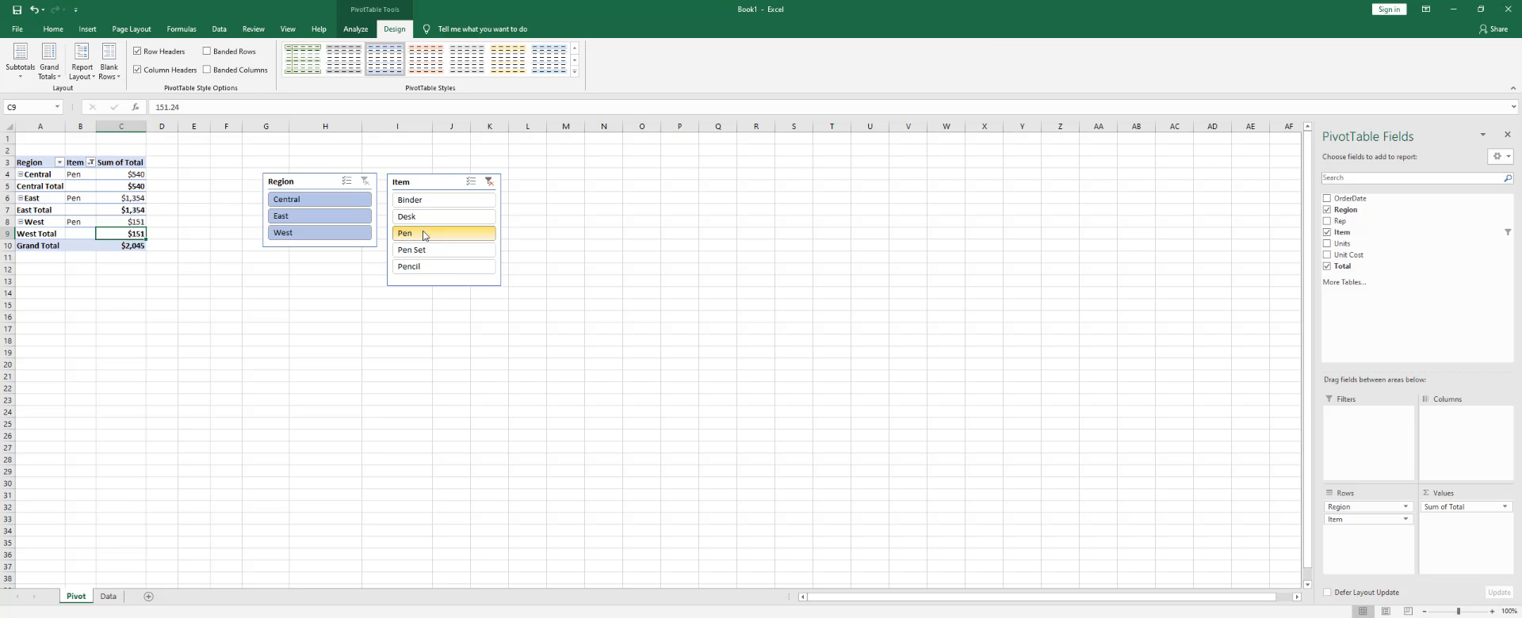
left_click(132, 248)
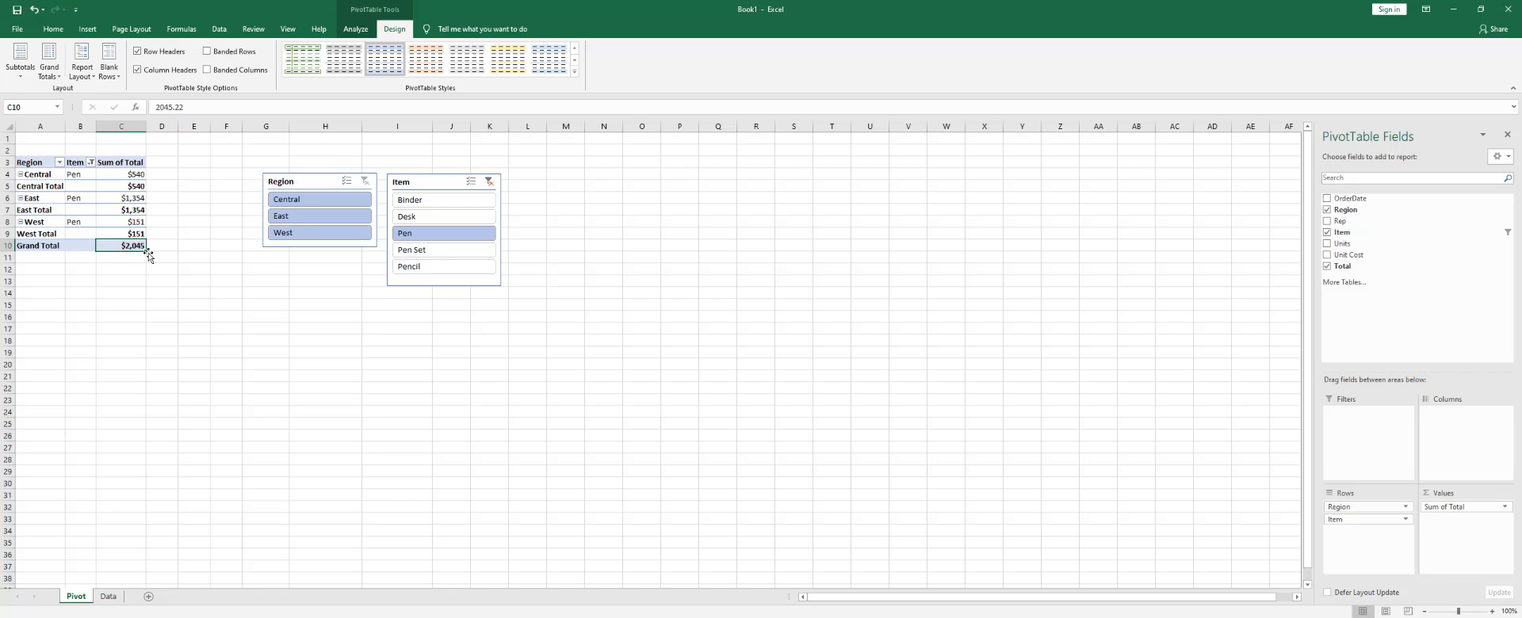
Step: Filter the PivotTable with the Item slicer by Pencil, then by Binder through Pen, and clear the filter
left_click(407, 270)
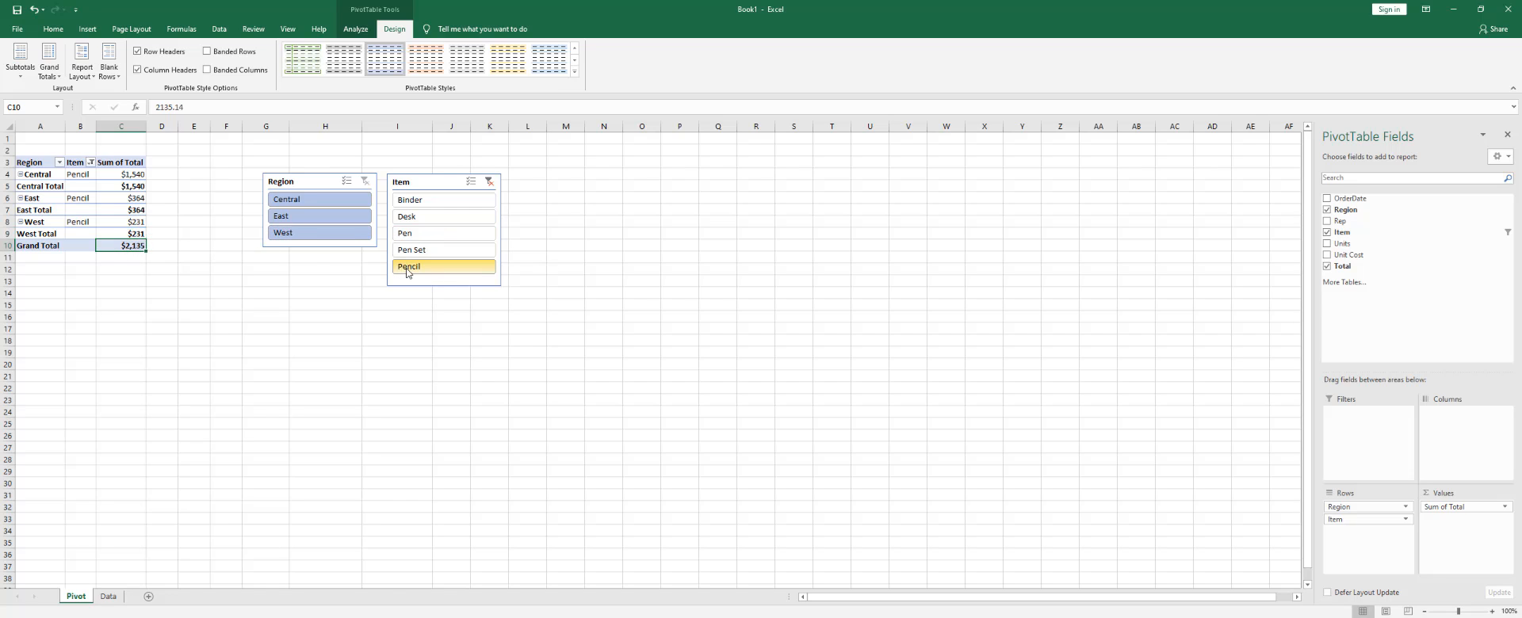
left_click_drag(418, 204, 421, 242)
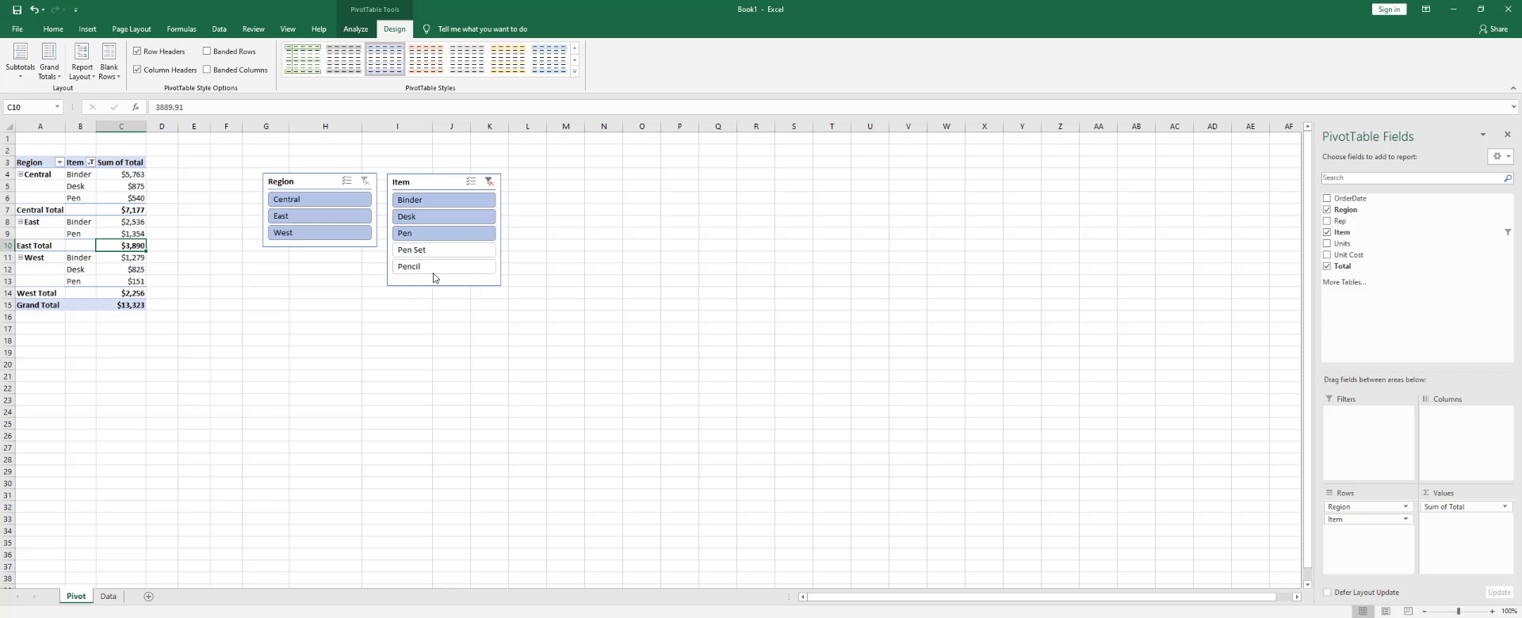
left_click(489, 184)
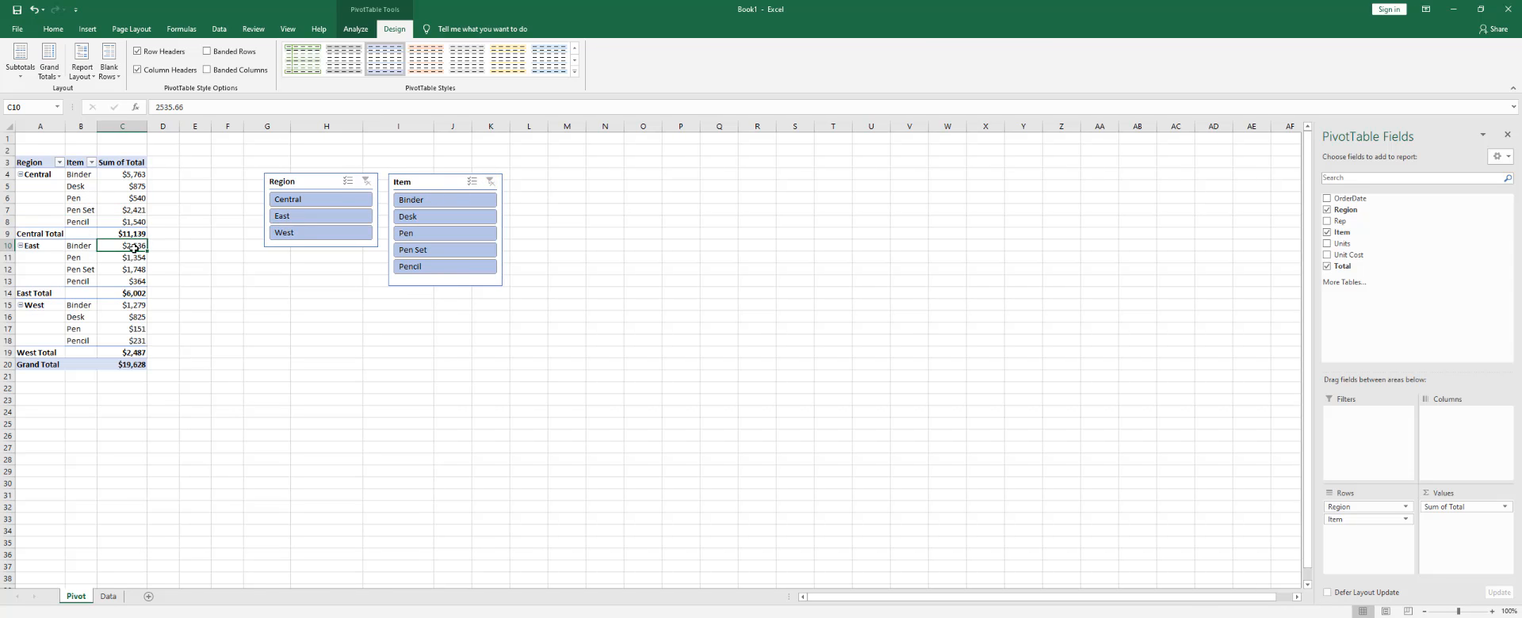
mouse_move(133, 245)
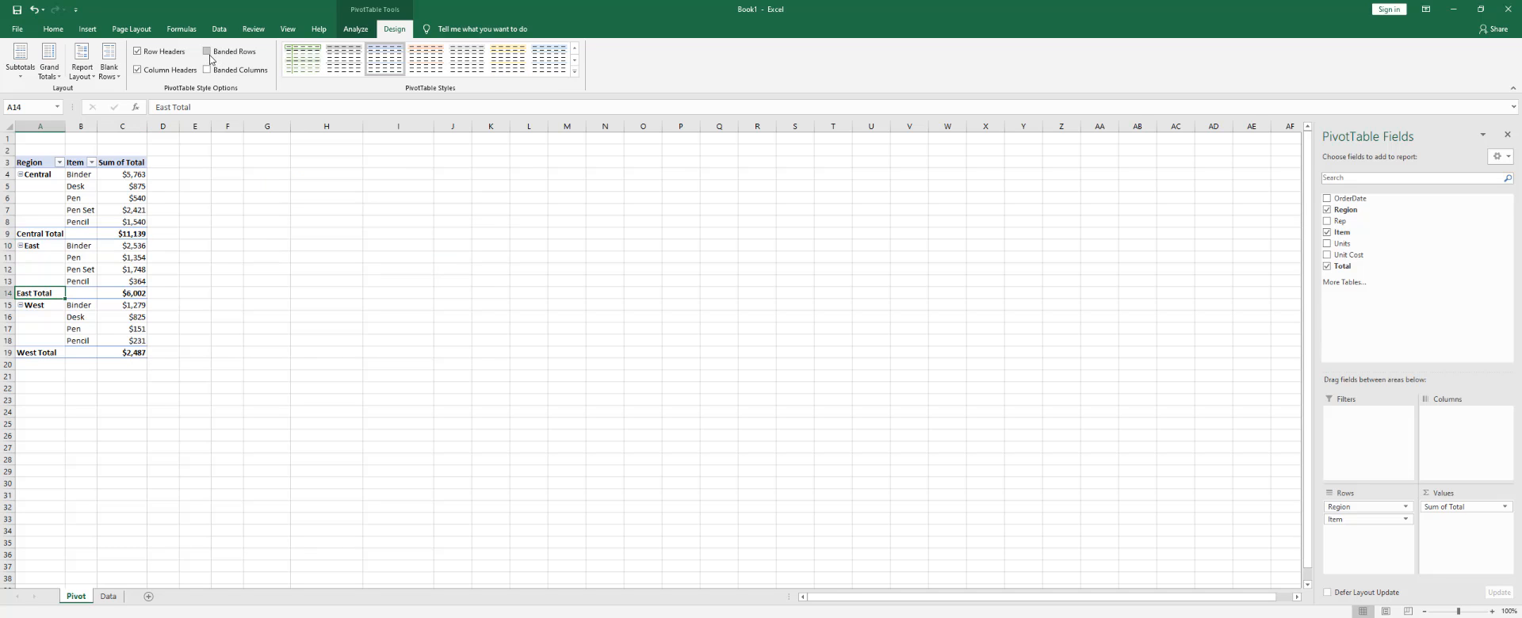
Step: Try banded rows and then banded columns on the PivotTable, turning each option off again
left_click(209, 54)
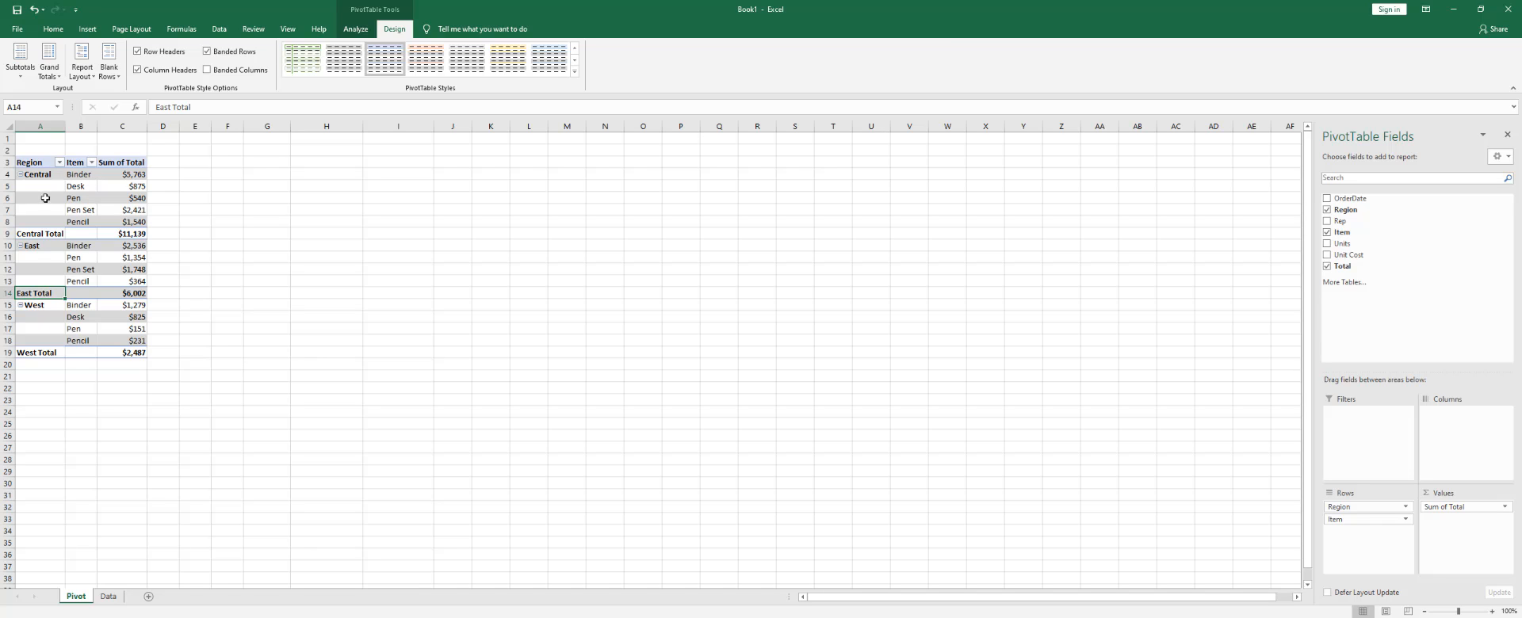
left_click(206, 52)
left_click(208, 70)
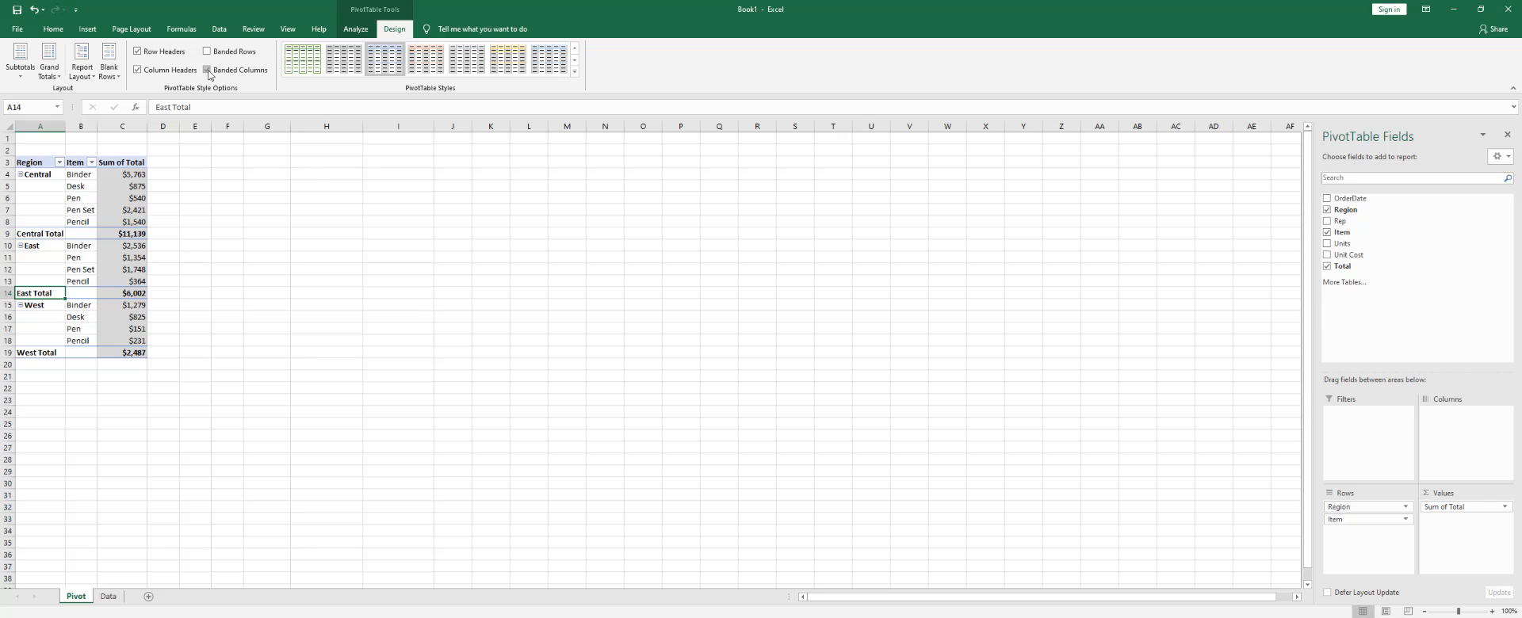
left_click(208, 70)
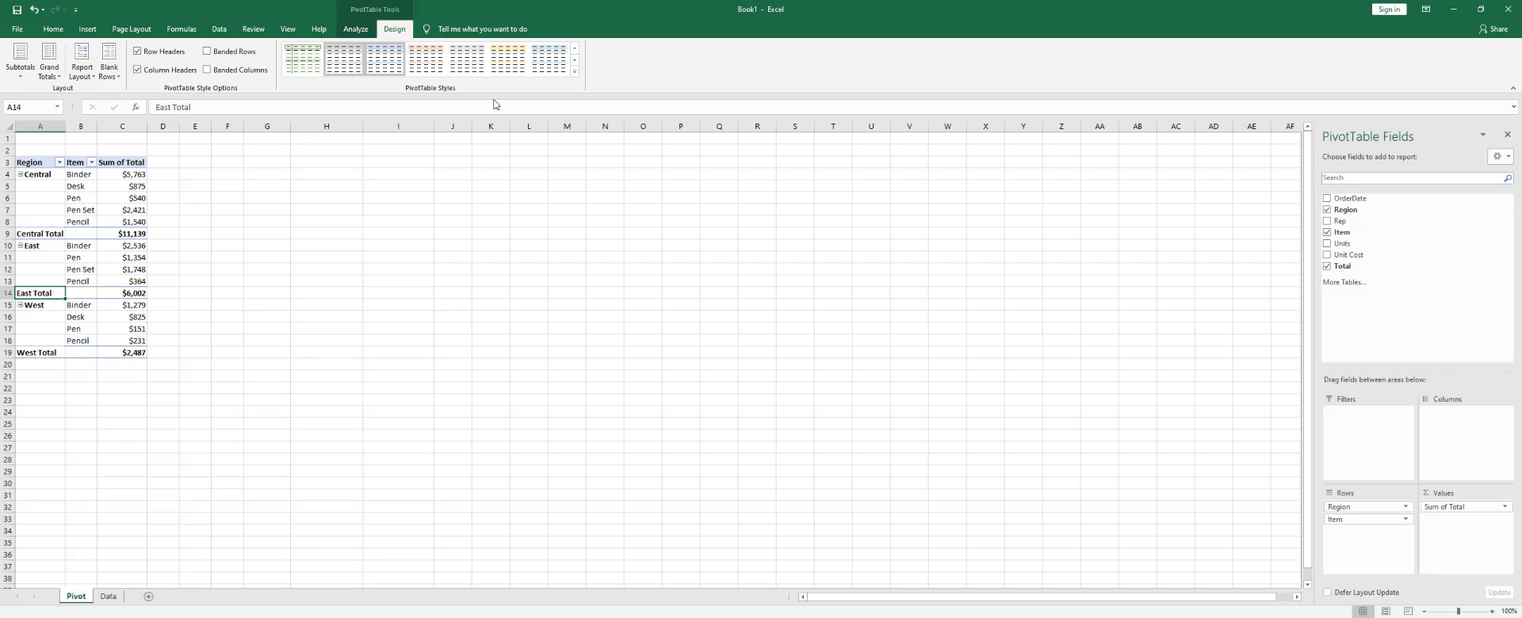
Step: Browse the full set of PivotTable styles and apply the blue style in the third row of the Light group
left_click(575, 71)
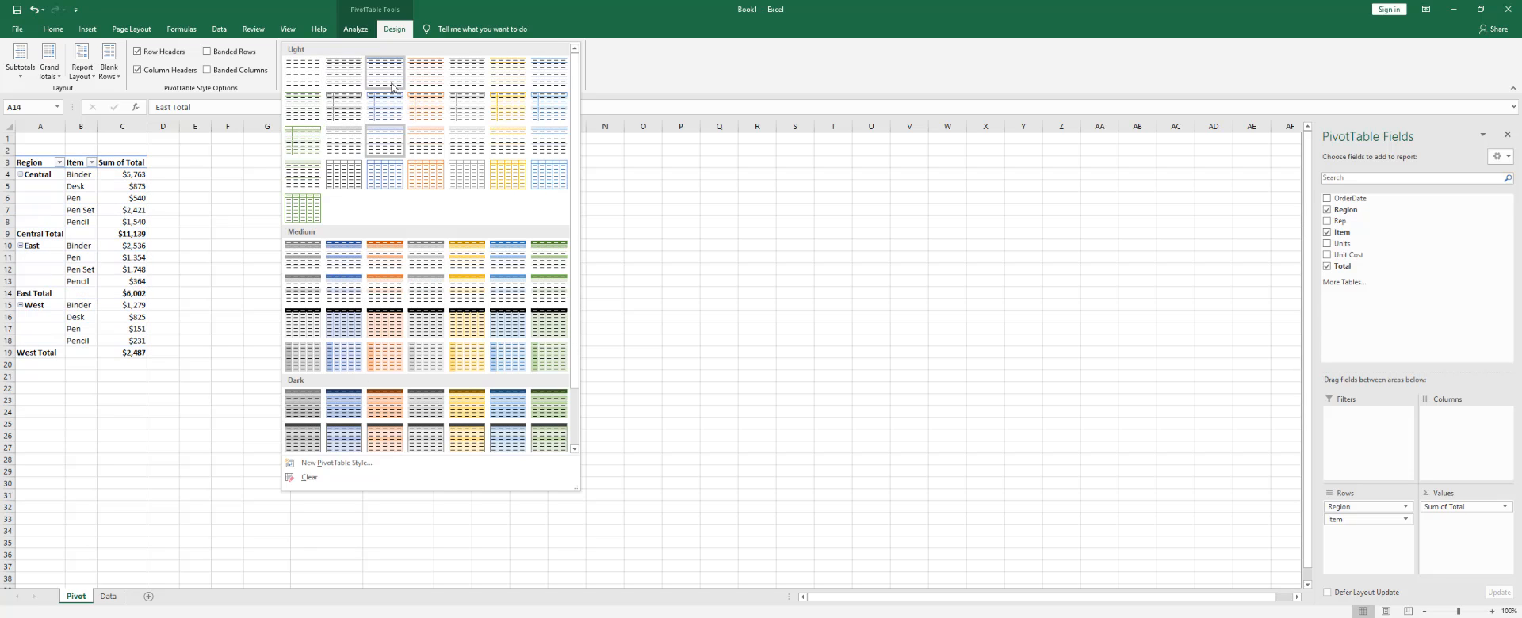
left_click(382, 147)
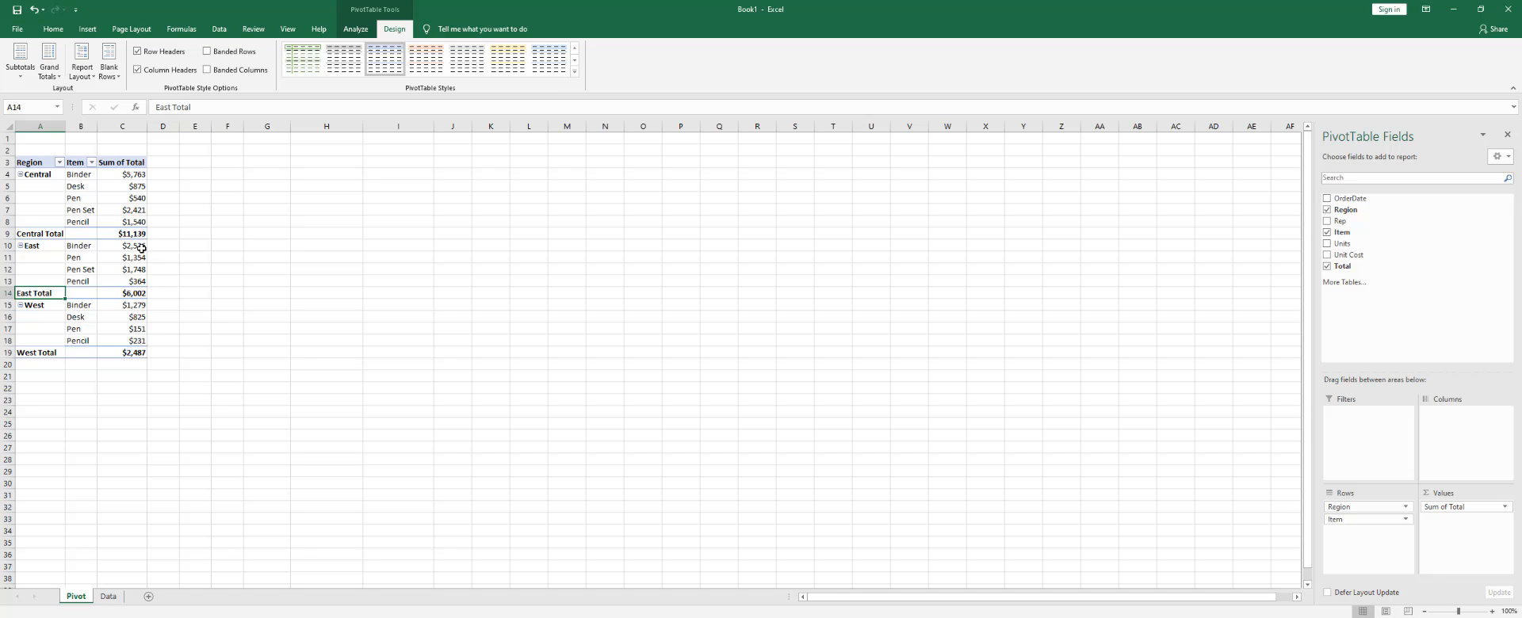
mouse_move(142, 247)
mouse_move(126, 206)
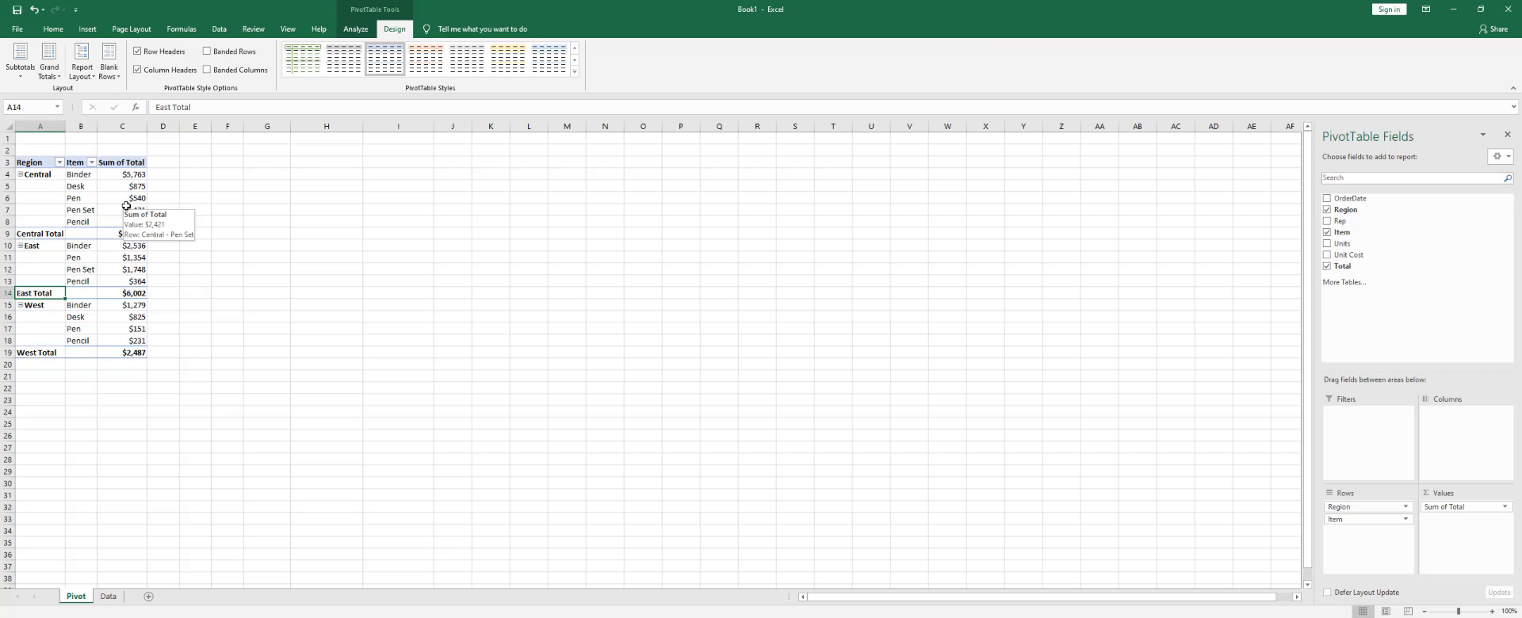